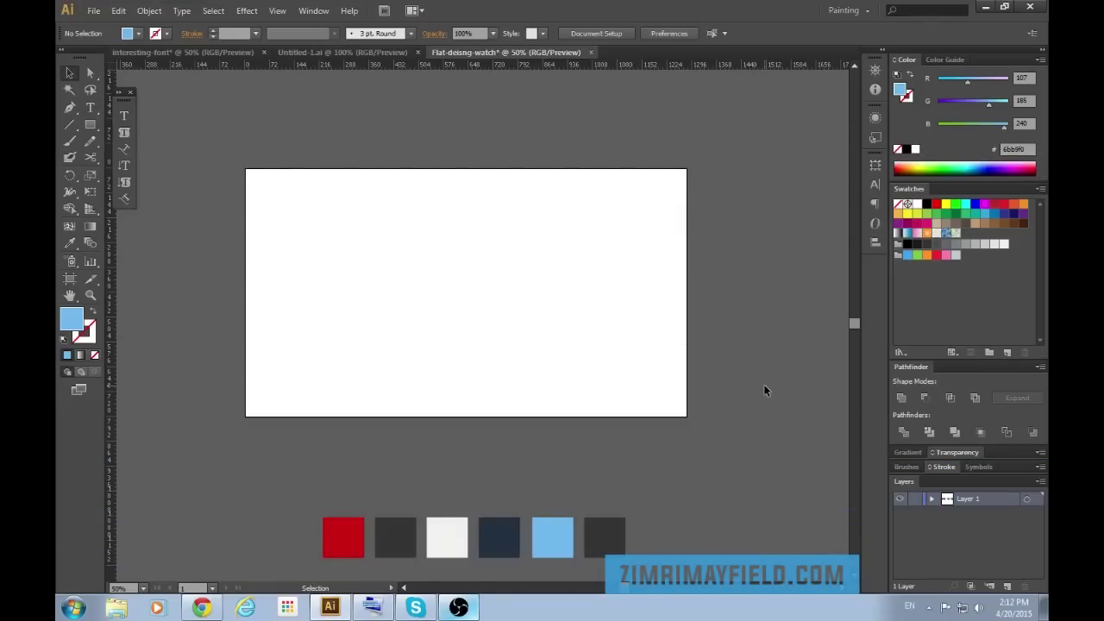
Draw a light blue rectangle covering the whole 1280×720 artboard.
key(m)
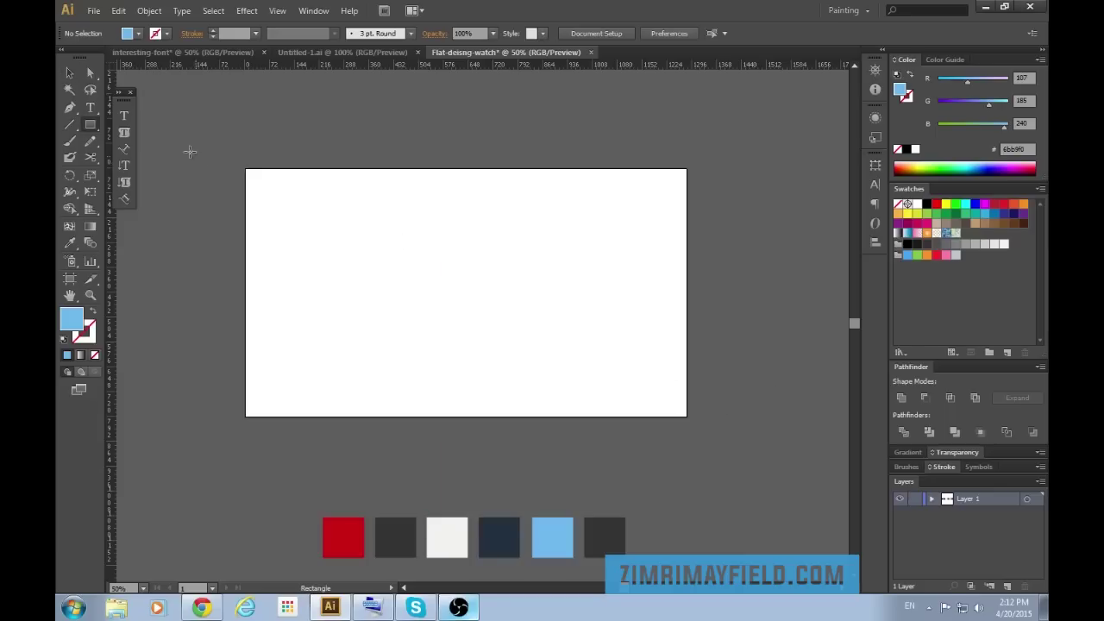
mouse_move(245, 168)
mouse_down()
mouse_move(359, 215)
mouse_move(665, 387)
mouse_move(686, 416)
mouse_up()
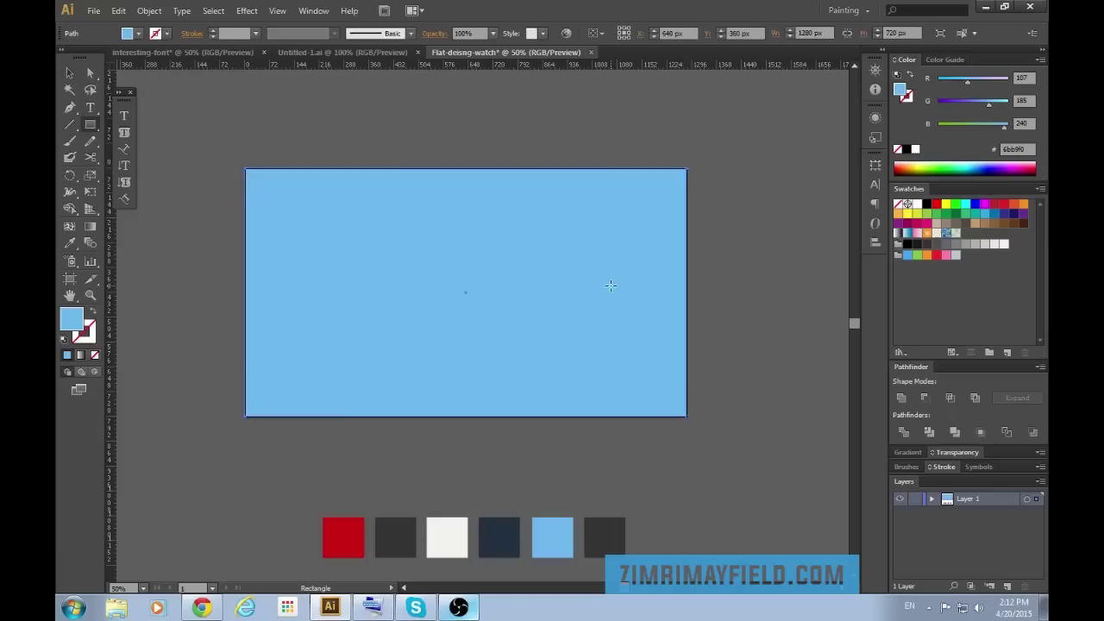
key(v)
click(736, 219)
scroll(731, 285, down, 1)
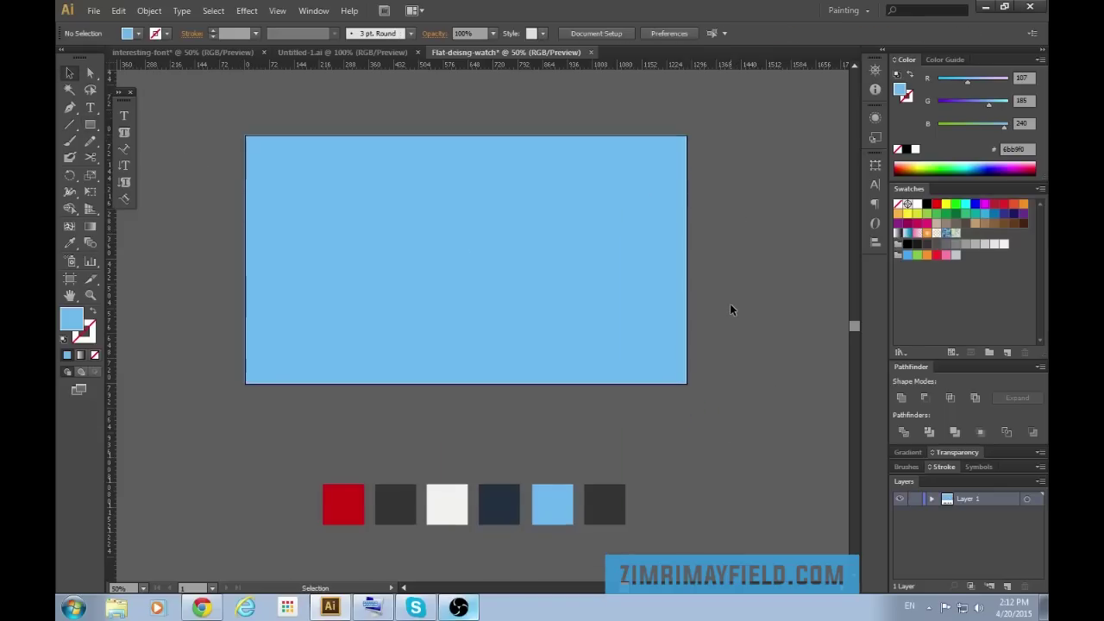
click(541, 316)
click(587, 410)
scroll(729, 489, up, 1)
scroll(733, 474, down, 1)
Rename Layer 1 to 'Background' and add a new layer named 'Watch' above it.
text(Background)
key(Return)
click(991, 588)
double_click(972, 499)
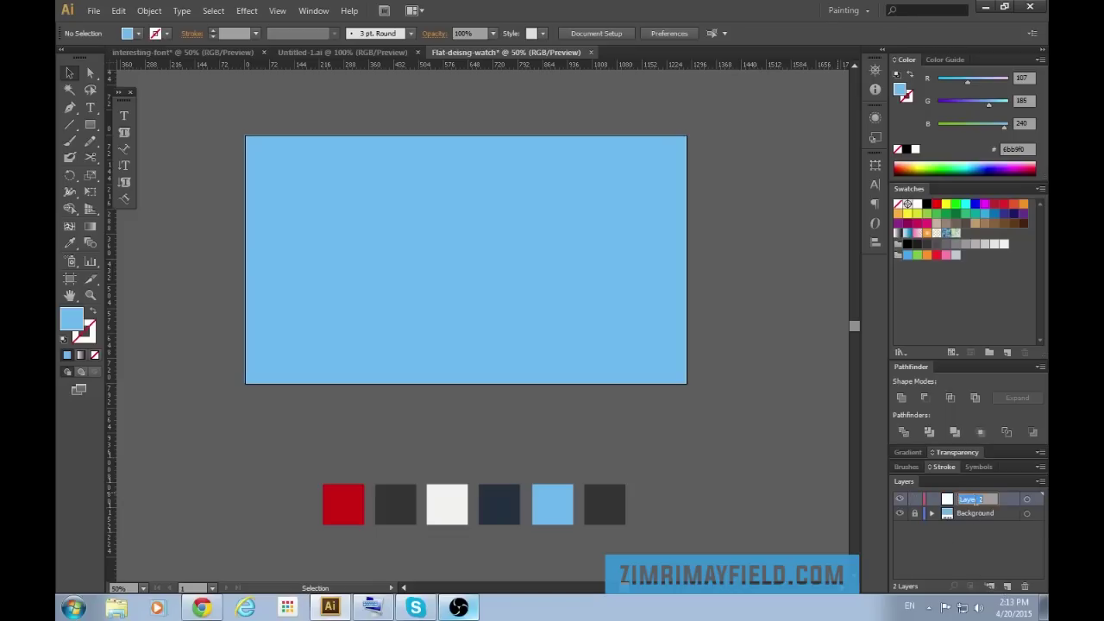
text(Watch)
key(Return)
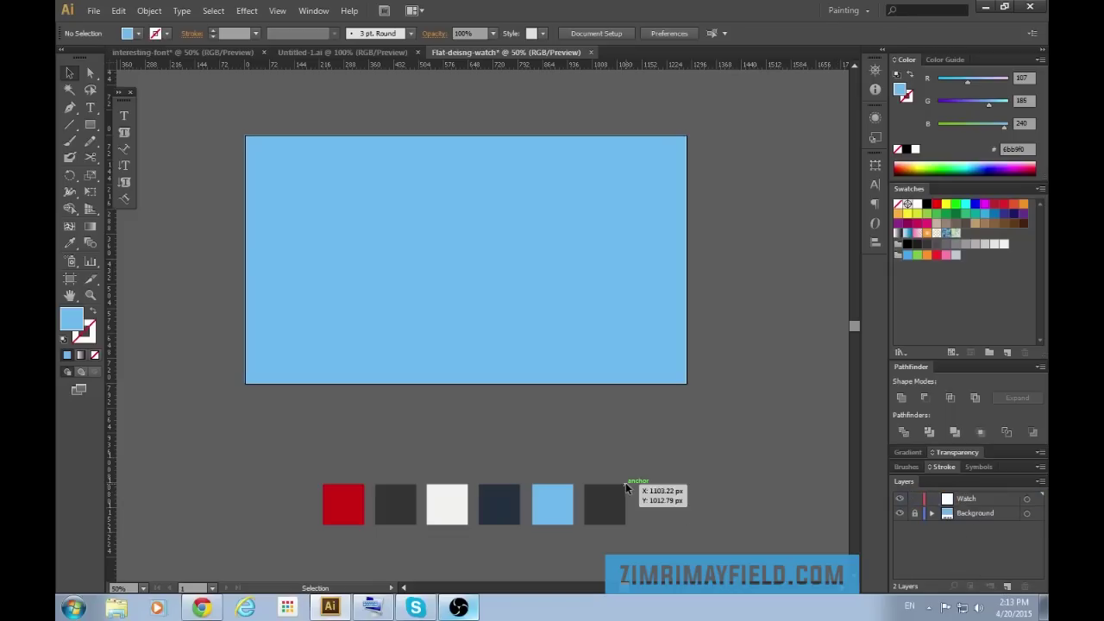
scroll(685, 483, up, 1)
Draw a circle on the artboard's left half and fill it with the dark grey swatch.
key(l)
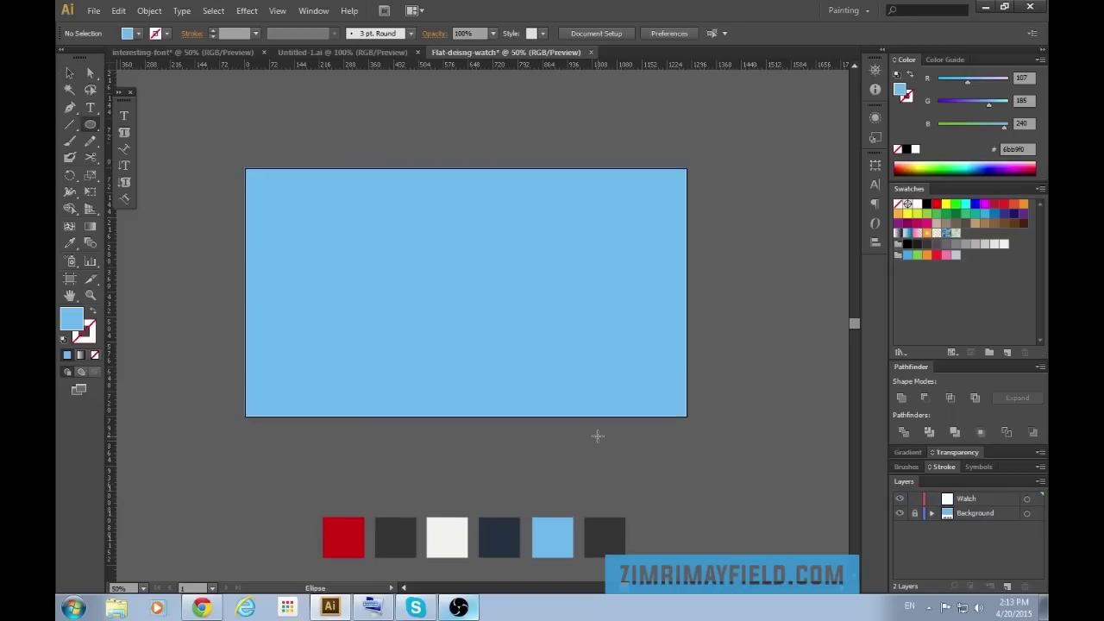
key(ctrl+plus)
scroll(539, 424, up, 2)
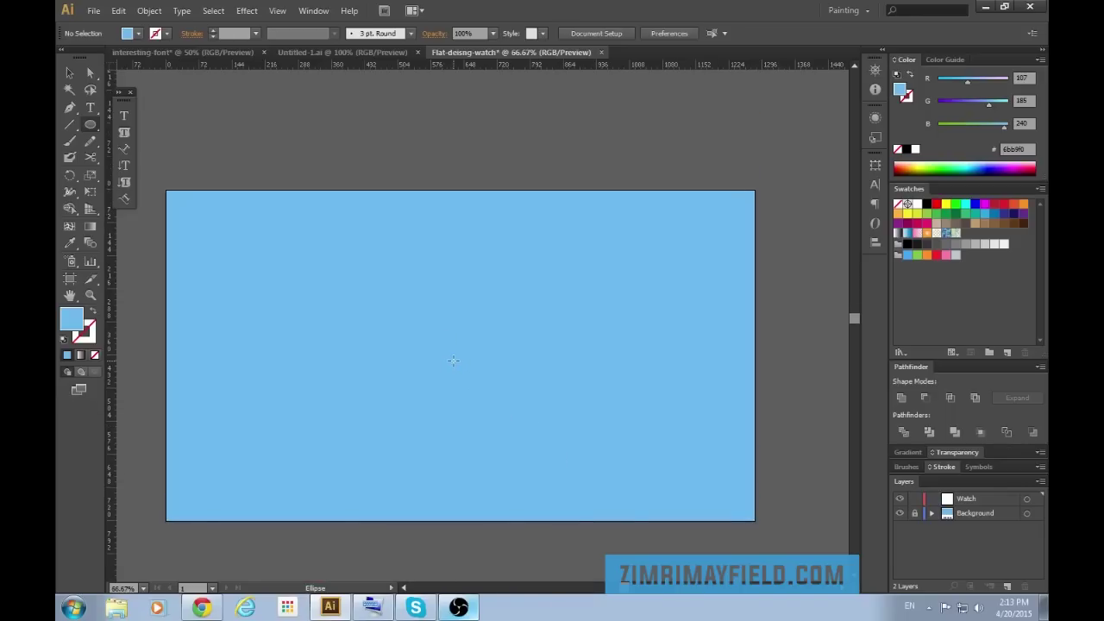
drag(453, 361, 574, 354)
scroll(557, 360, down, 5)
scroll(552, 360, up, 2)
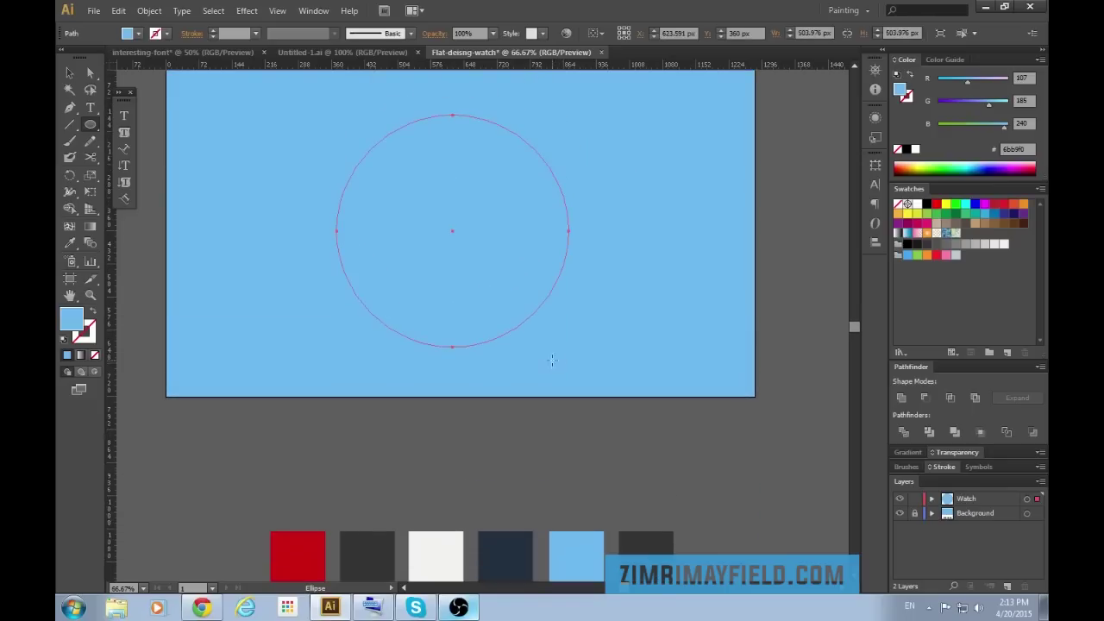
key(v)
scroll(541, 321, down, 1)
scroll(541, 321, down, 1)
key(i)
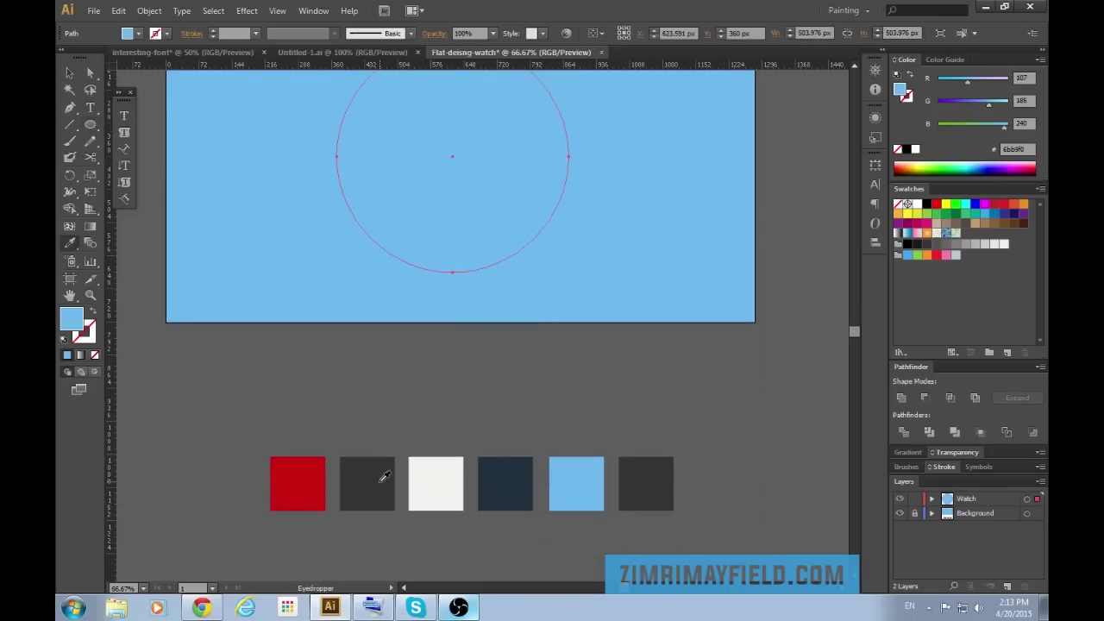
click(384, 476)
scroll(533, 500, up, 4)
key(v)
scroll(554, 497, up, 2)
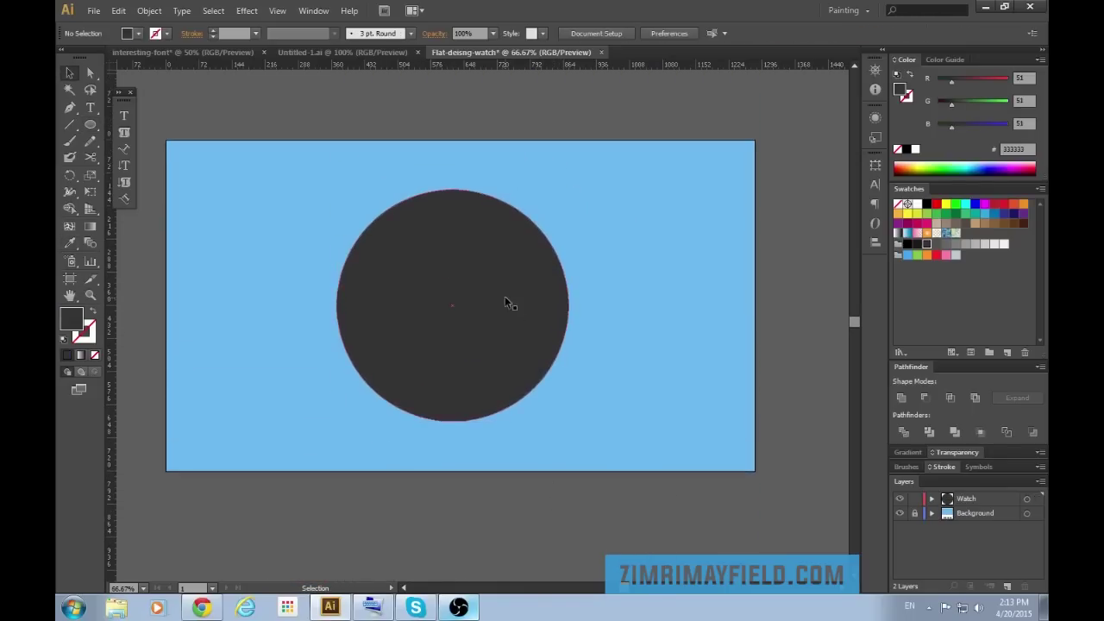
Paste a copy of the circle in front and shrink it to about 459 px.
key(ctrl+shift+a)
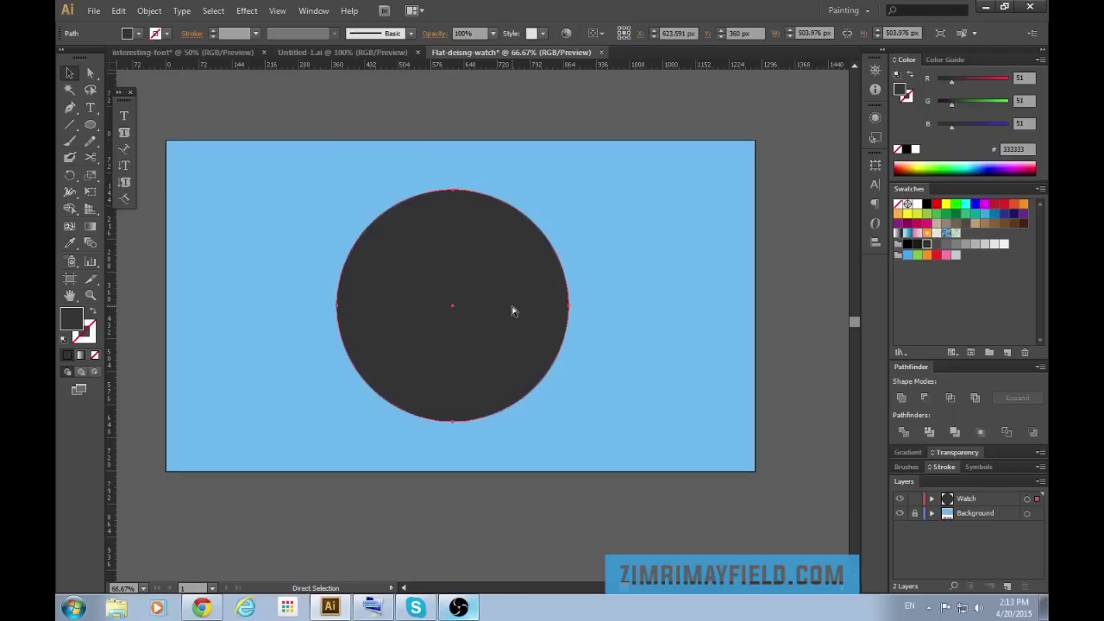
click(511, 310)
key(ctrl+shift+a)
click(513, 306)
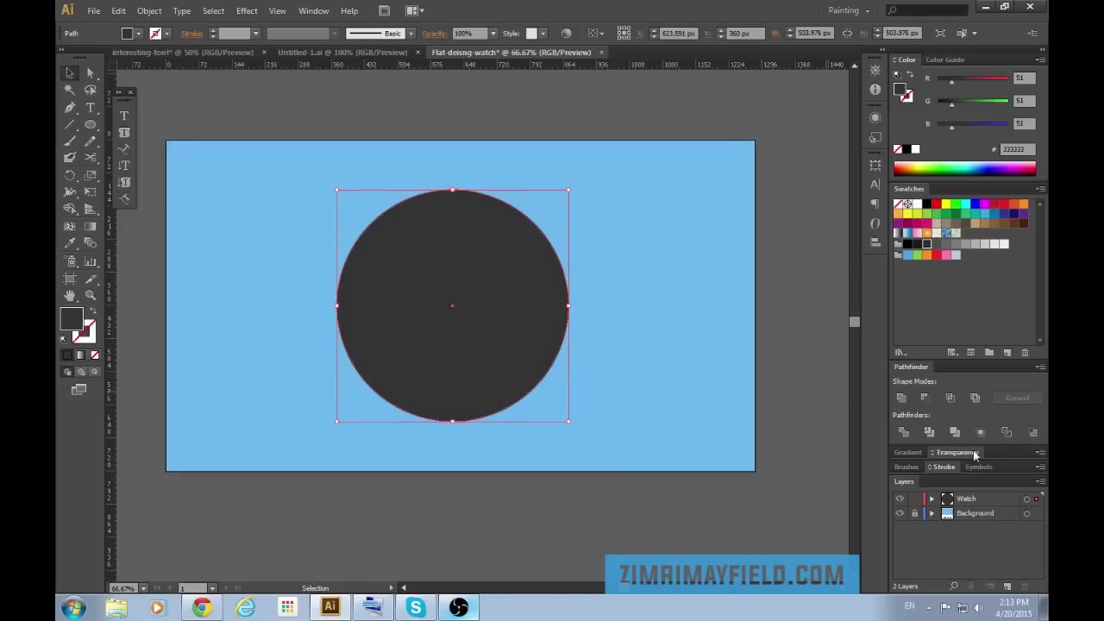
click(931, 500)
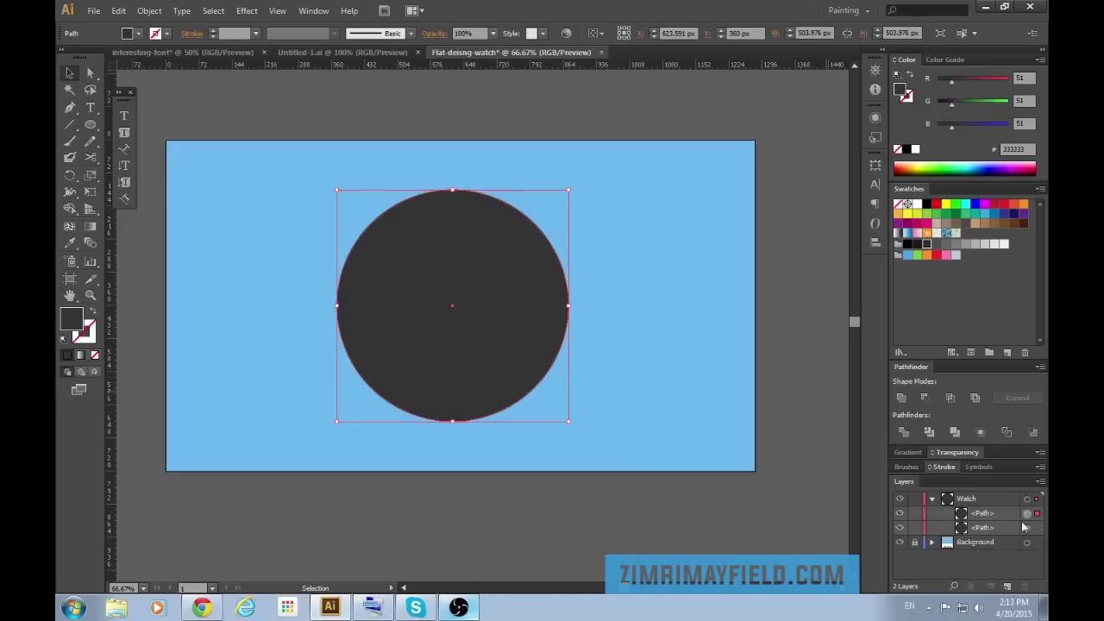
drag(569, 188, 563, 200)
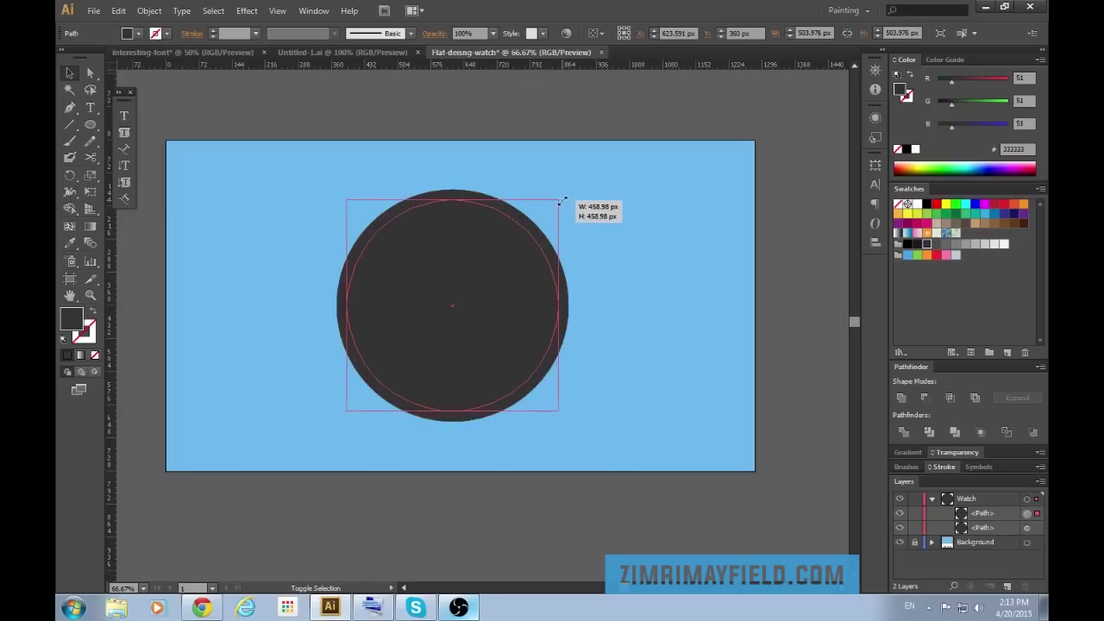
drag(560, 200, 561, 198)
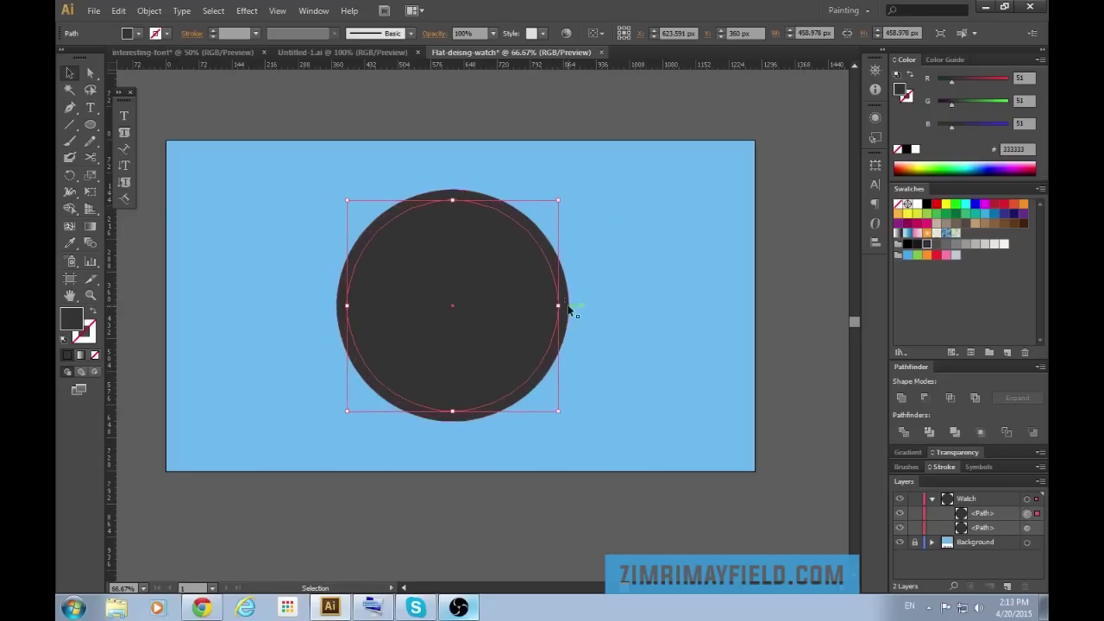
Cut the inner circle from the outer one with Minus Front, then undo to restore both.
drag(562, 303, 563, 308)
shift+click(562, 310)
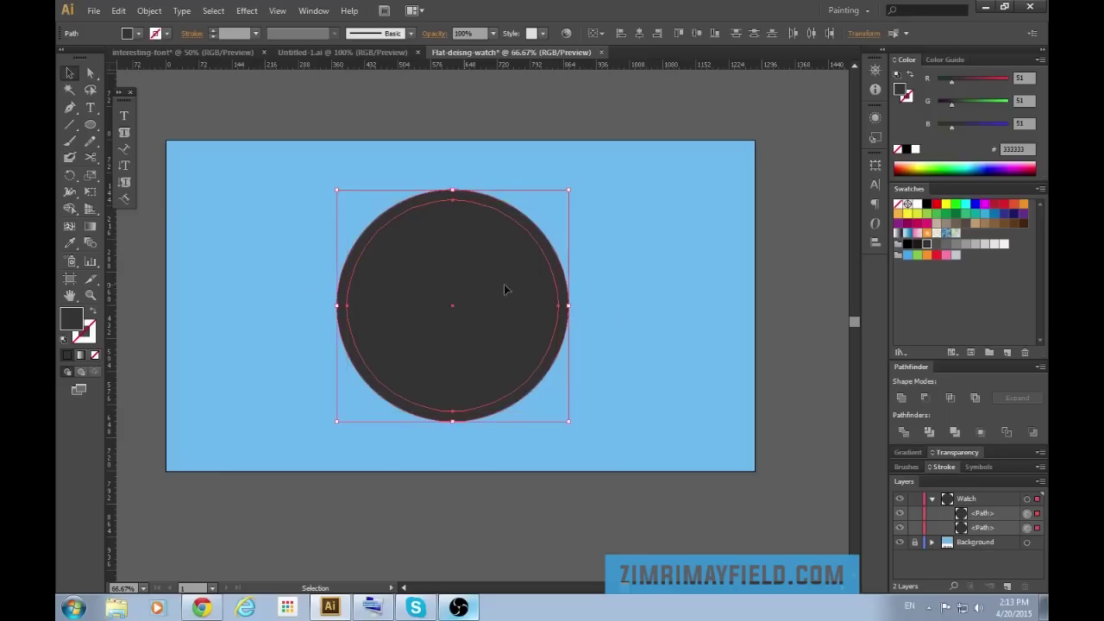
click(923, 396)
click(376, 195)
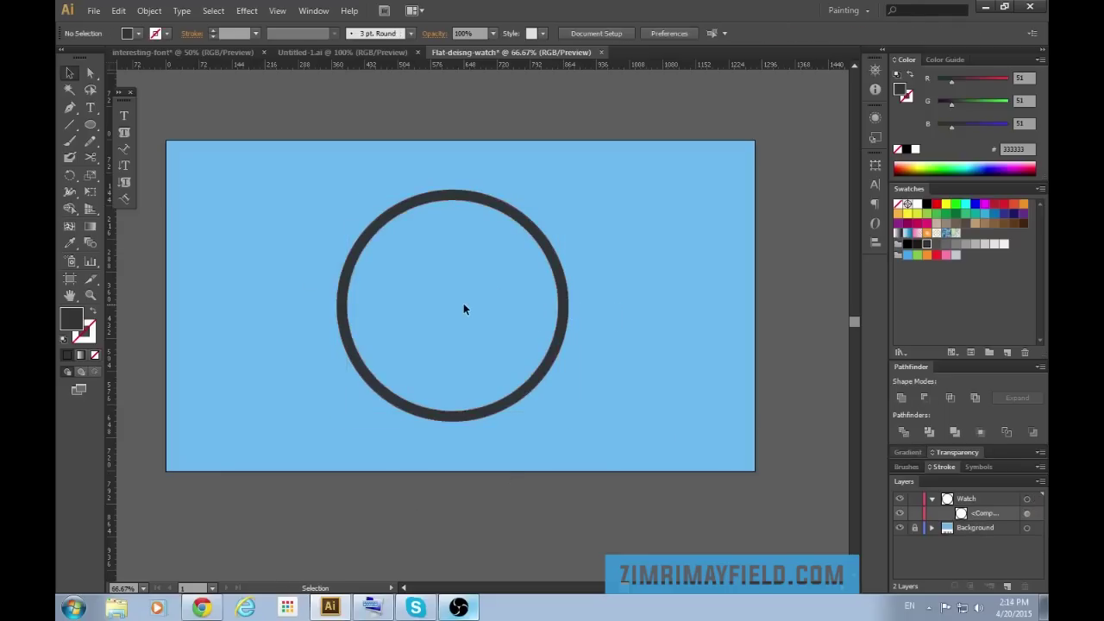
scroll(463, 311, down, 1)
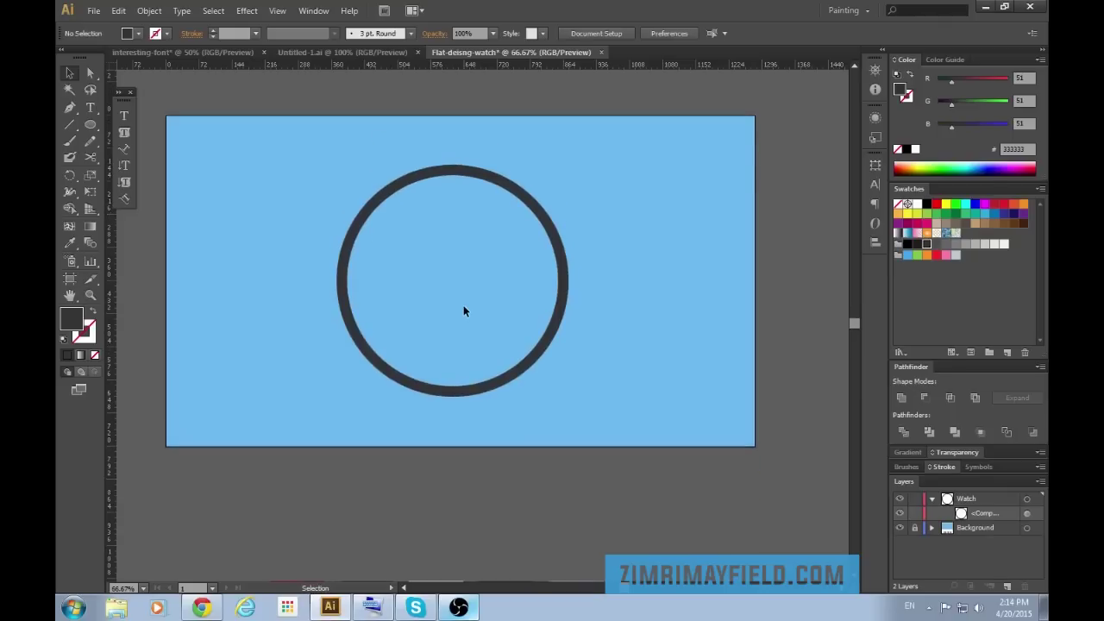
key(ctrl+z)
key(ctrl+z)
Shrink the inner circle to about 450 px and cut it out with Minus Front to form the ring.
drag(569, 165, 566, 170)
click(561, 229)
drag(562, 229, 579, 517)
click(490, 256)
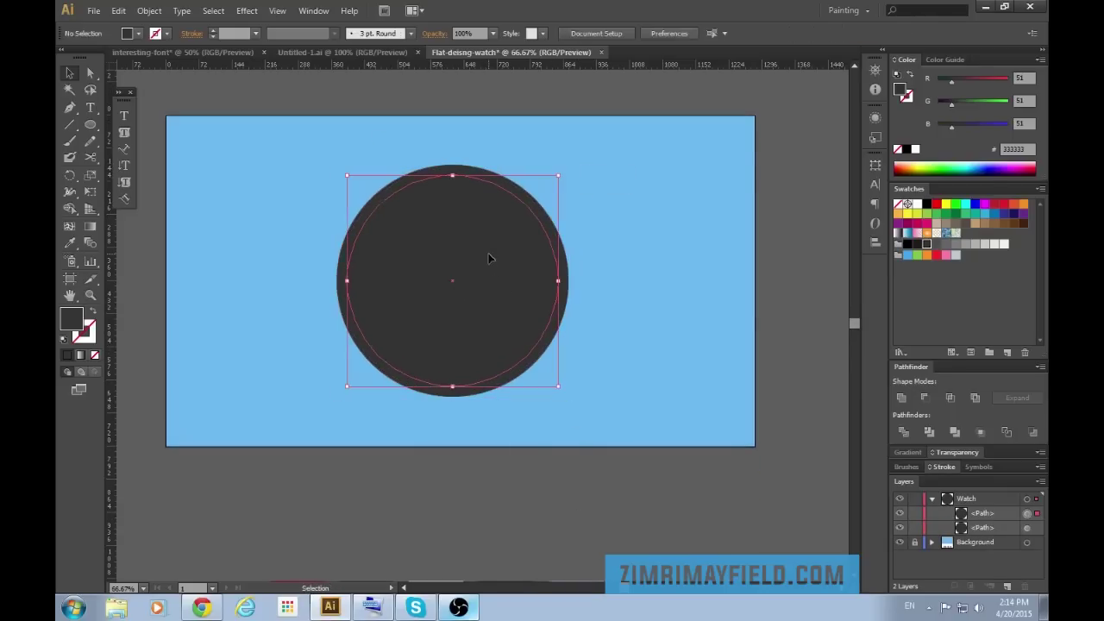
drag(561, 169, 555, 177)
shift+click(568, 300)
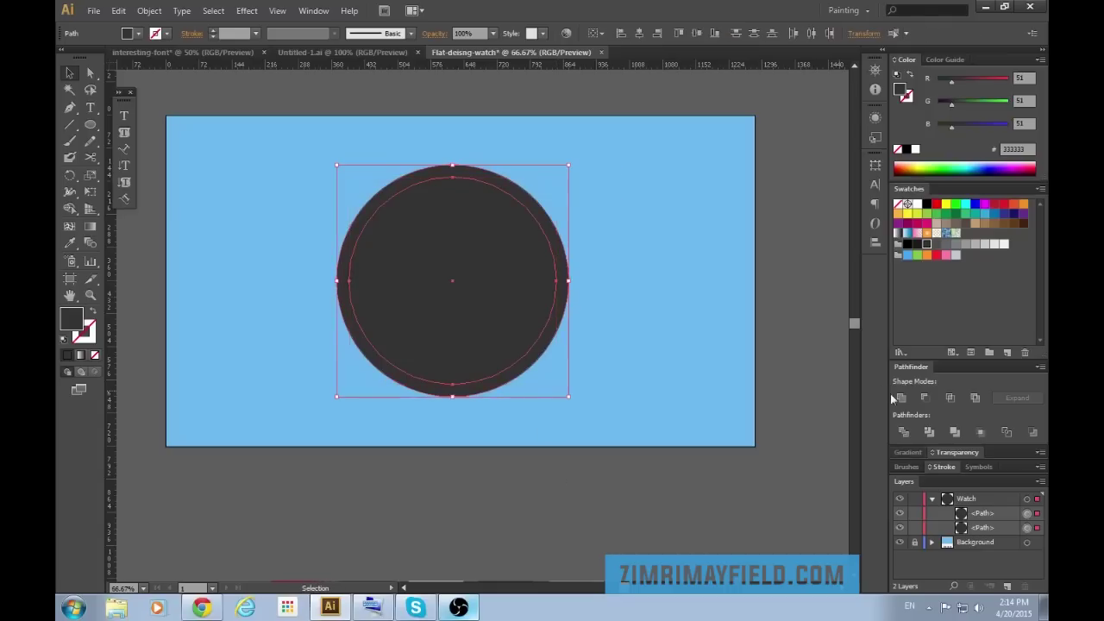
click(924, 398)
click(642, 416)
Scale the finished ring down slightly about its centre.
scroll(641, 416, up, 3)
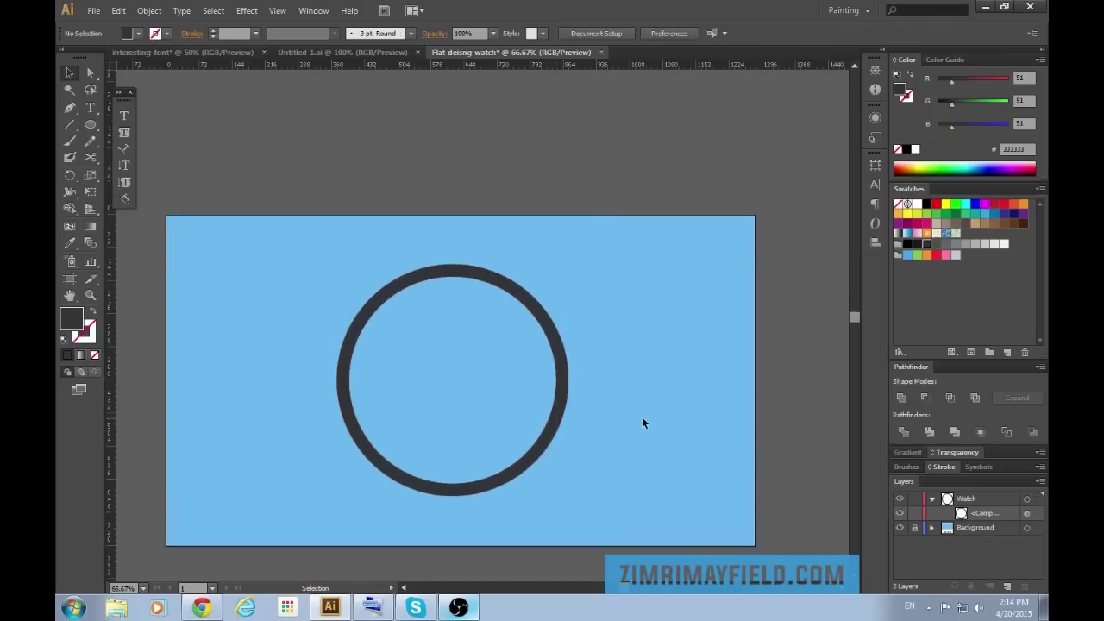
scroll(642, 417, down, 2)
click(553, 358)
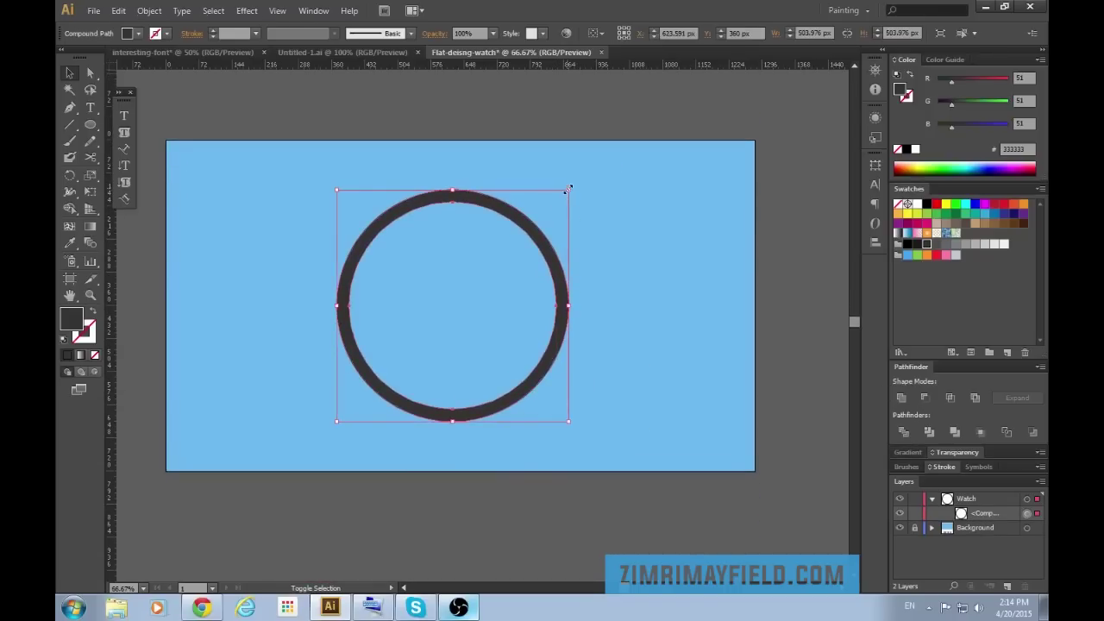
drag(569, 188, 556, 202)
click(695, 521)
scroll(688, 488, up, 2)
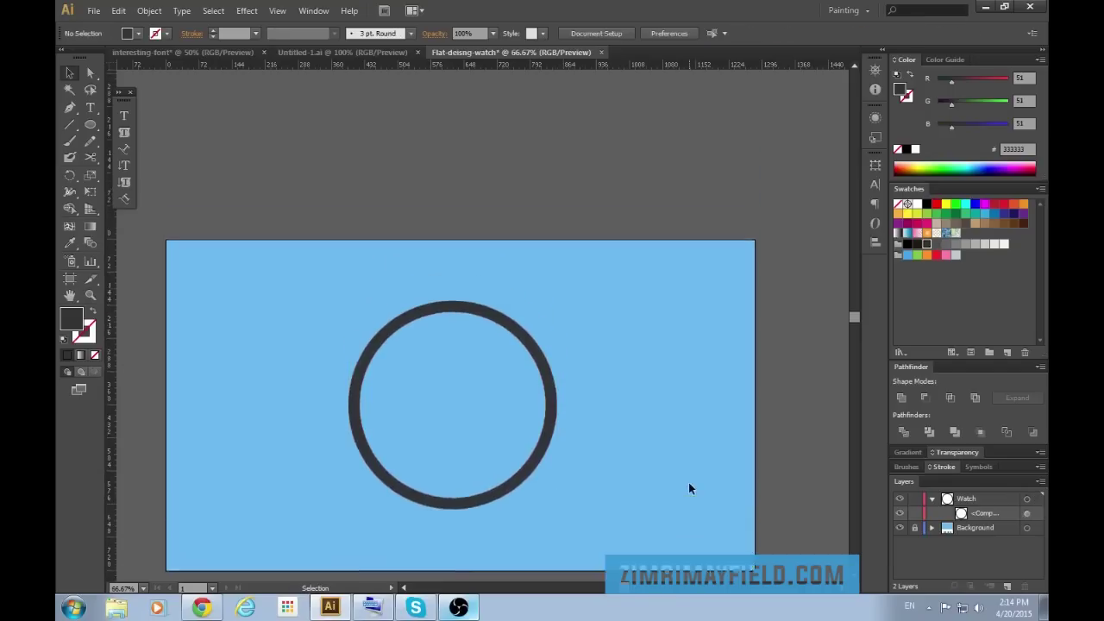
scroll(688, 489, up, 2)
scroll(682, 463, down, 1)
scroll(682, 462, up, 1)
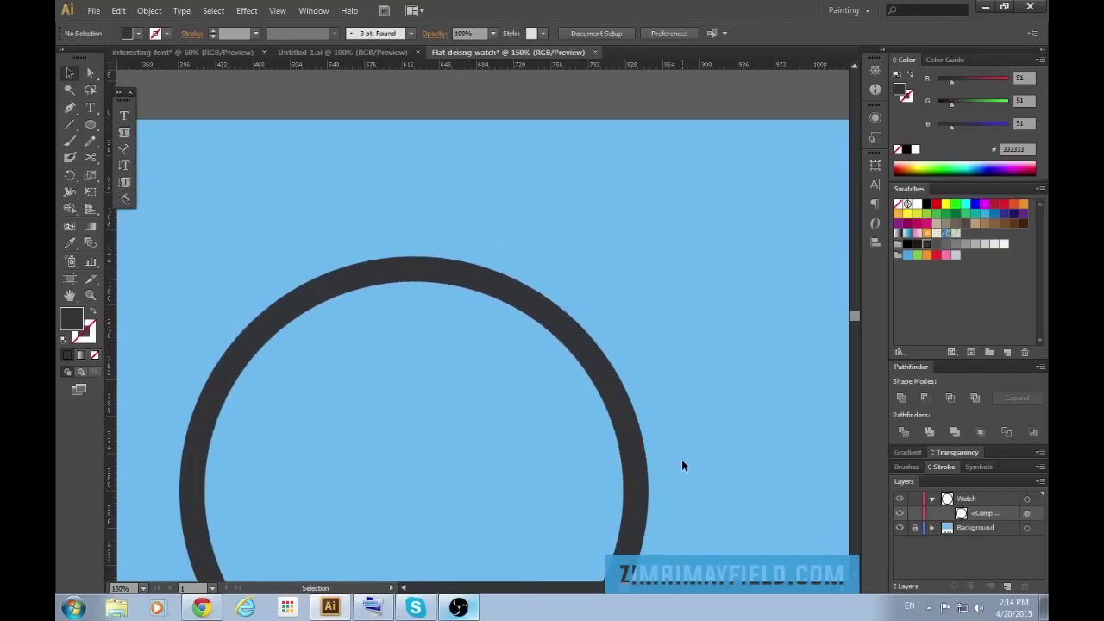
Draw a closed, tapered lug shape with the Pen tool rising from the ring's upper right.
key(p)
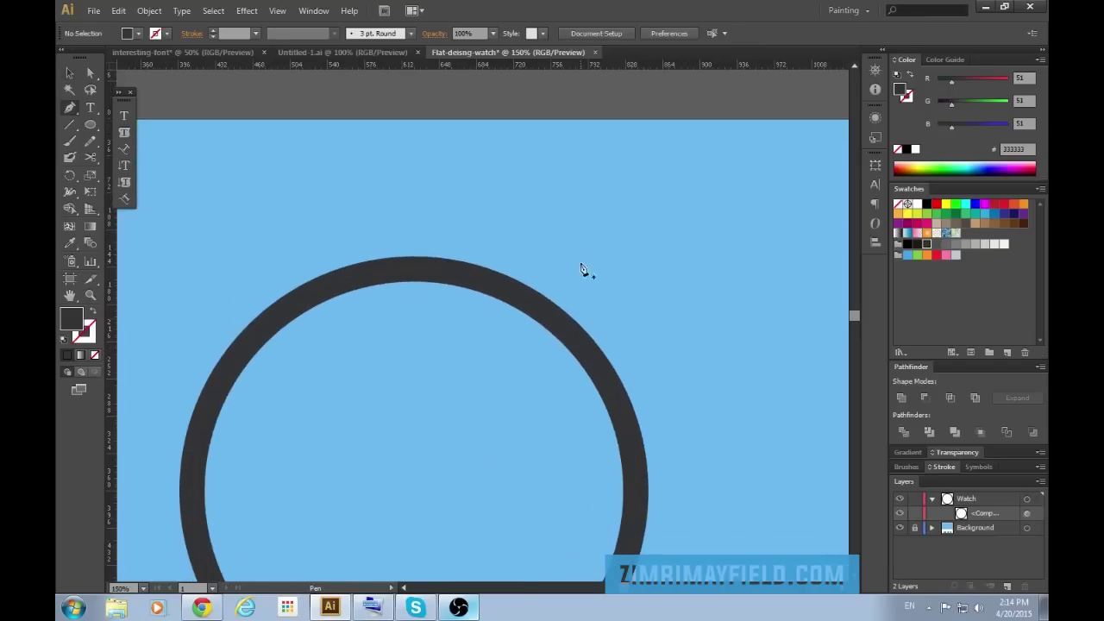
click(595, 345)
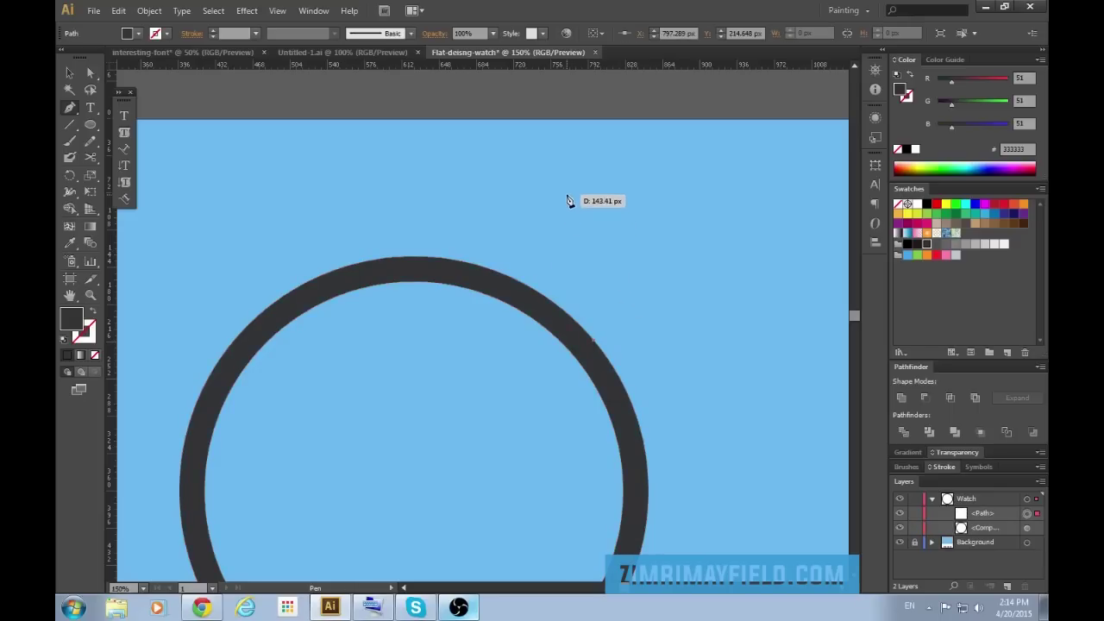
click(569, 208)
drag(565, 184, 566, 136)
click(569, 212)
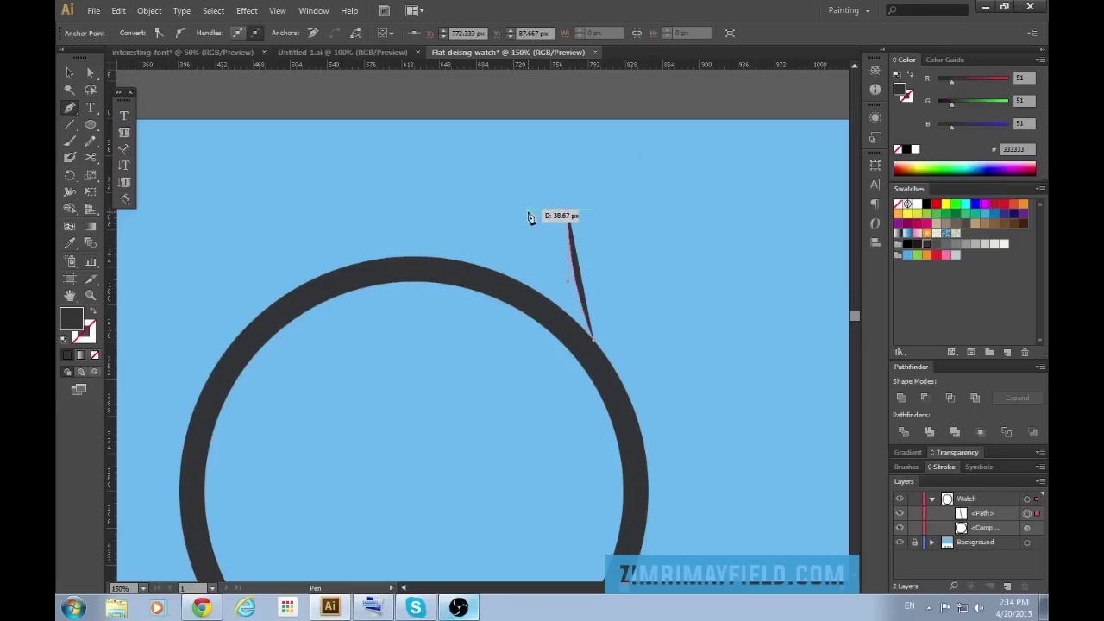
click(533, 210)
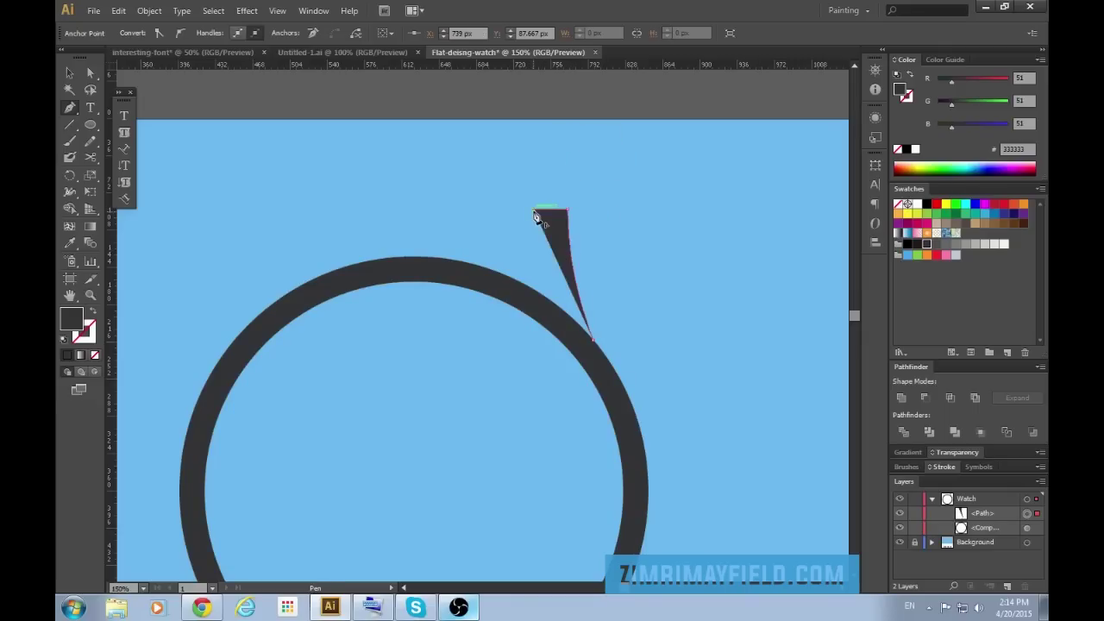
click(533, 302)
click(592, 340)
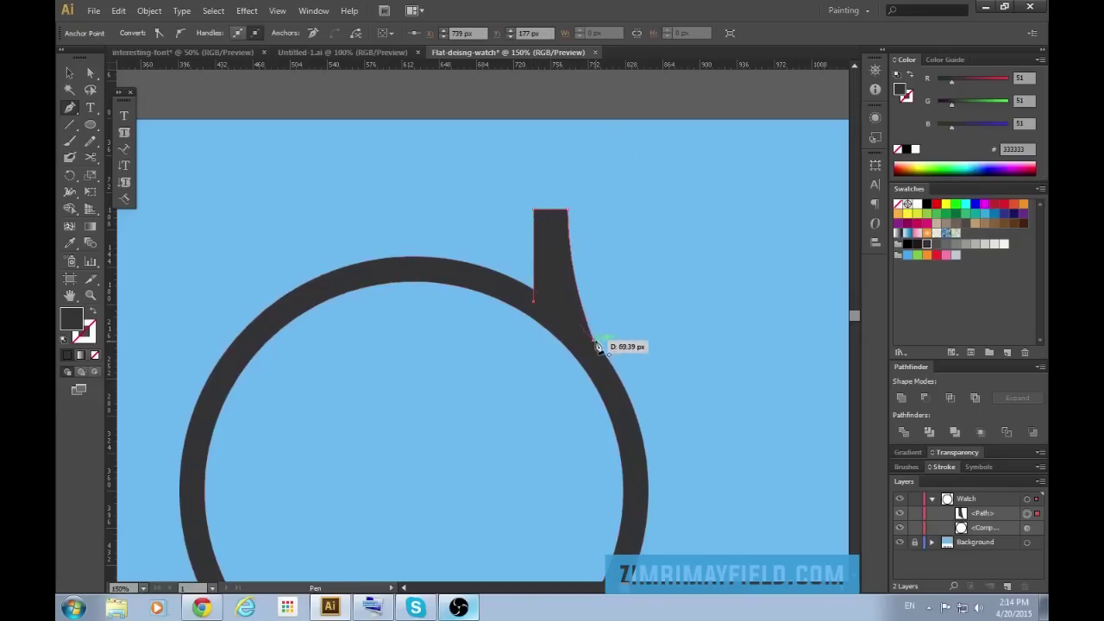
key(v)
click(675, 290)
Copy the lug and paste a copy in front of it.
scroll(718, 372, down, 2)
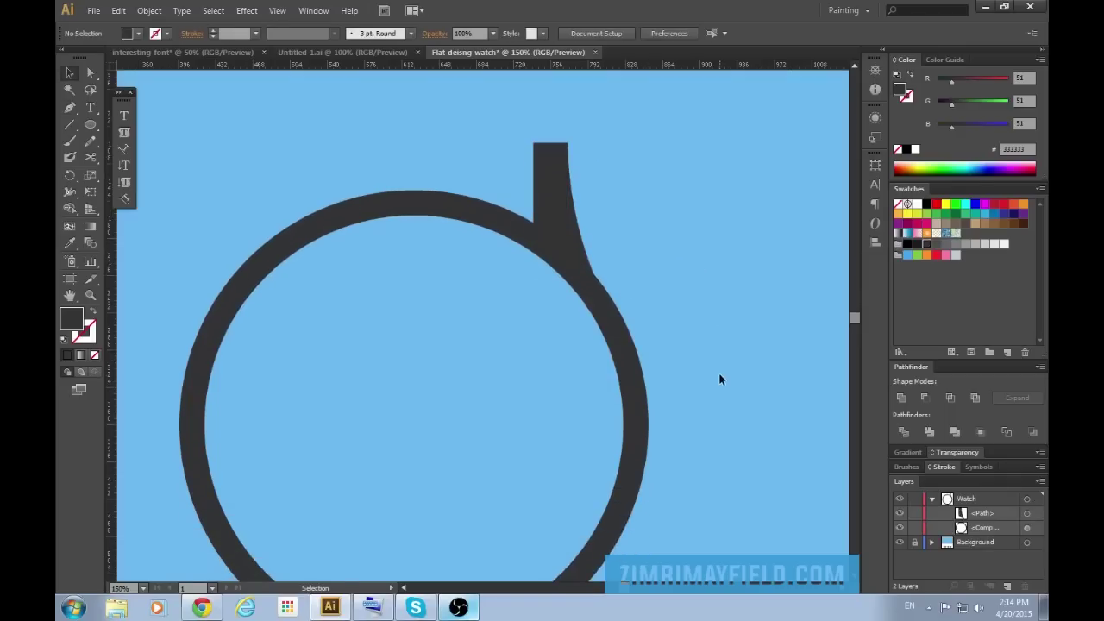
key(ctrl+0)
key(ctrl+plus)
key(ctrl+plus)
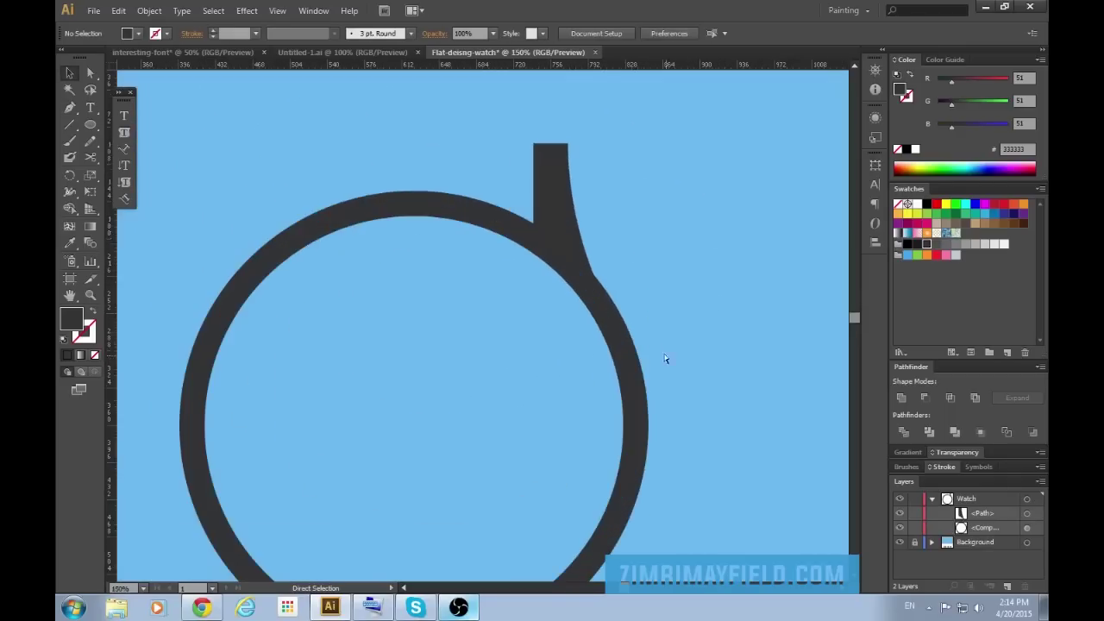
click(564, 210)
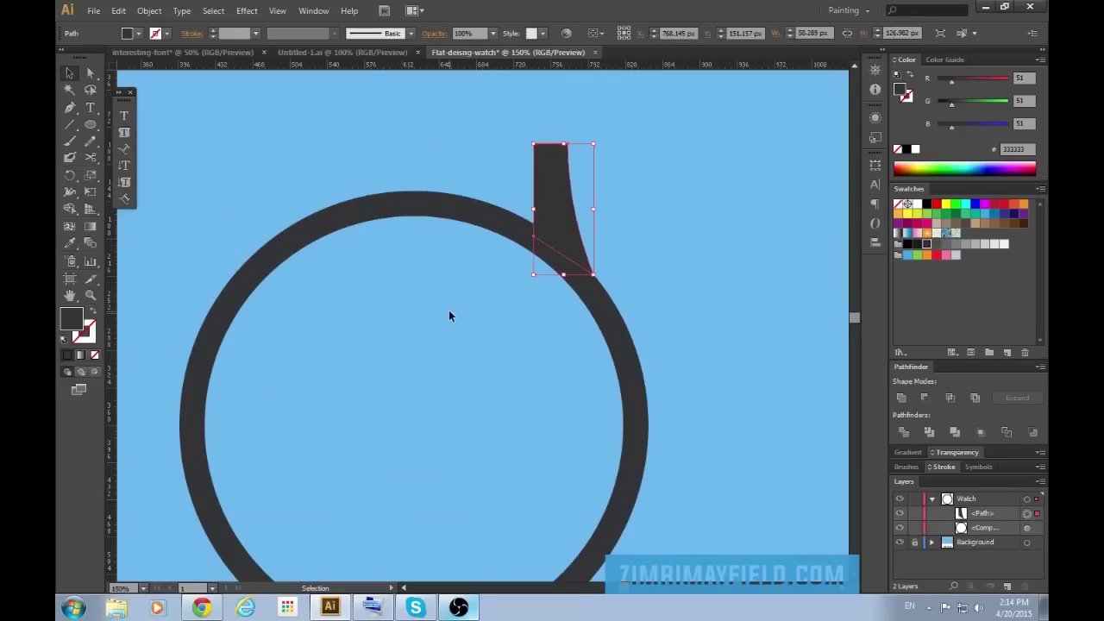
key(a)
key(ctrl+c)
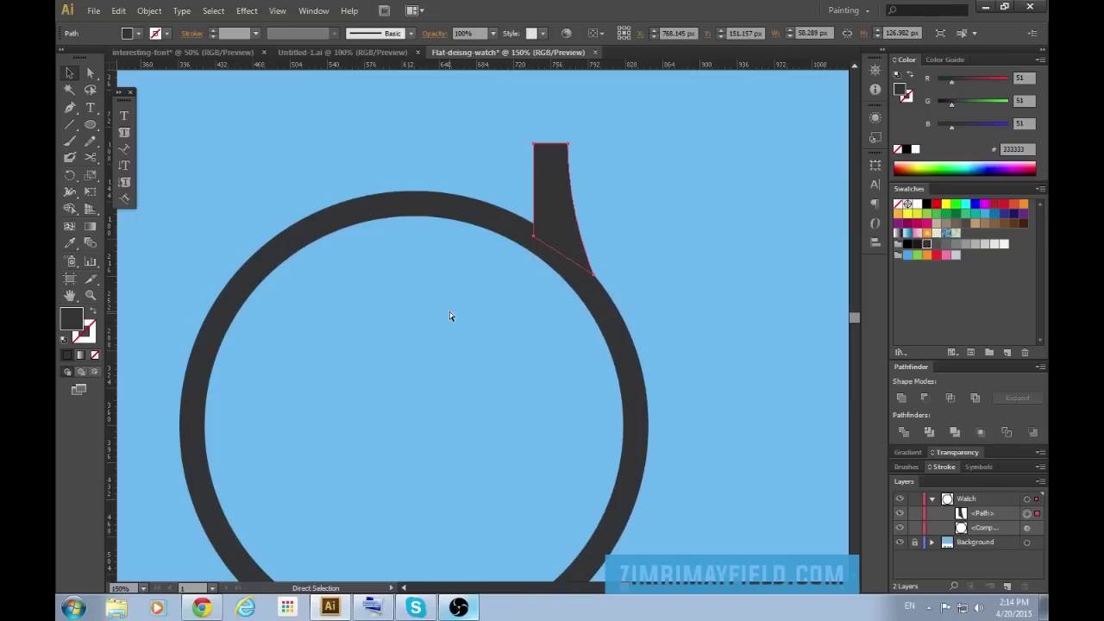
key(ctrl+f)
right_click(566, 208)
mouse_move(614, 388)
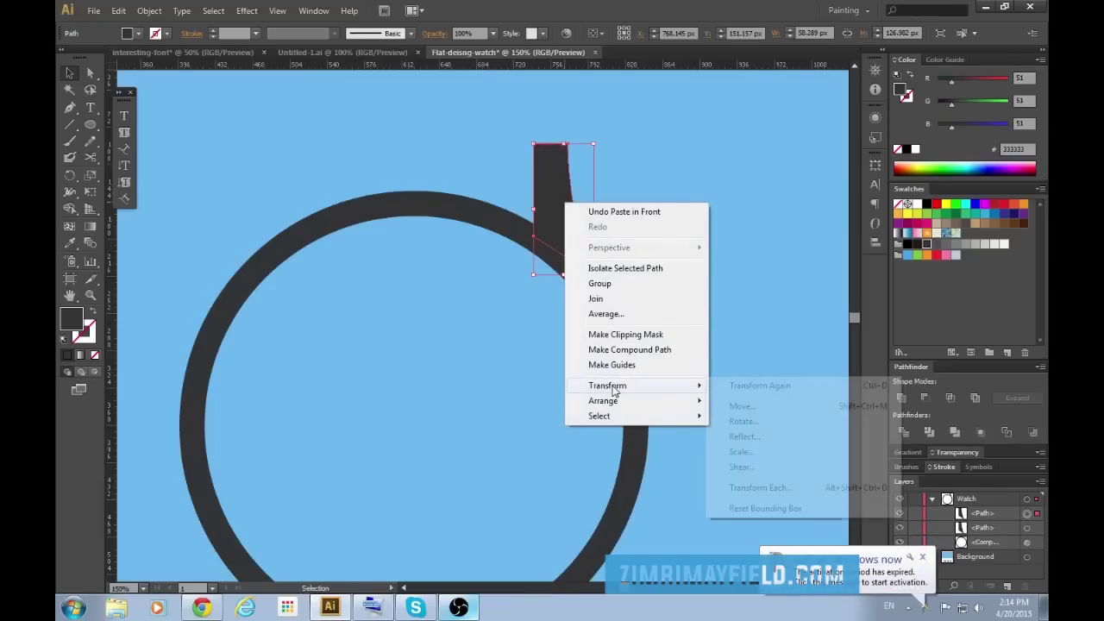
key(Escape)
key(Escape)
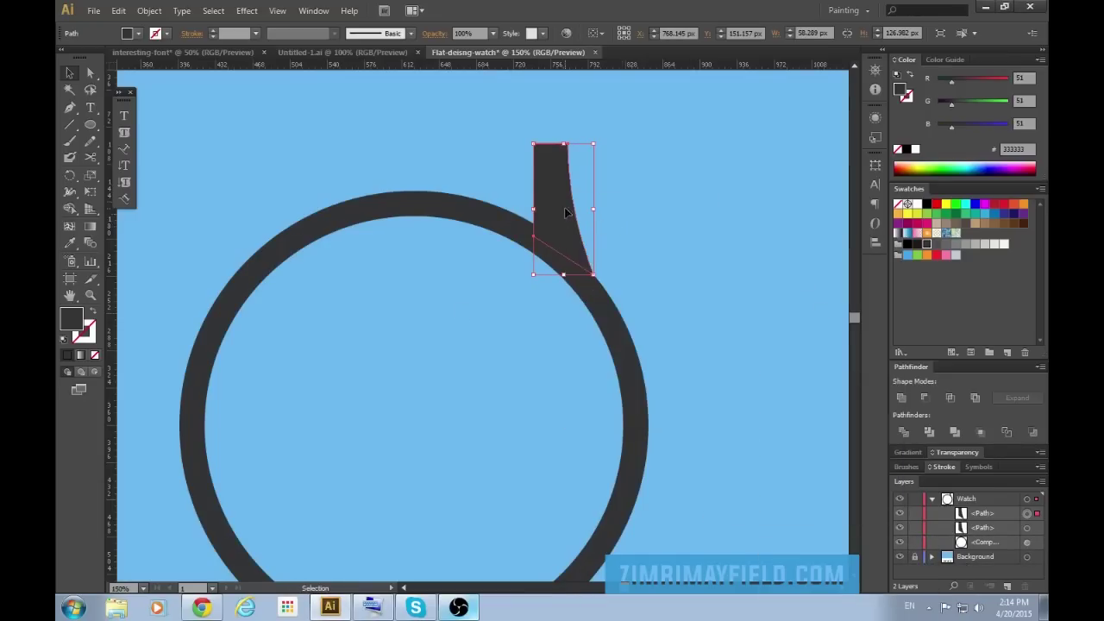
Mirror the lug copy horizontally and move it to the ring's upper left.
key(o)
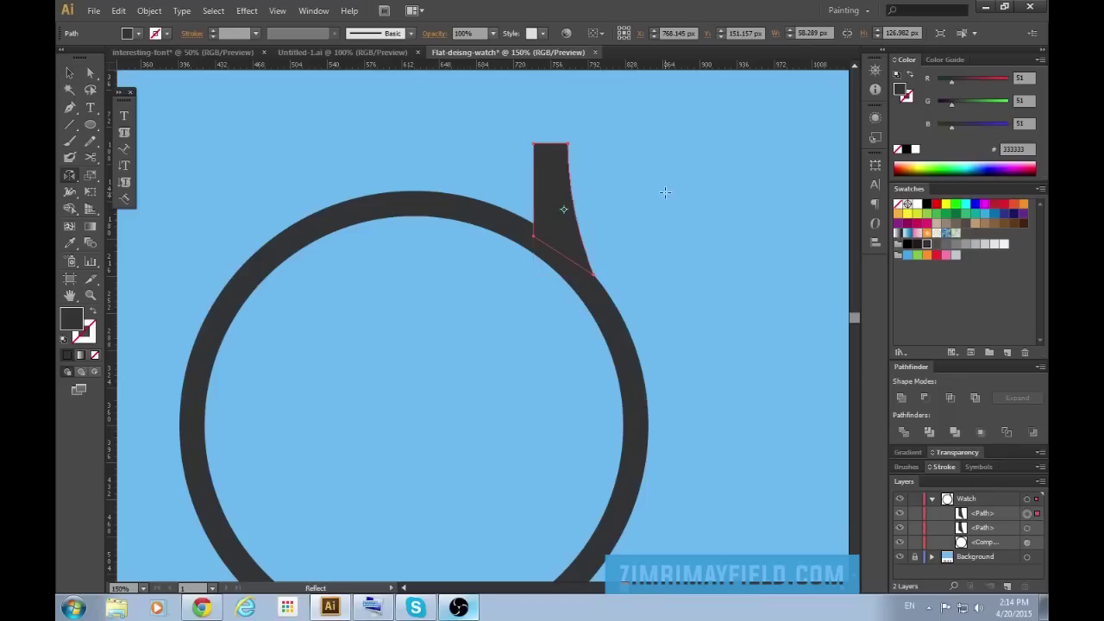
drag(656, 195, 477, 211)
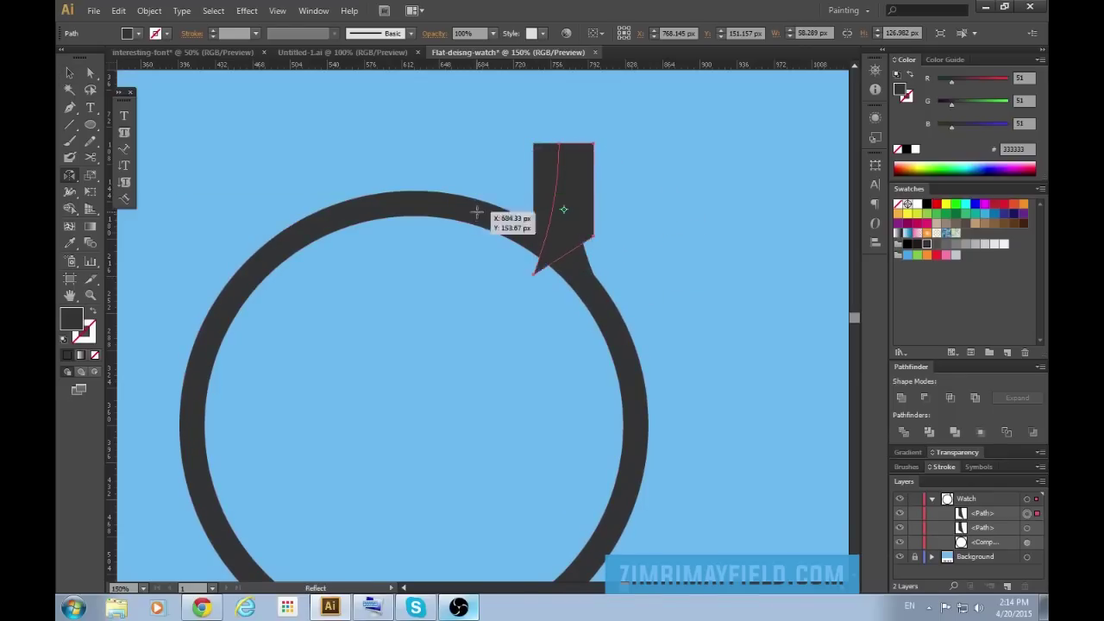
key(v)
drag(581, 199, 282, 204)
click(596, 217)
Select both top lugs, copy them and paste copies in front.
scroll(670, 296, down, 1)
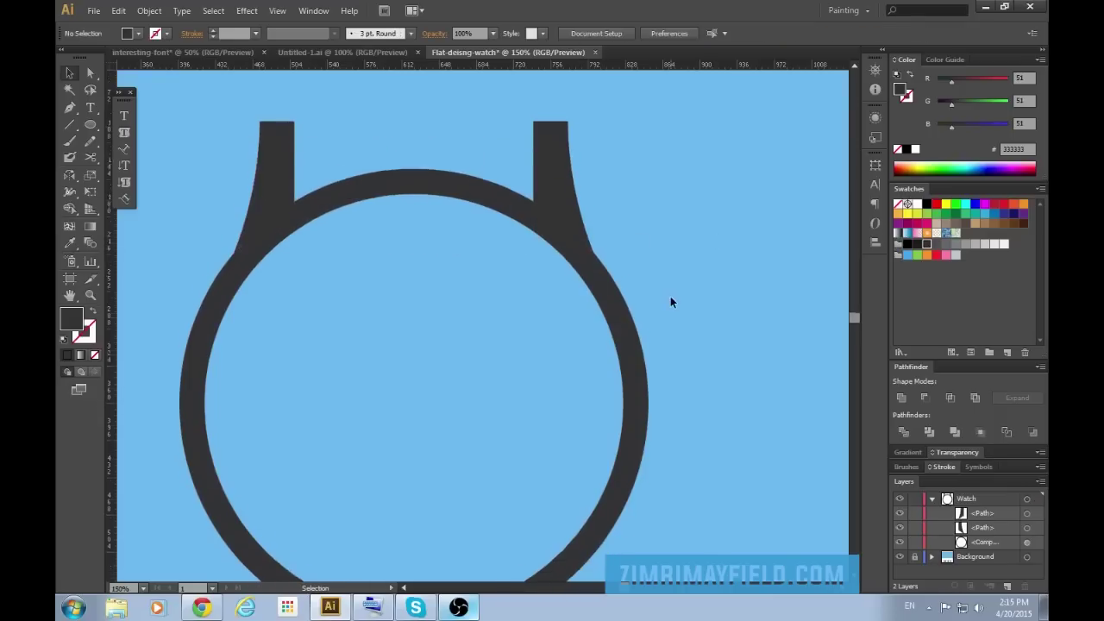
scroll(671, 302, down, 1)
right_click(563, 156)
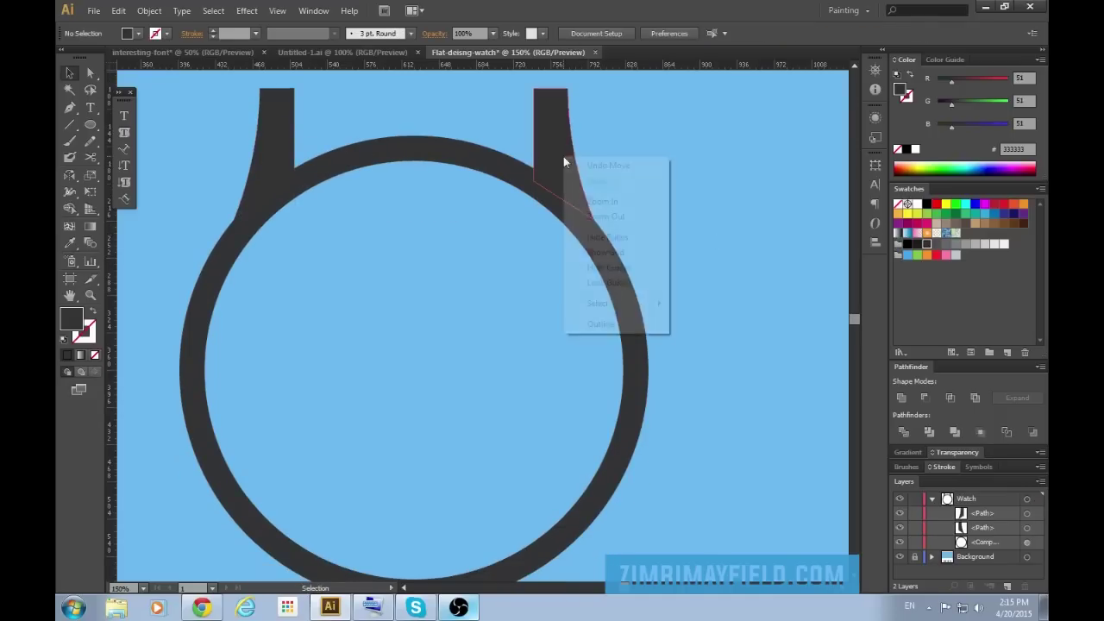
click(561, 161)
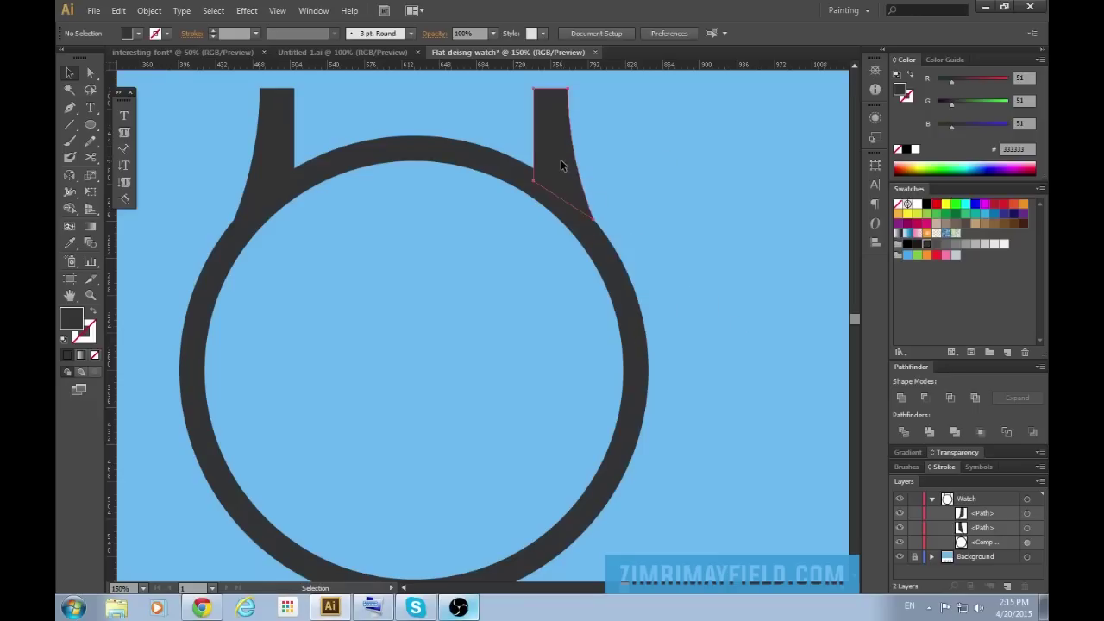
shift+click(267, 150)
key(a)
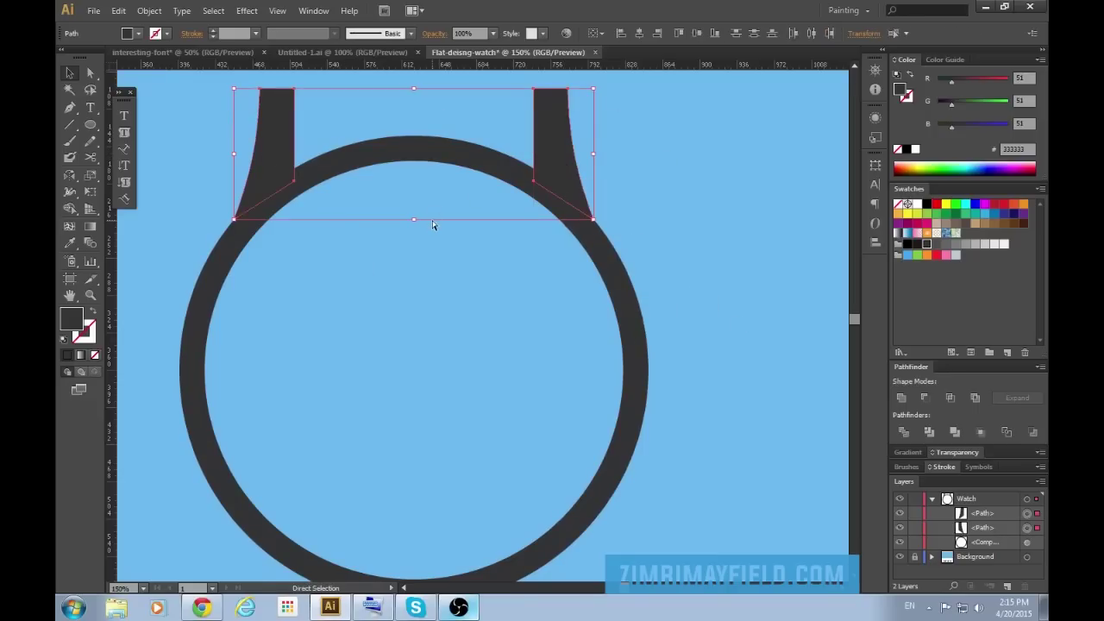
key(ctrl+c)
key(ctrl+f)
key(v)
scroll(336, 175, down, 1)
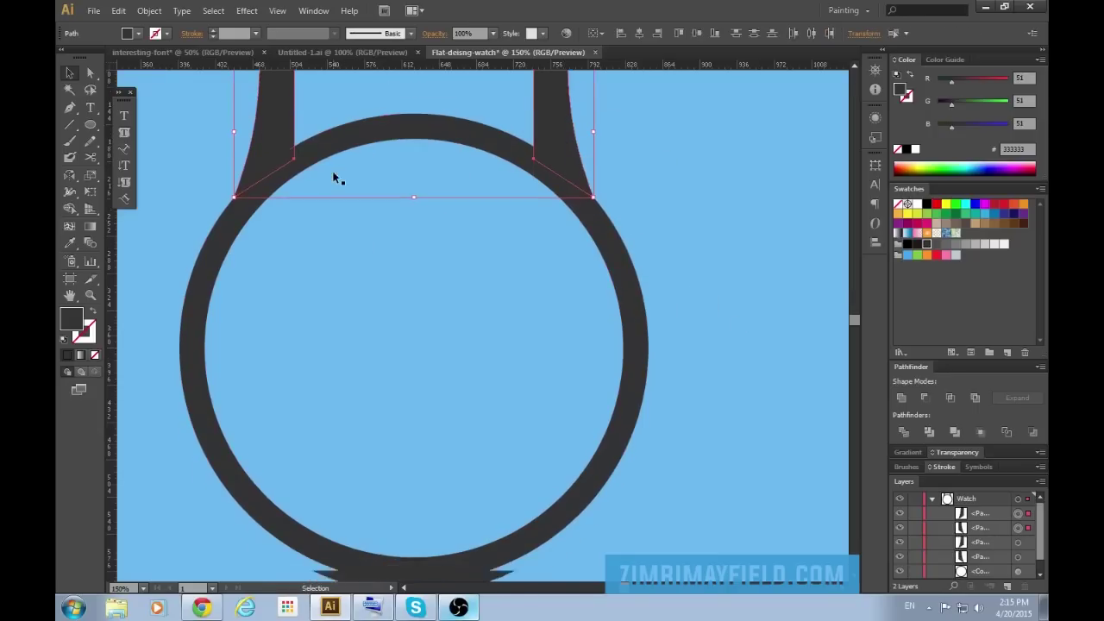
scroll(292, 203, up, 1)
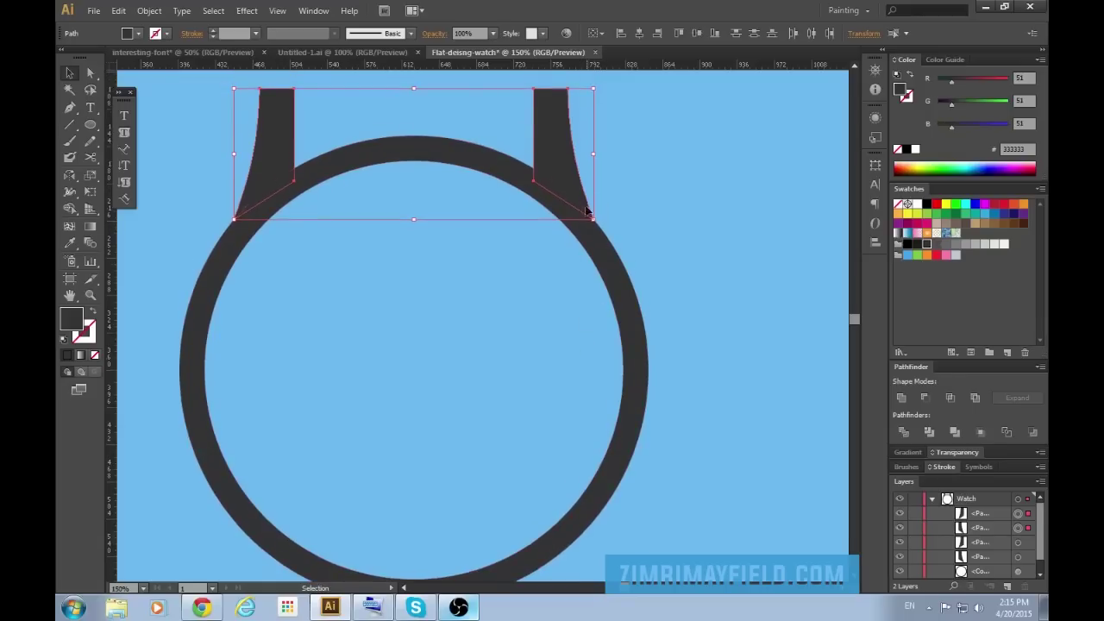
Reflect the lug copies vertically and drag them down below the ring.
key(o)
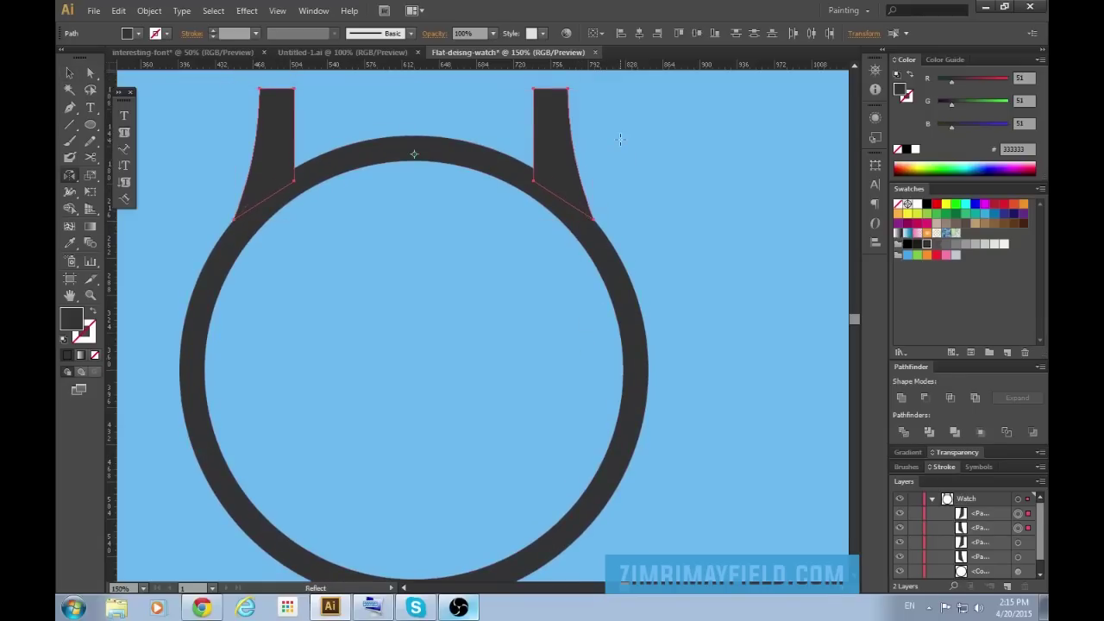
drag(619, 139, 632, 185)
scroll(637, 205, down, 2)
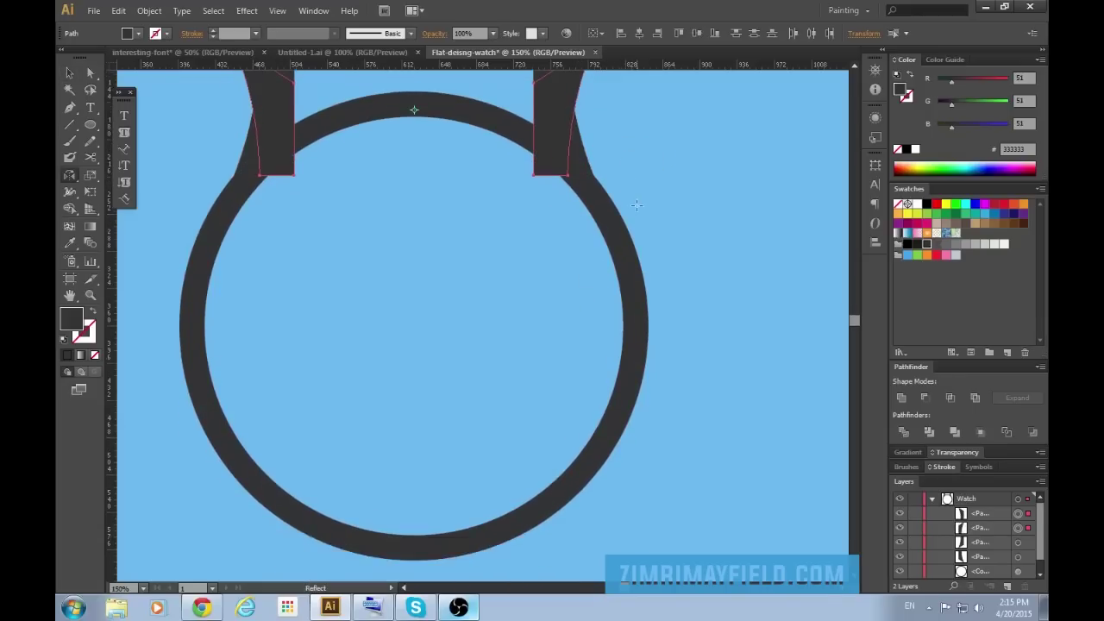
key(v)
drag(544, 169, 544, 546)
scroll(553, 475, down, 4)
Lower both bottom lugs by 30 px, then nudge them back up about 4 px.
shift+click(554, 401)
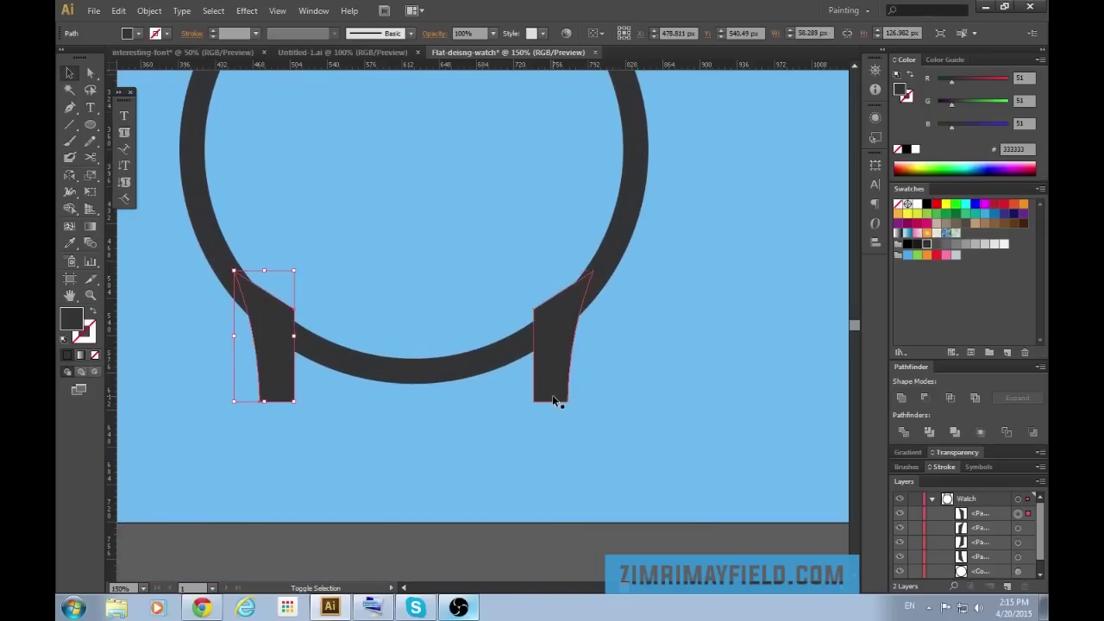
click(532, 387)
click(542, 384)
shift+click(270, 366)
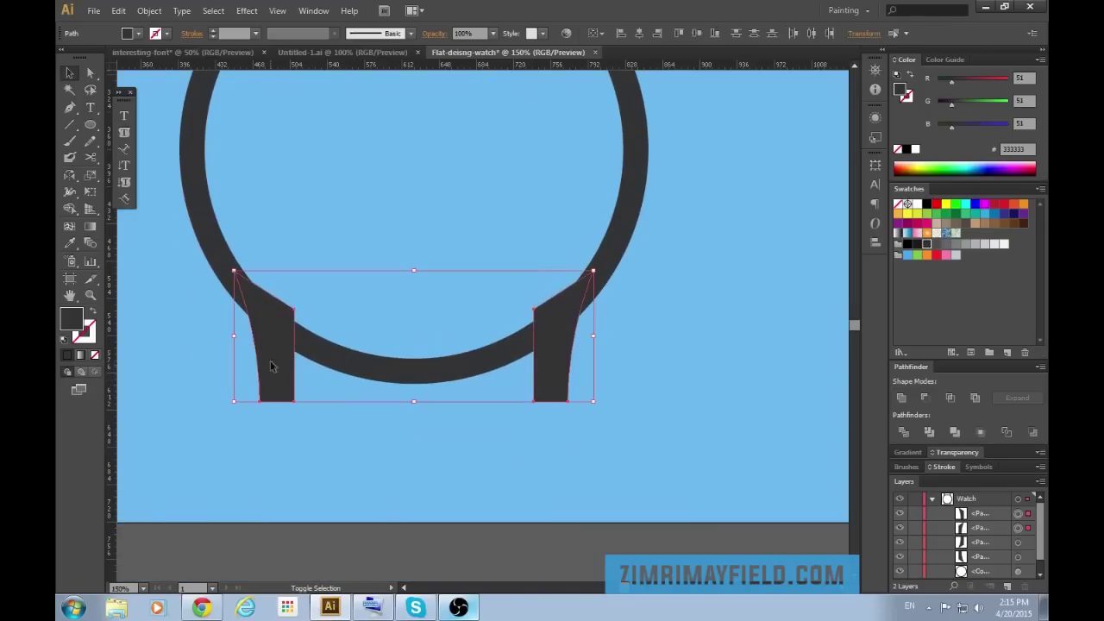
drag(270, 367, 282, 396)
click(464, 501)
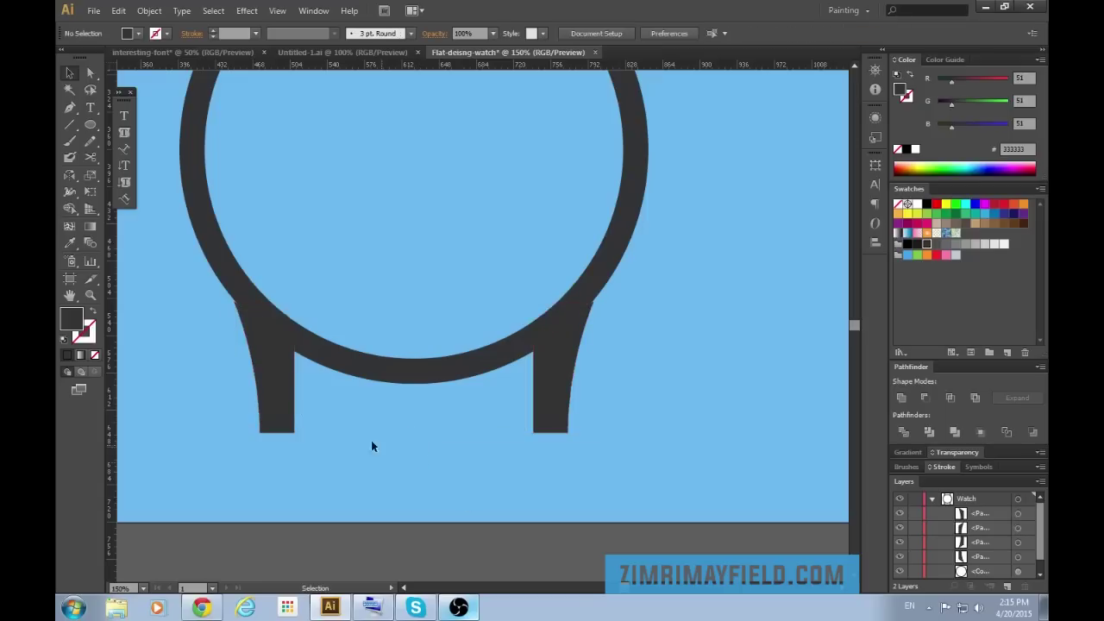
click(281, 392)
shift+click(566, 399)
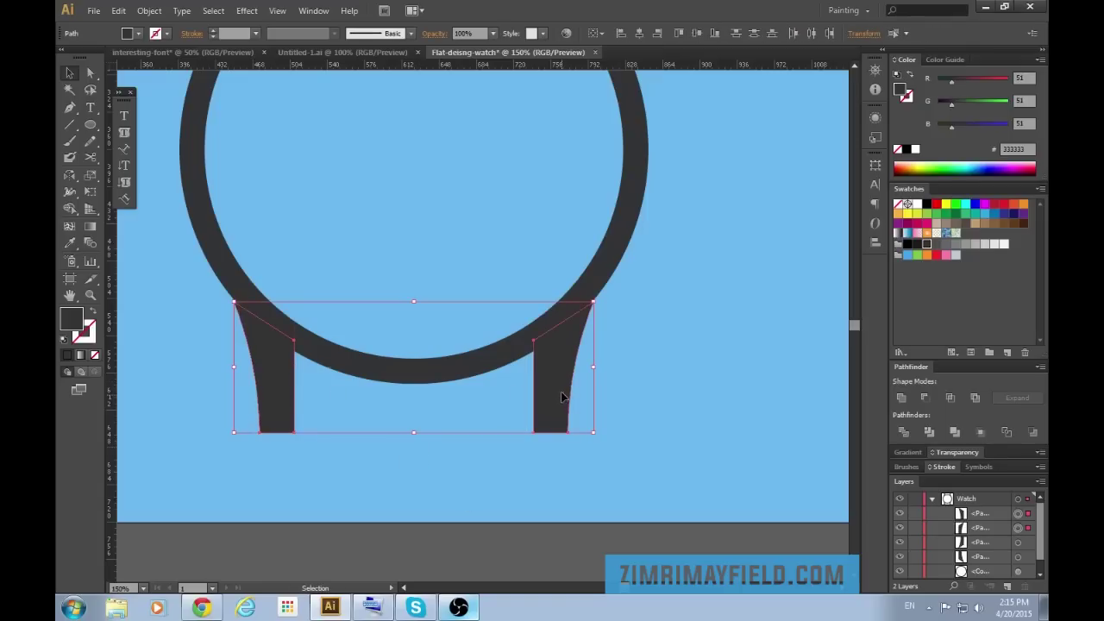
drag(561, 397, 562, 393)
click(775, 491)
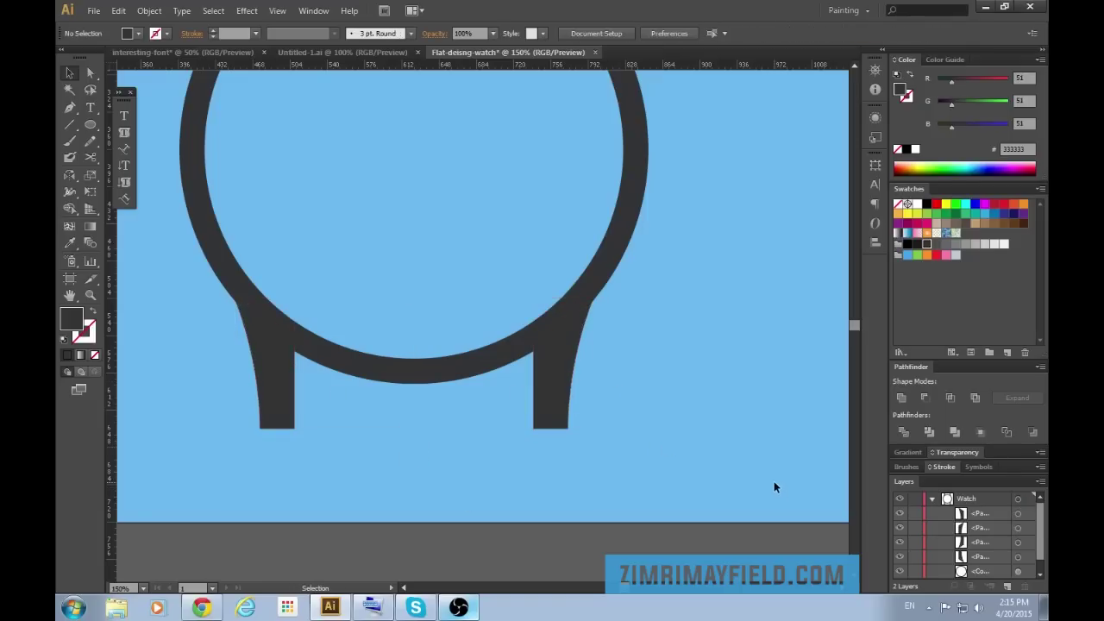
Zoom out to review the whole watch with its four lugs.
key(ctrl+minus)
key(ctrl+minus)
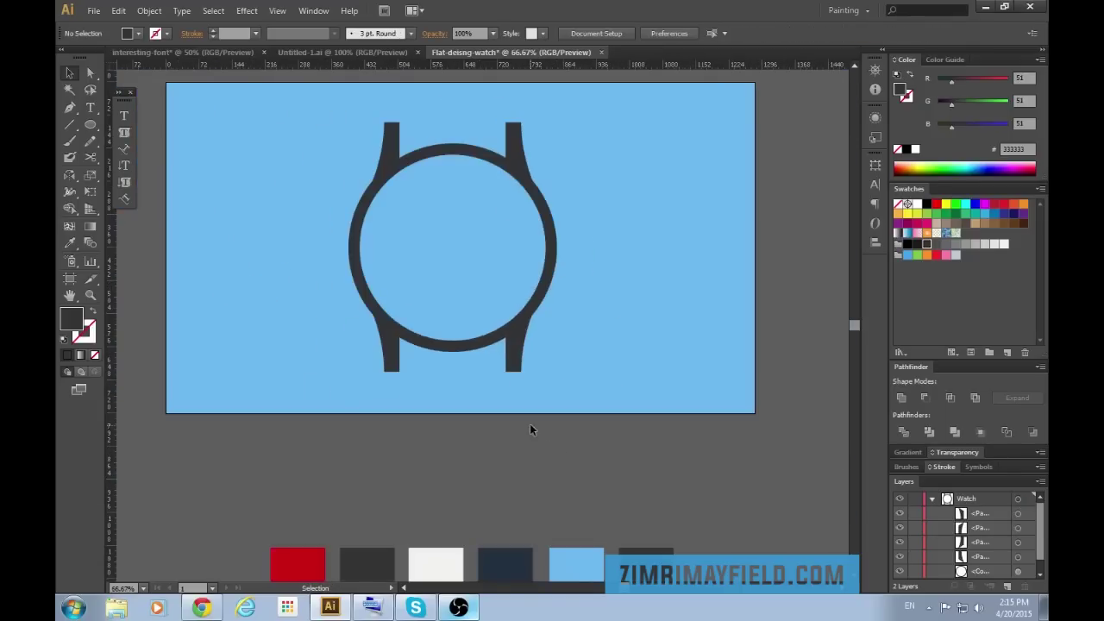
scroll(530, 429, down, 2)
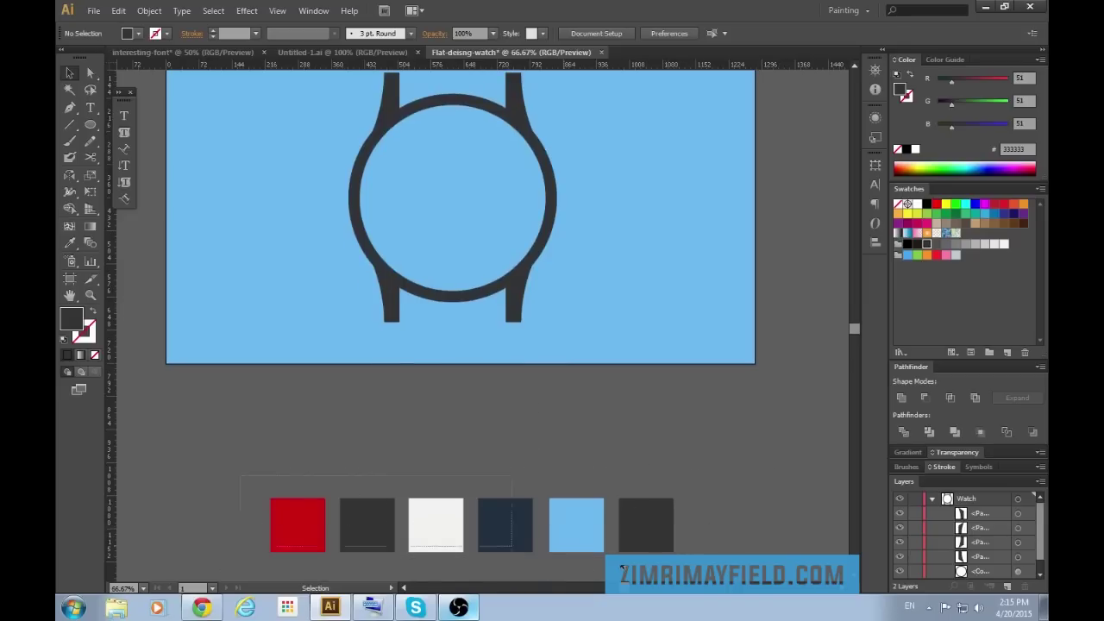
scroll(662, 491, up, 2)
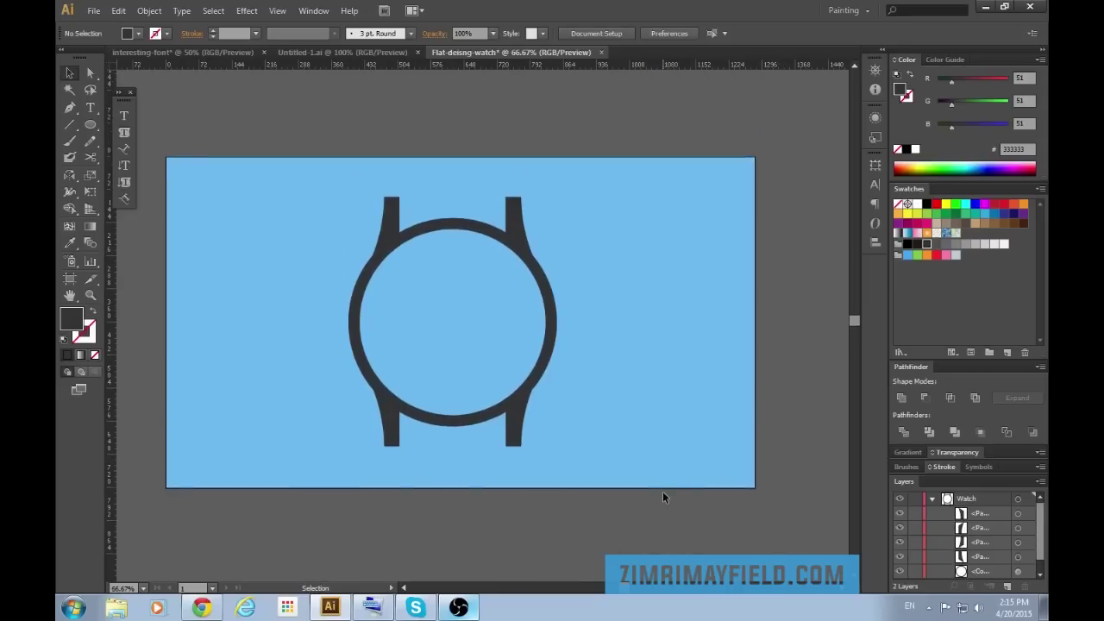
scroll(662, 491, up, 1)
scroll(664, 494, up, 1)
scroll(663, 493, down, 1)
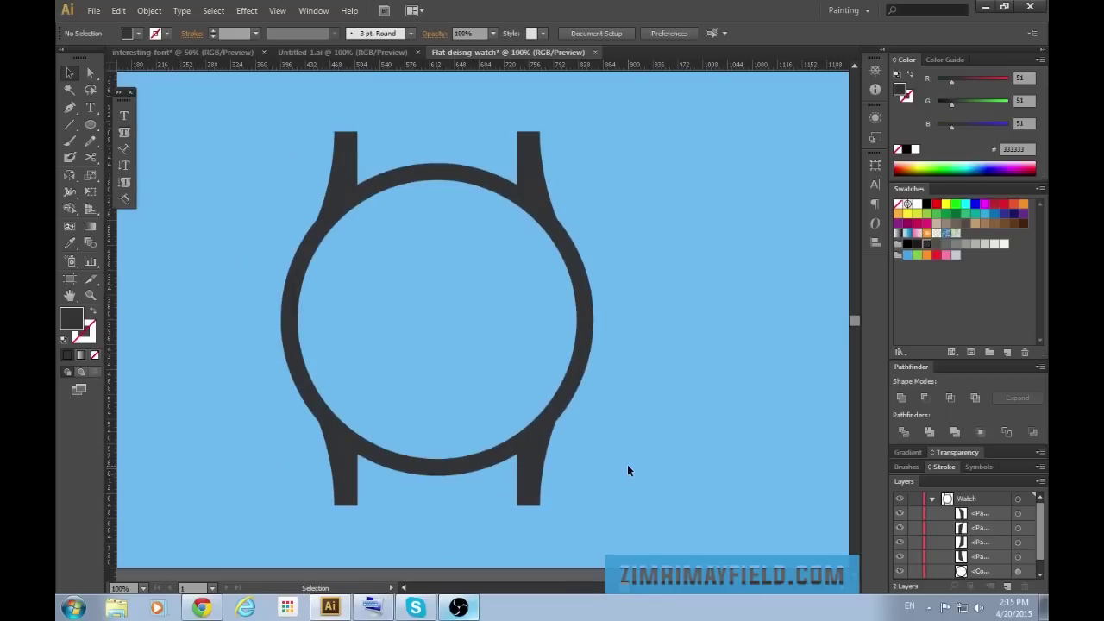
key(l)
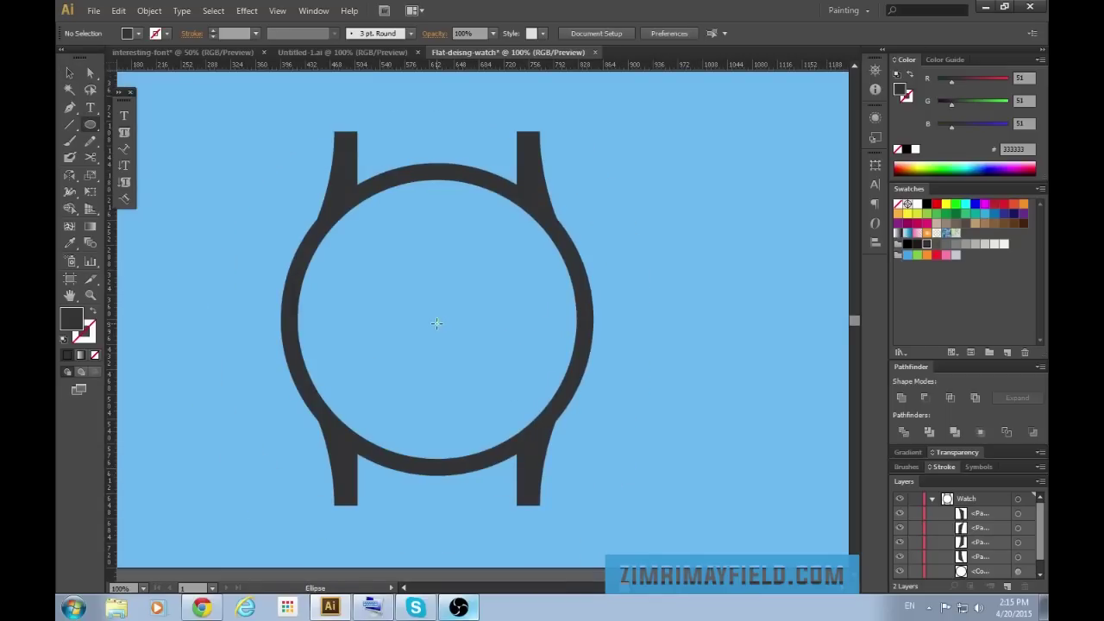
Draw a circle from the watch centre, then enlarge and centre it to fill the face.
drag(436, 322, 575, 267)
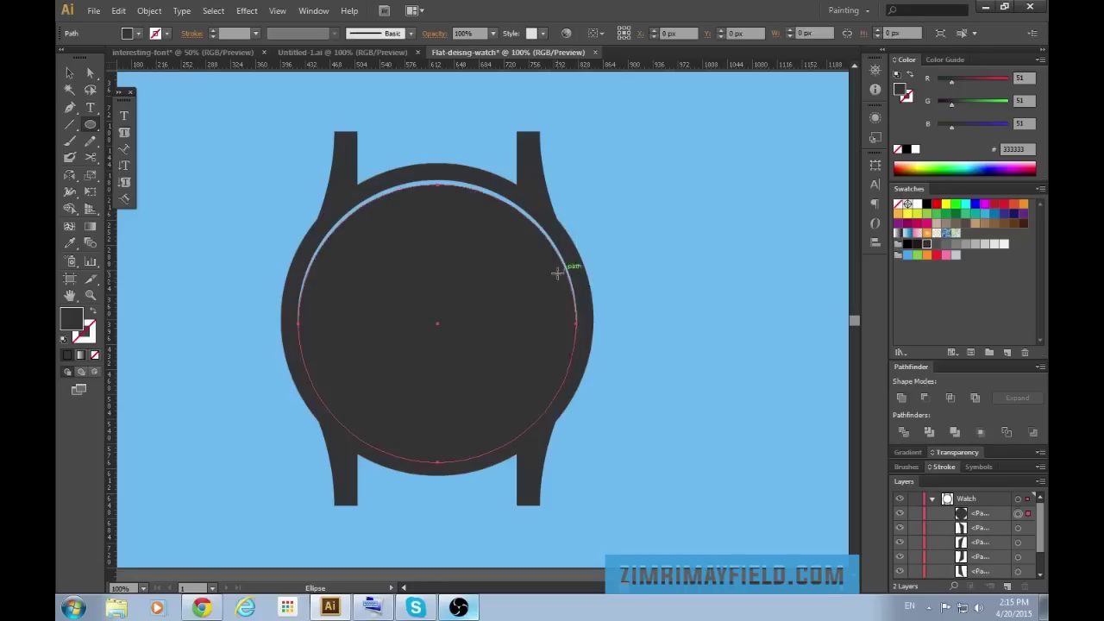
key(v)
drag(514, 324, 512, 314)
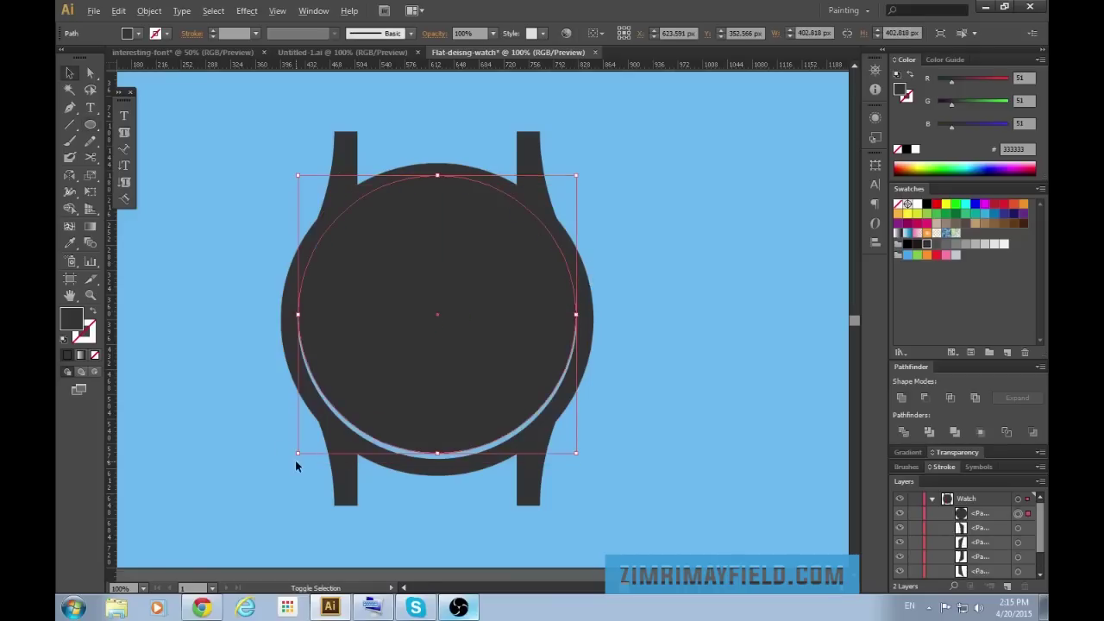
drag(296, 452, 291, 466)
drag(446, 324, 452, 333)
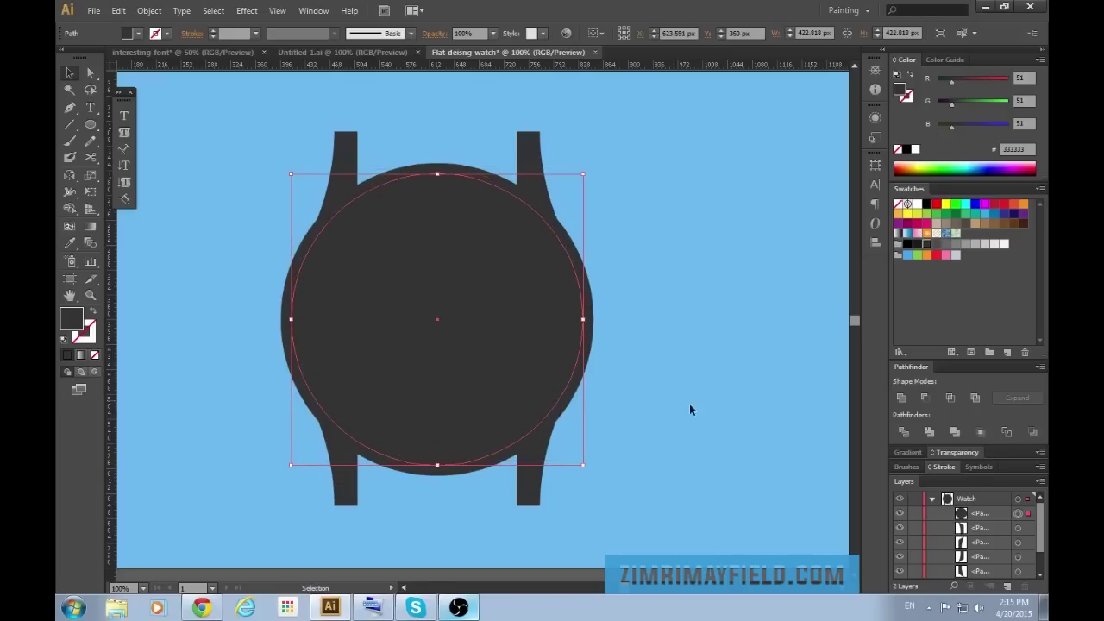
Fill the face circle with the off-white swatch colour.
key(ctrl+minus)
key(ctrl+minus)
key(ctrl+minus)
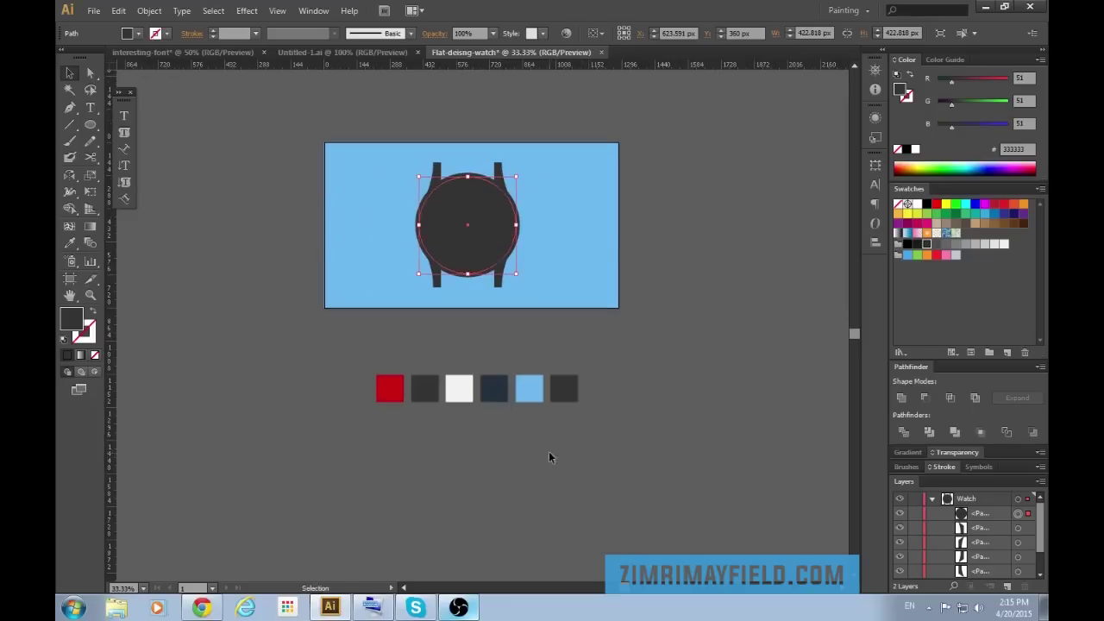
key(i)
click(466, 390)
key(v)
click(696, 398)
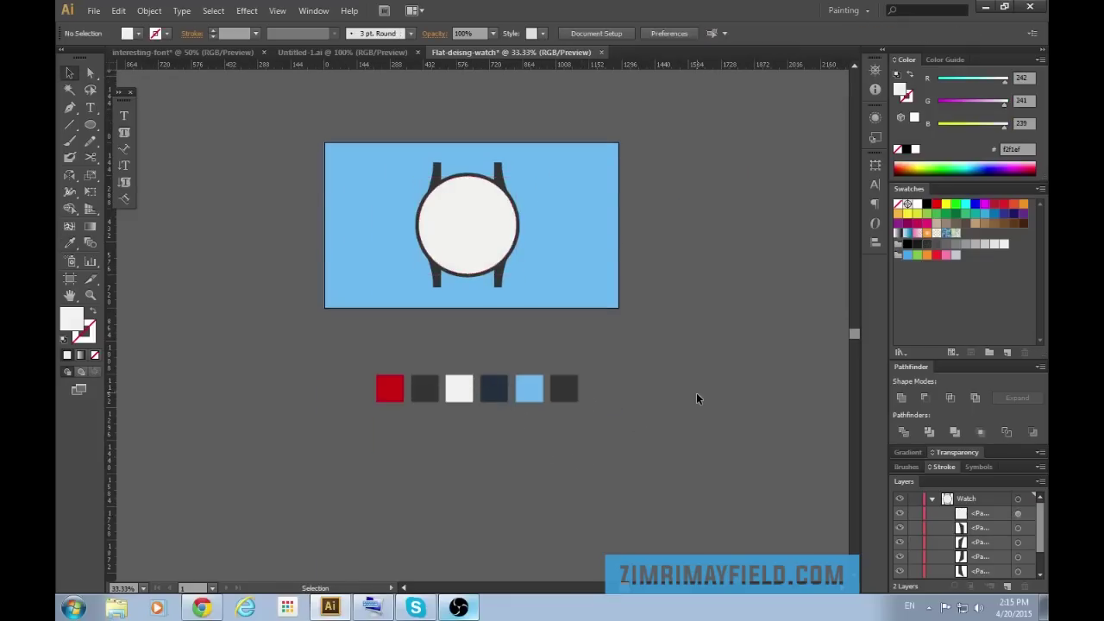
scroll(696, 392, up, 3)
Select the watch face circle and combine the circles into a compound path with Ctrl+8.
key(ctrl+plus)
key(ctrl+plus)
scroll(579, 456, down, 2)
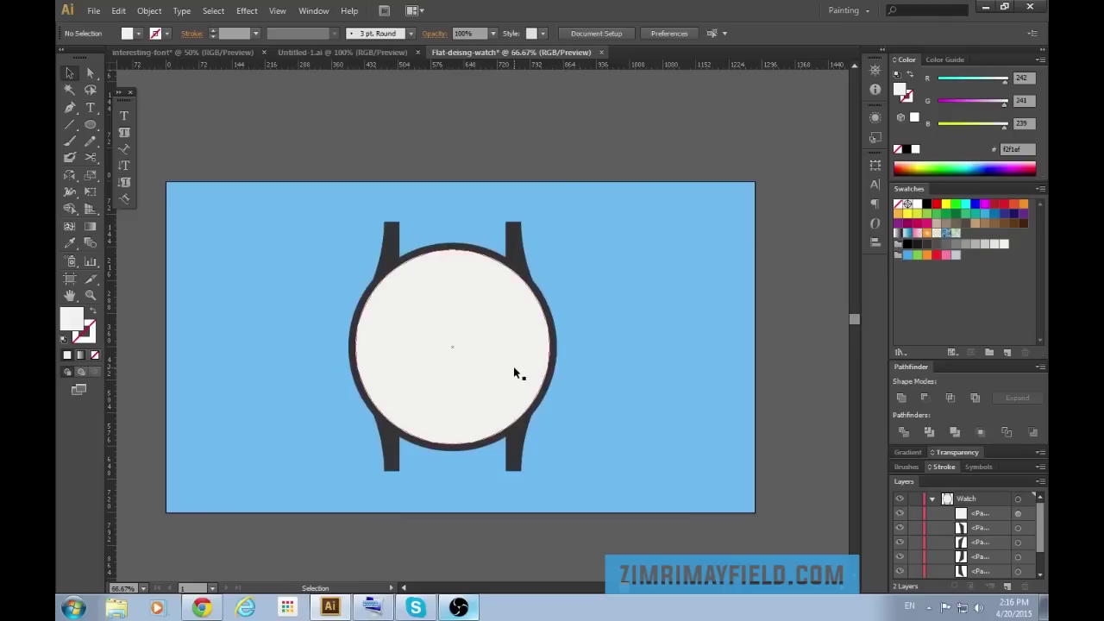
click(514, 369)
key(ctrl)
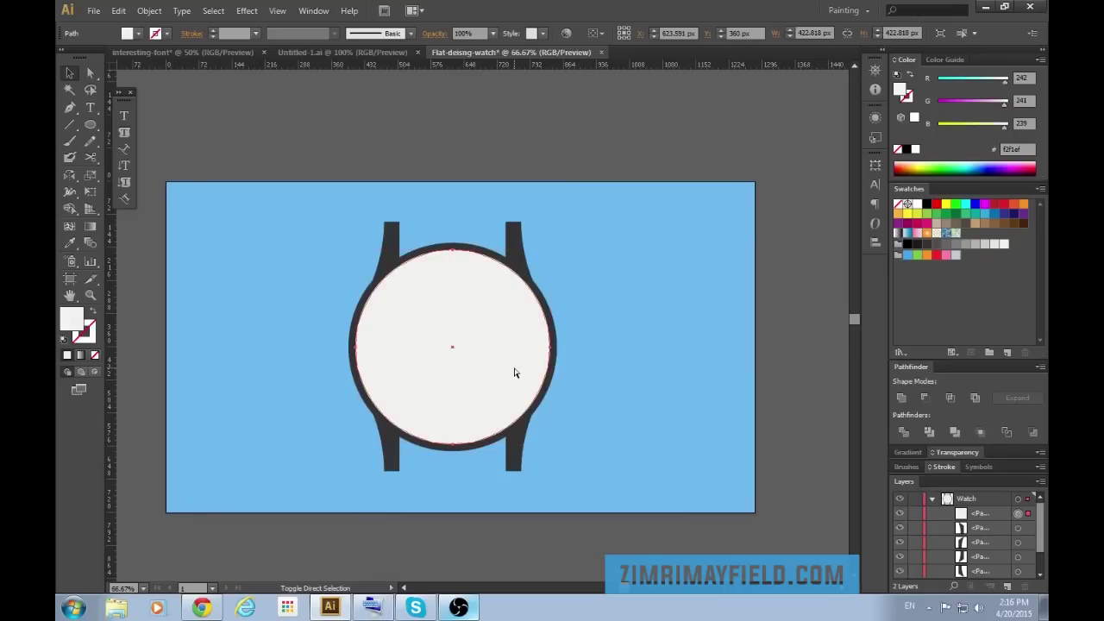
key(ctrl+8)
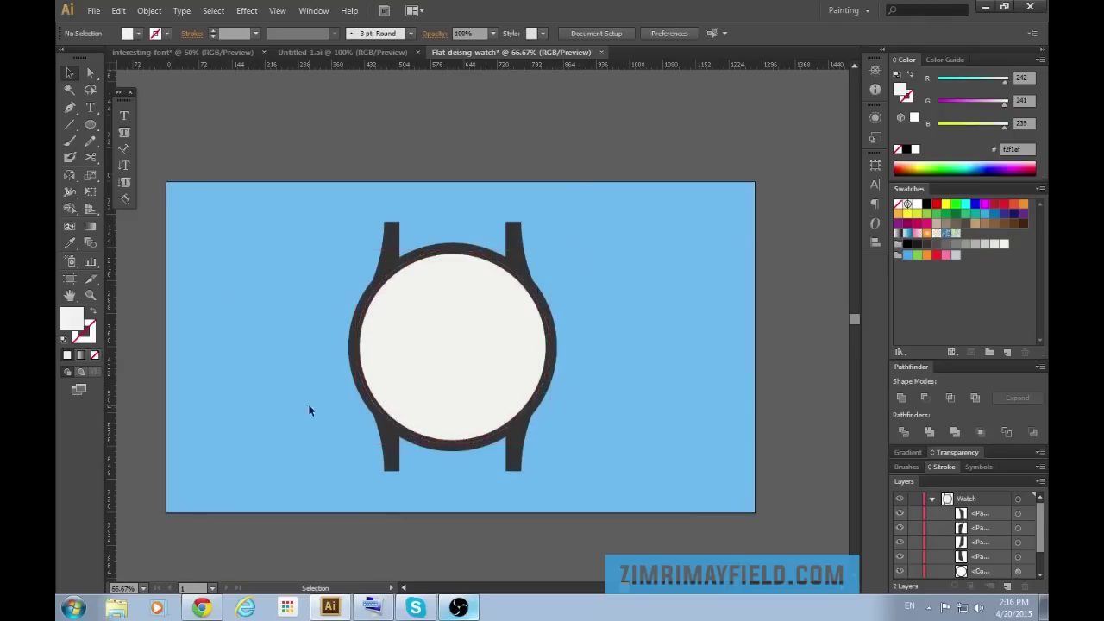
scroll(550, 372, down, 1)
key(ctrl+plus)
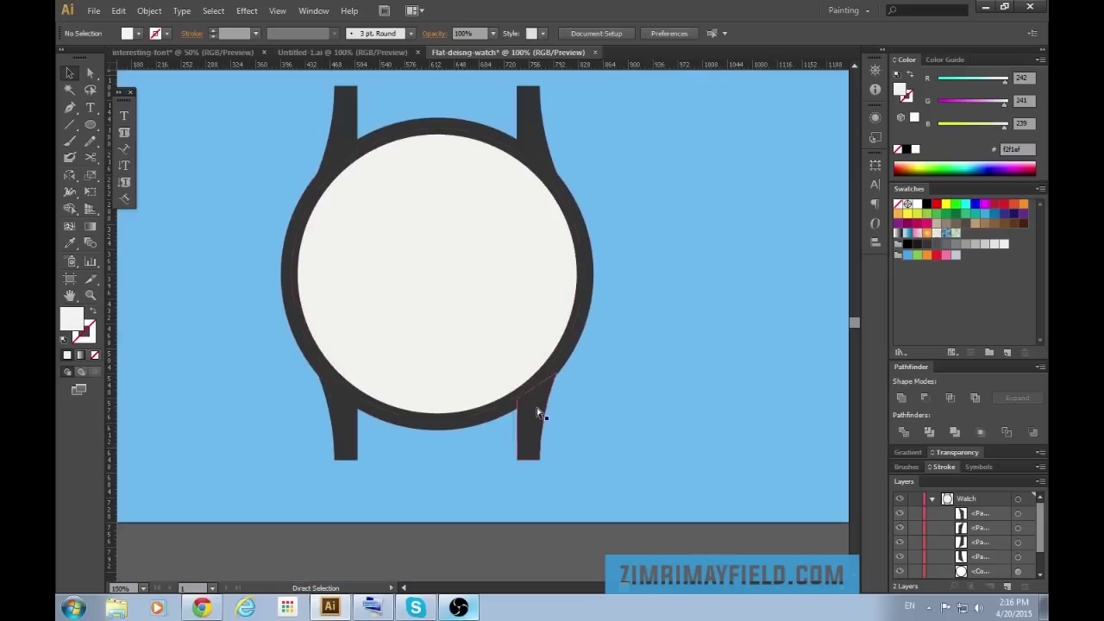
Draw a thin tick rectangle near the top of the face and give it the #333333 fill.
key(ctrl+plus)
scroll(454, 271, up, 2)
key(m)
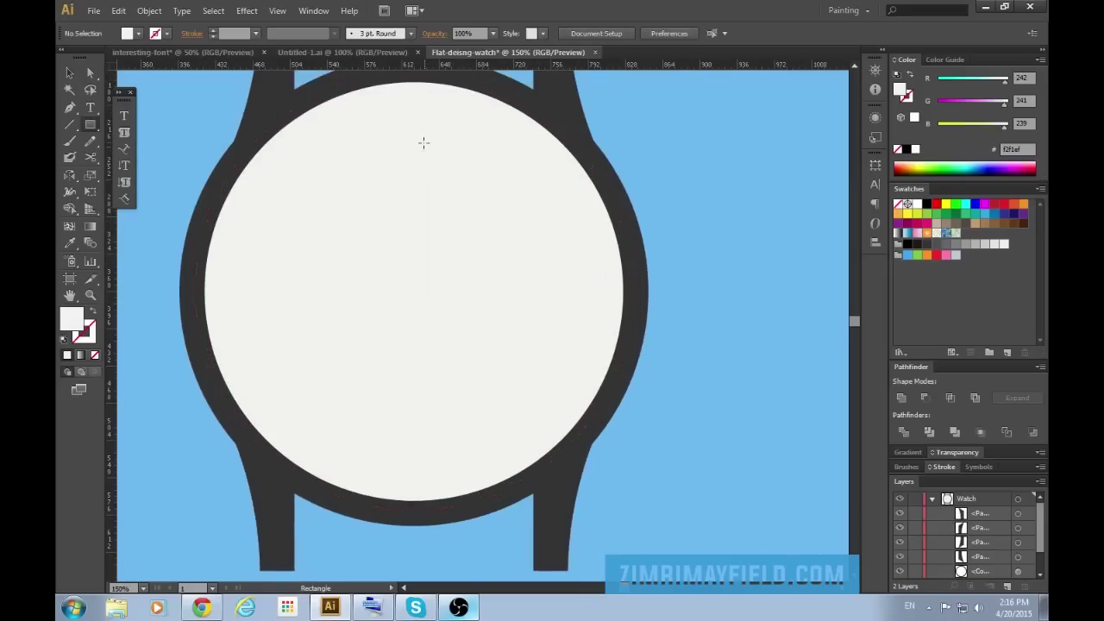
drag(407, 107, 418, 166)
key(v)
key(ctrl+minus)
key(ctrl+minus)
key(ctrl+minus)
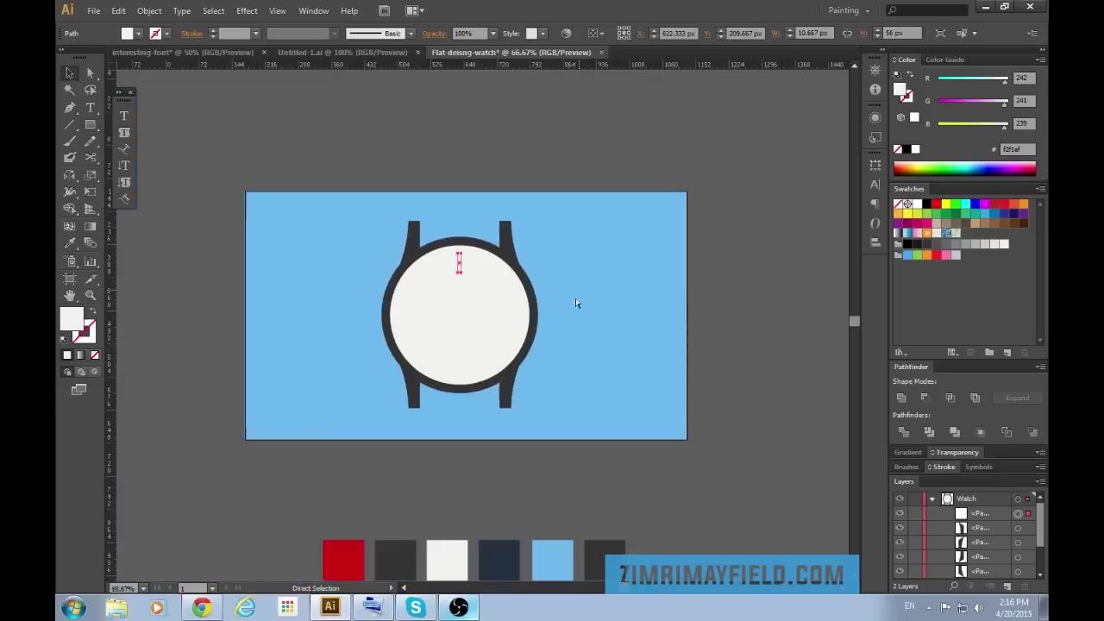
scroll(569, 310, down, 4)
key(i)
click(603, 394)
scroll(601, 428, up, 2)
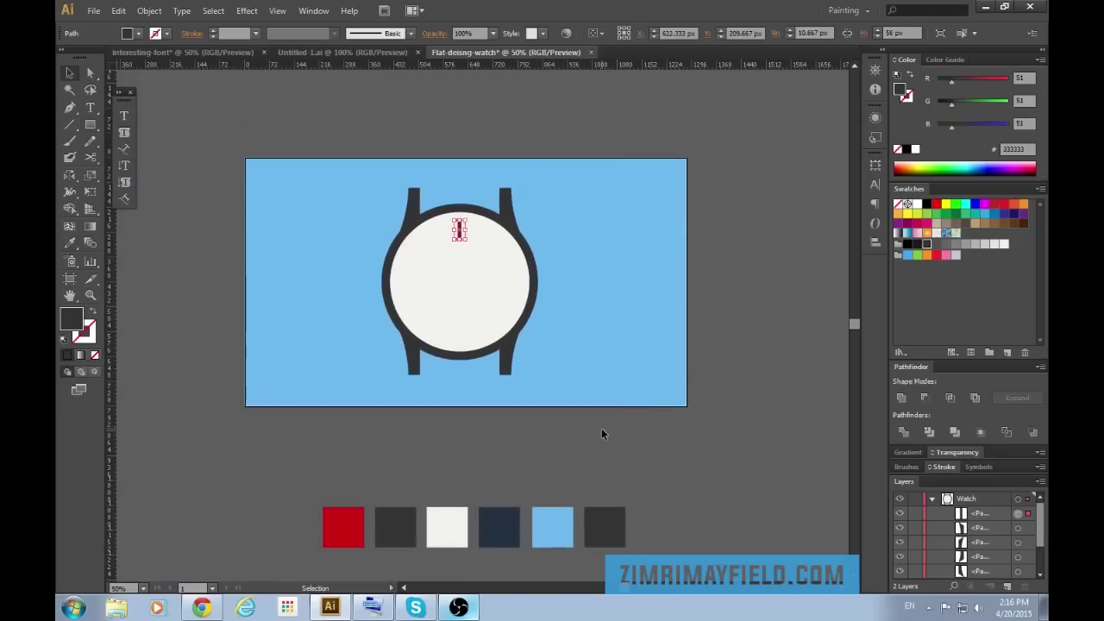
key(ctrl+shift+a)
Resize the tick to 46.667 px tall and 13.333 px wide.
key(a)
key(ctrl+plus)
key(v)
key(ctrl+plus)
key(ctrl+plus)
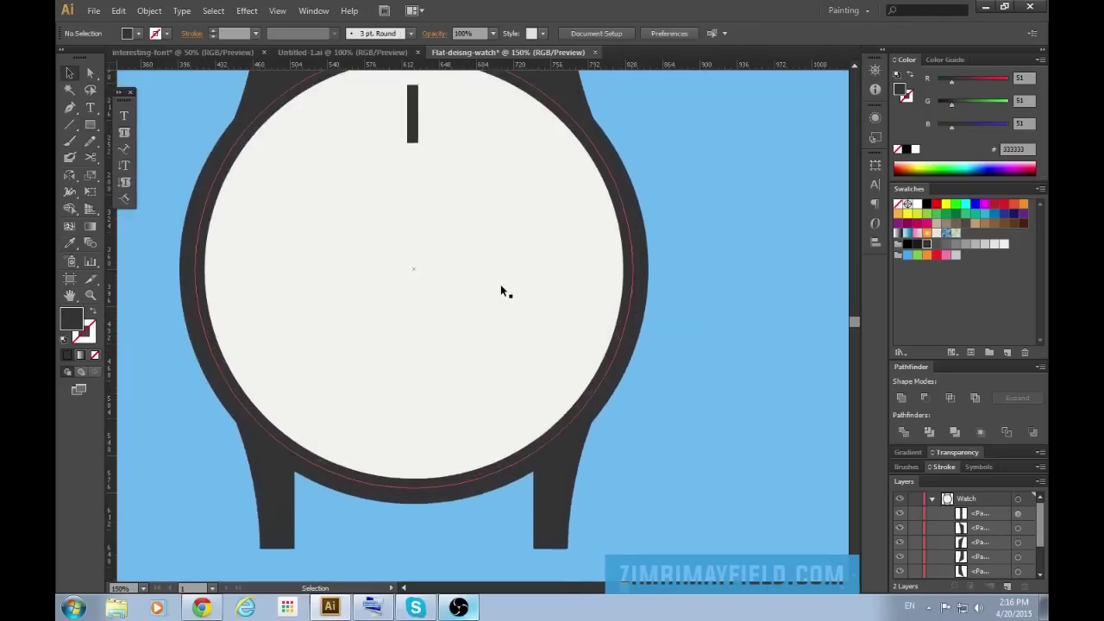
scroll(457, 241, up, 2)
click(415, 191)
drag(413, 210, 418, 176)
click(472, 216)
click(418, 178)
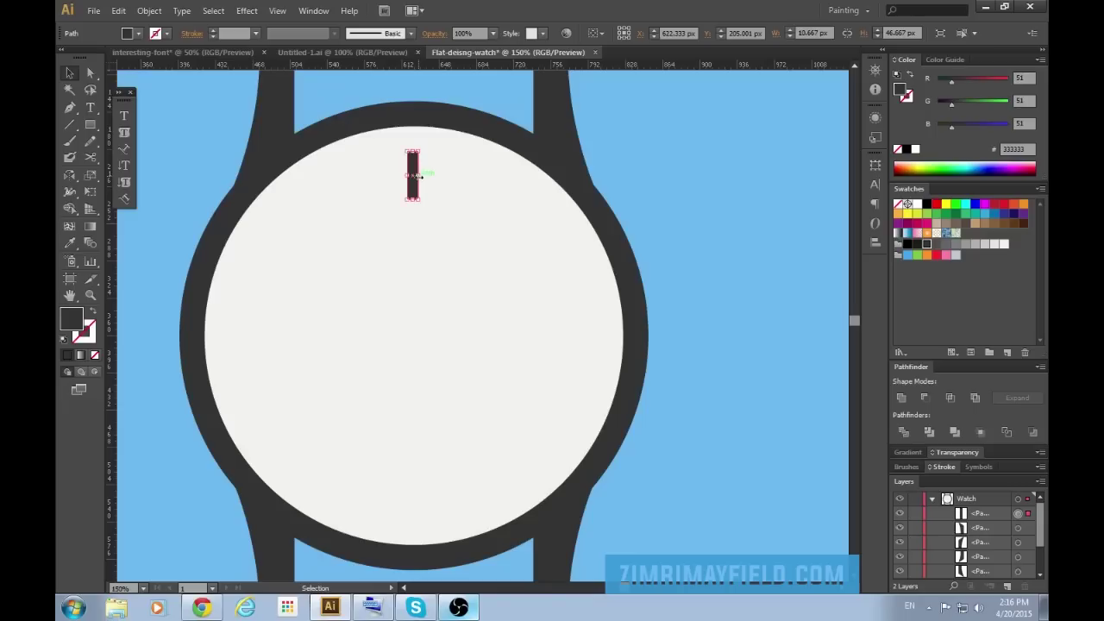
key(ctrl+equal)
key(ctrl+equal)
scroll(427, 243, up, 2)
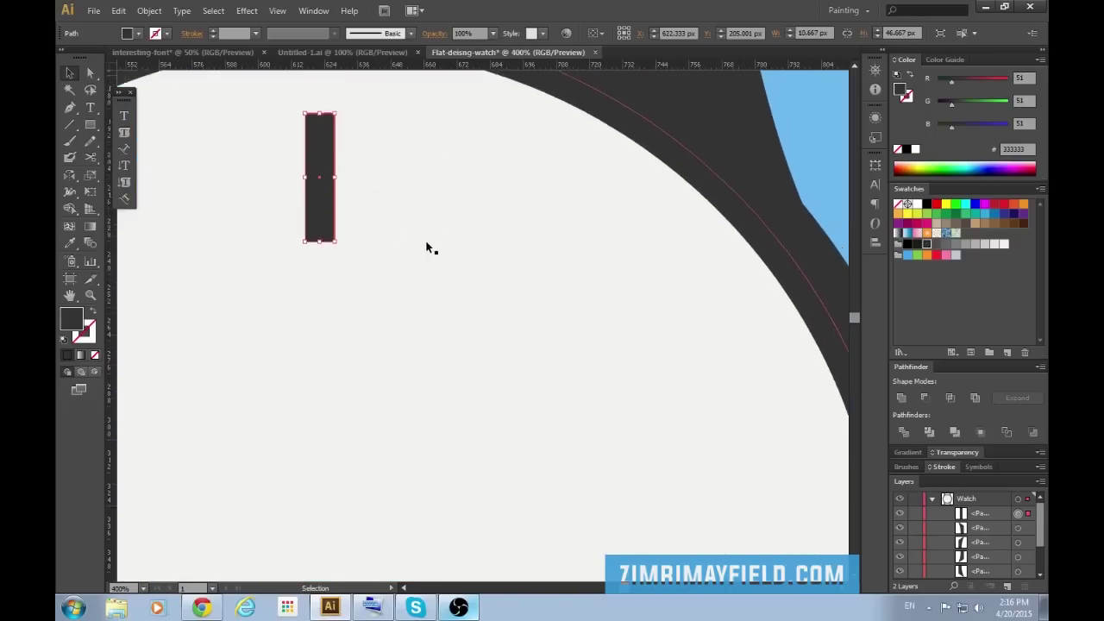
drag(337, 189, 340, 190)
Check the tick mark at several zoom levels and adjust its width from the side.
click(433, 251)
key(ctrl+minus)
key(ctrl+minus)
key(ctrl+minus)
key(ctrl+minus)
key(ctrl+minus)
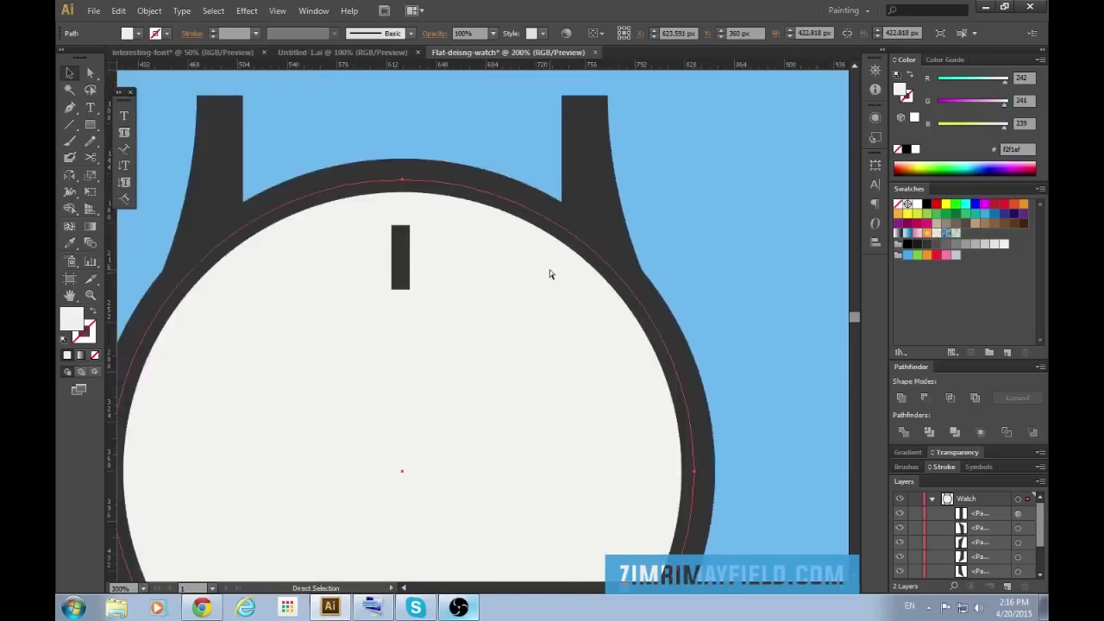
key(ctrl+equal)
key(ctrl+equal)
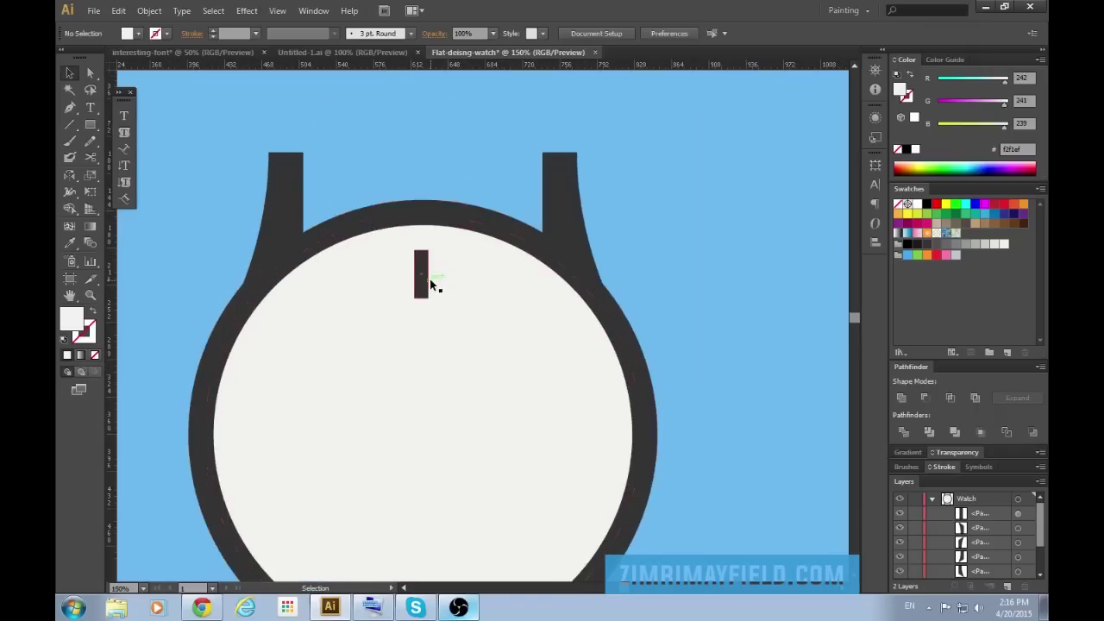
click(422, 281)
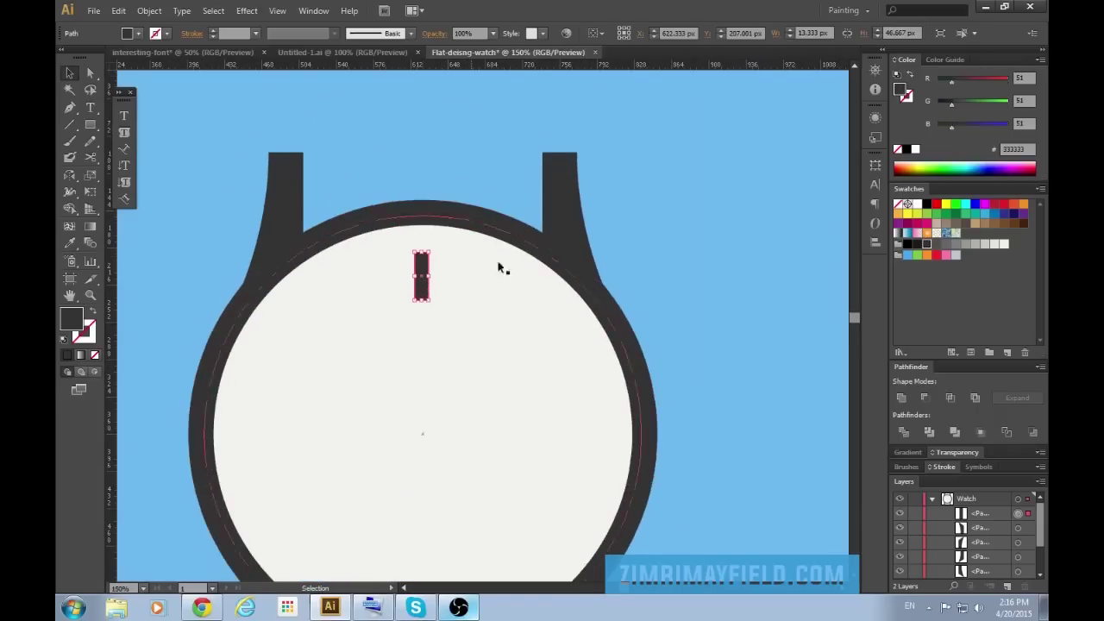
click(749, 204)
key(ctrl+minus)
key(ctrl+minus)
key(ctrl+minus)
key(ctrl+equal)
key(ctrl+equal)
key(ctrl+equal)
key(ctrl+equal)
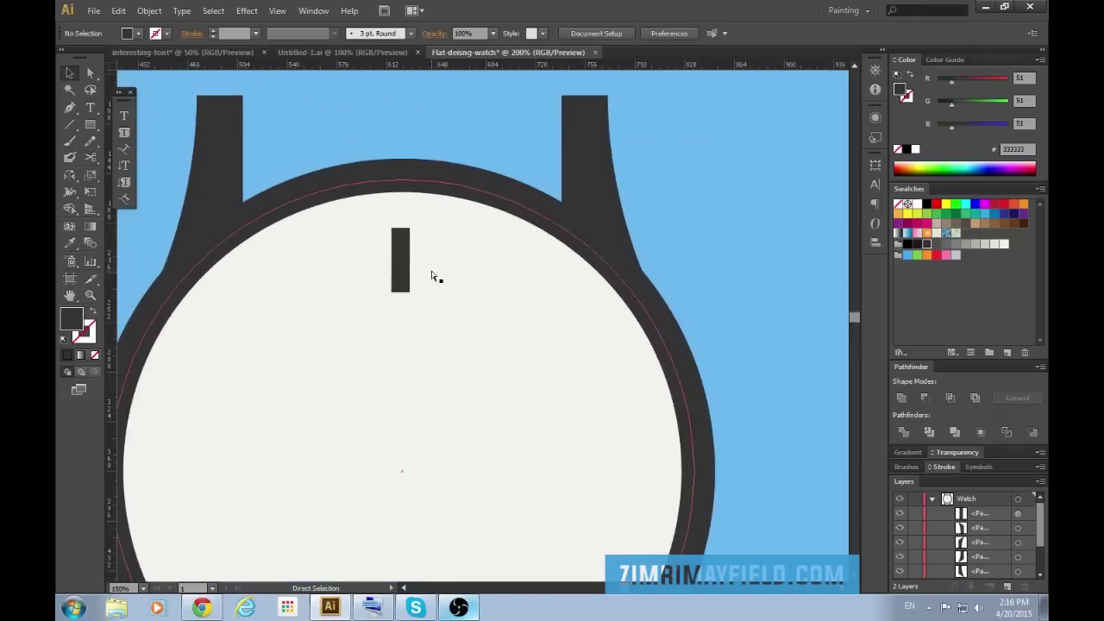
click(399, 264)
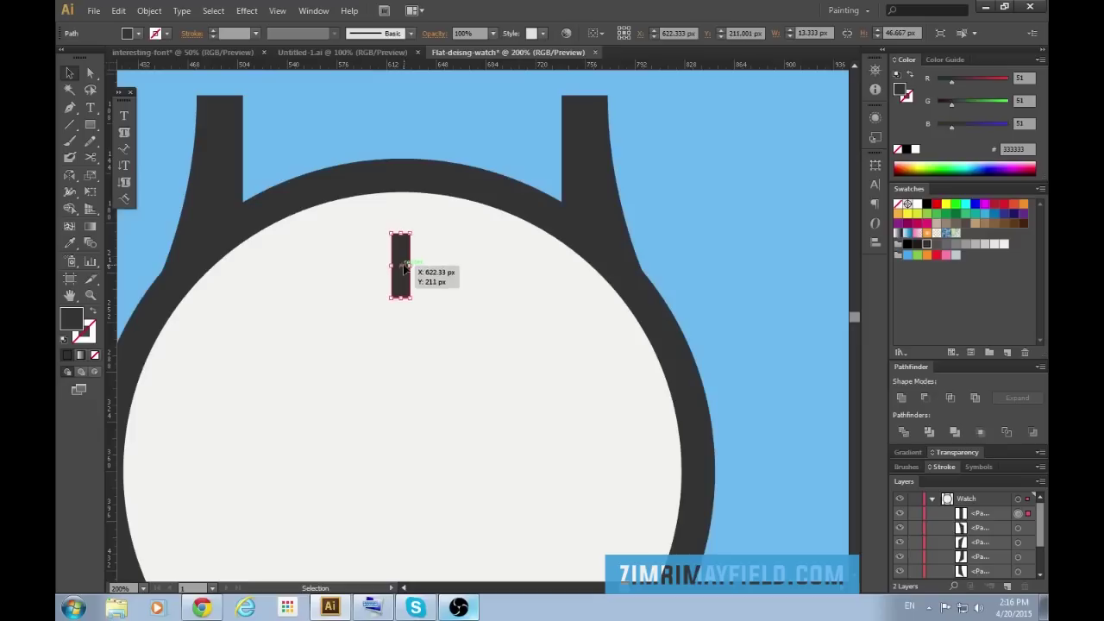
click(731, 187)
key(ctrl+minus)
key(ctrl+minus)
key(ctrl+minus)
key(ctrl+minus)
key(ctrl+equal)
key(ctrl+equal)
key(ctrl+equal)
key(ctrl+equal)
key(ctrl+equal)
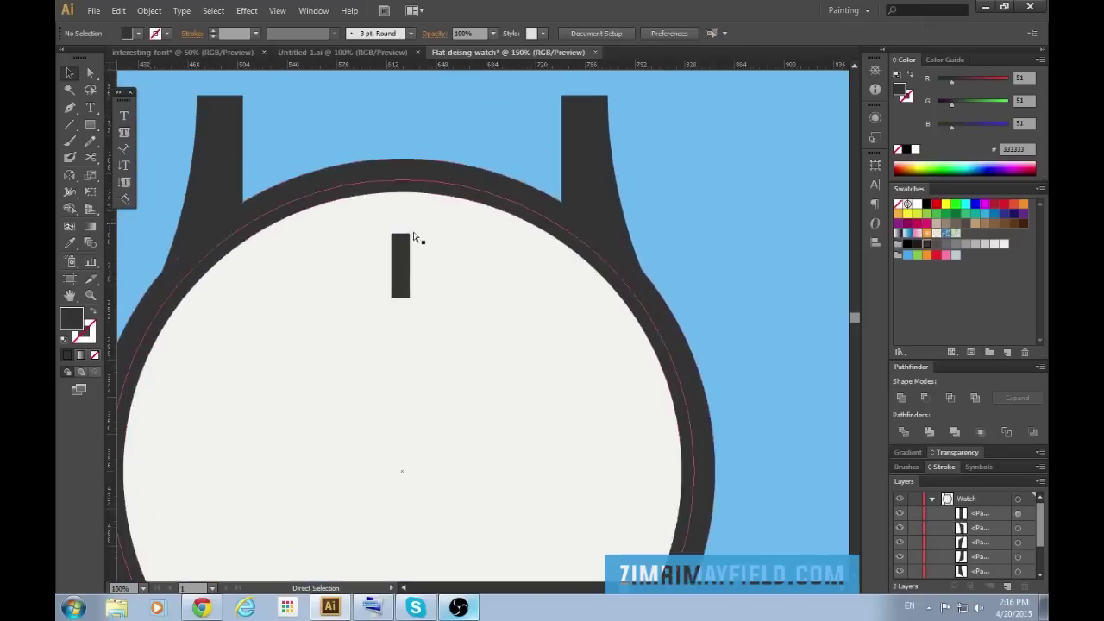
click(374, 263)
drag(376, 240, 371, 238)
Leave the 12 o'clock tick mark selected, ready for copying.
click(483, 299)
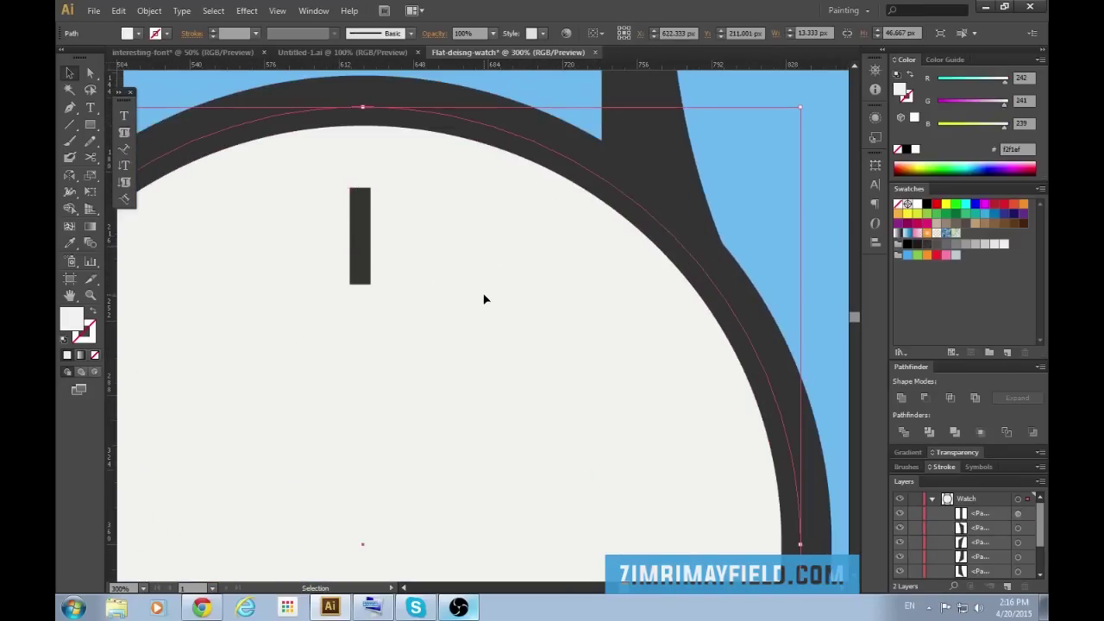
key(ctrl+minus)
key(ctrl+minus)
key(ctrl+minus)
key(ctrl+minus)
click(636, 186)
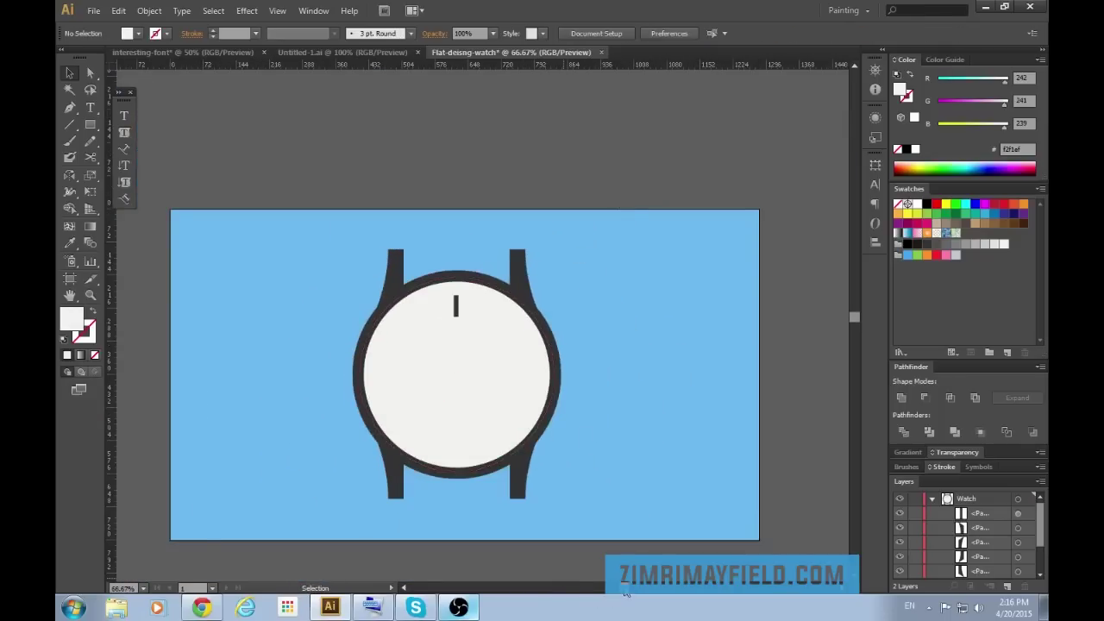
key(ctrl+plus)
key(ctrl+plus)
click(504, 278)
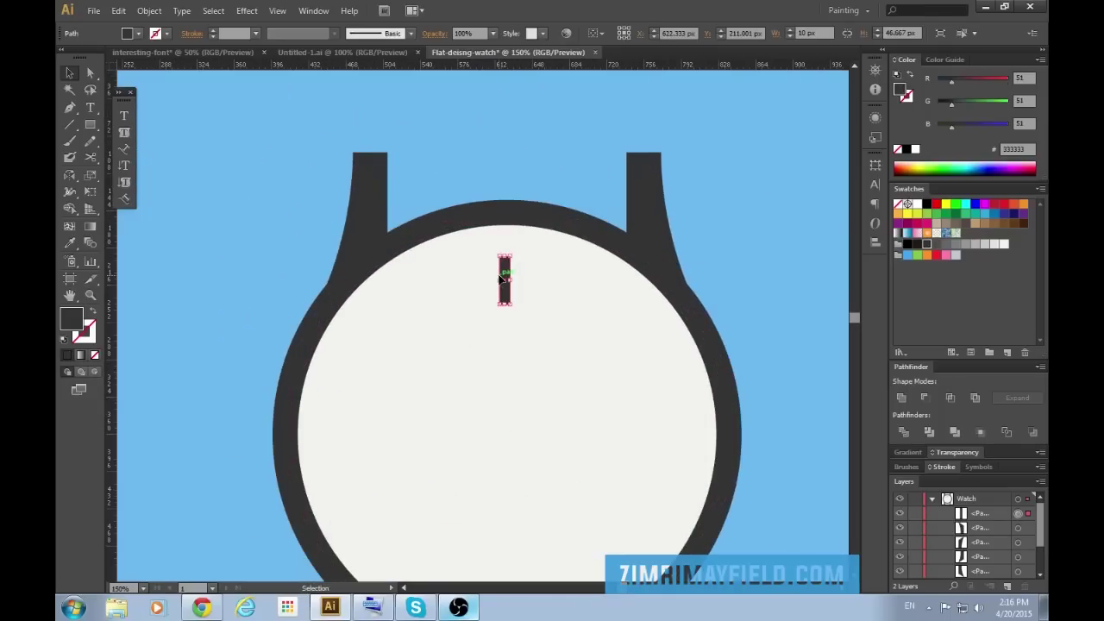
click(810, 237)
scroll(814, 316, down, 4)
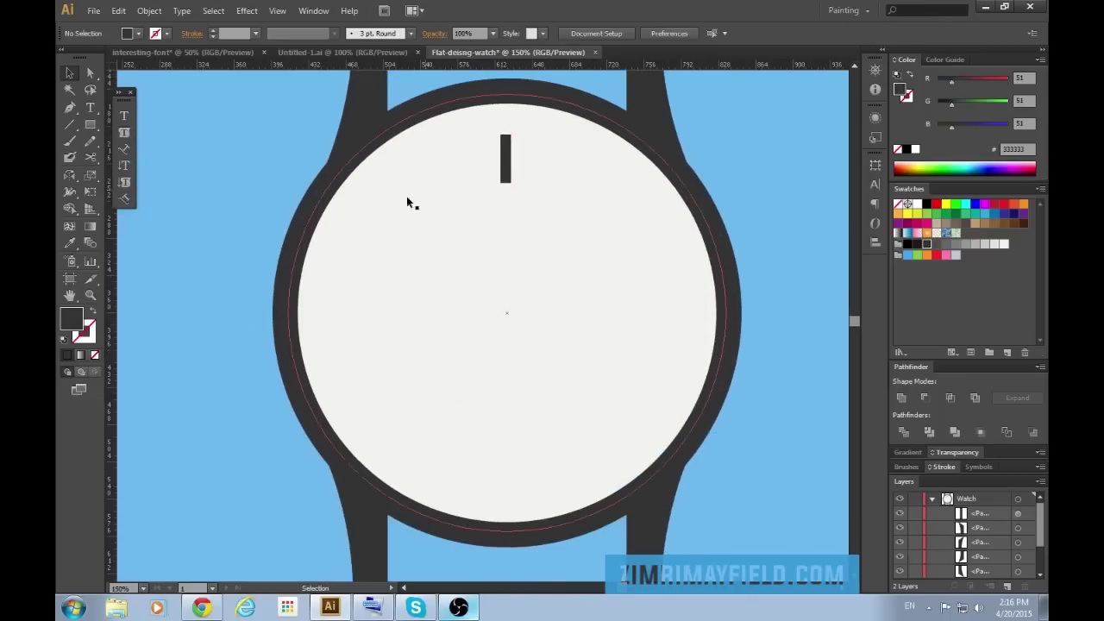
click(506, 164)
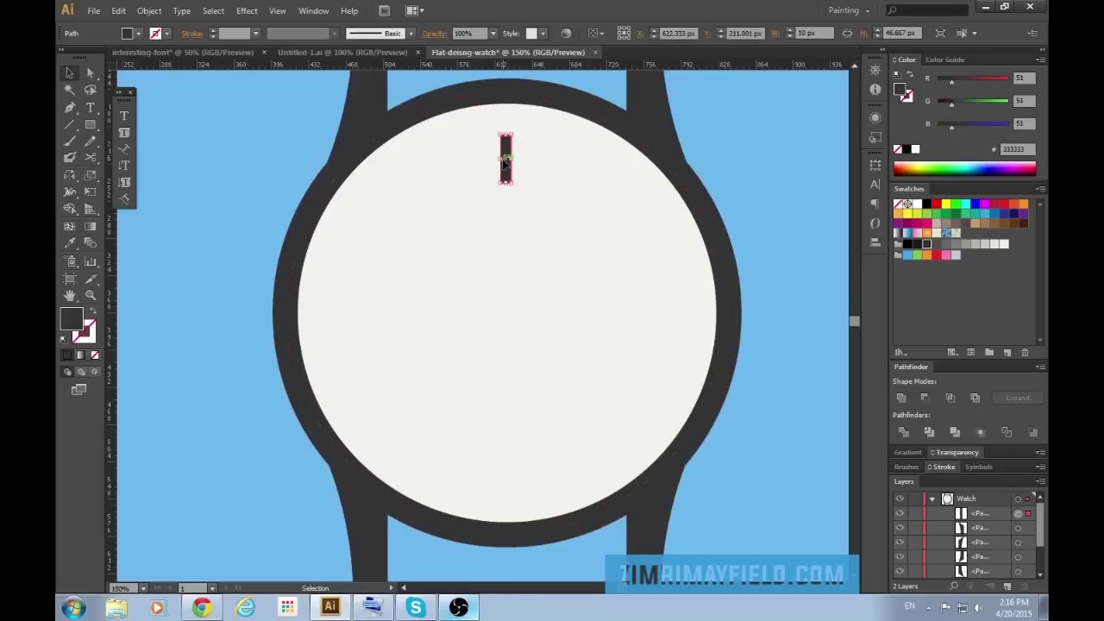
Rotate a 45° copy of the tick about the face centre and repeat it to make eight ticks.
key(r)
alt+click(507, 322)
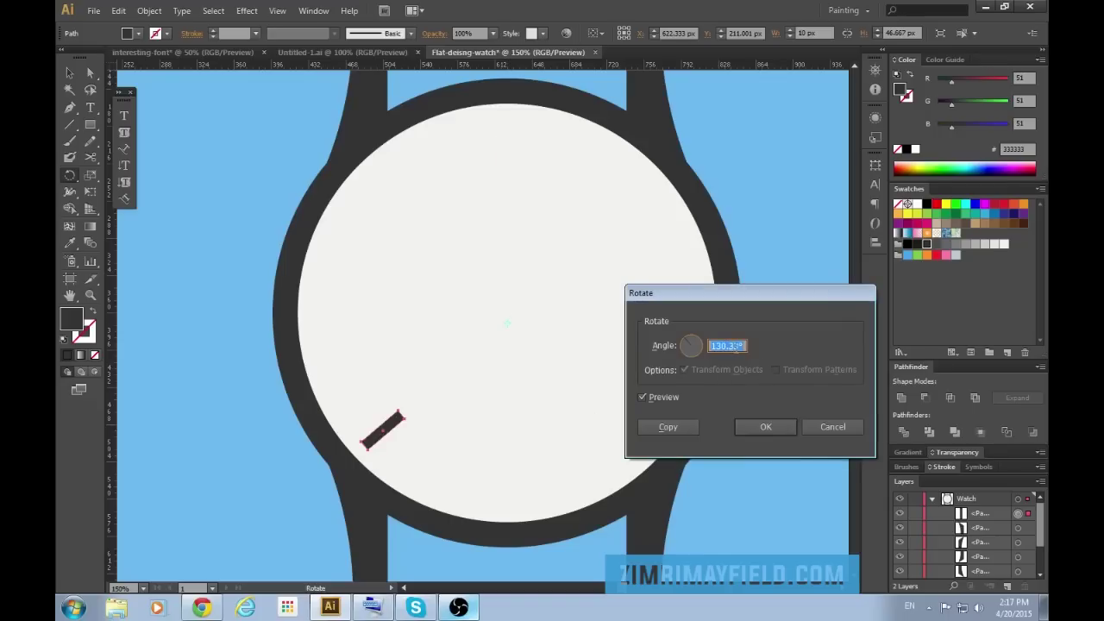
text(3)
click(640, 398)
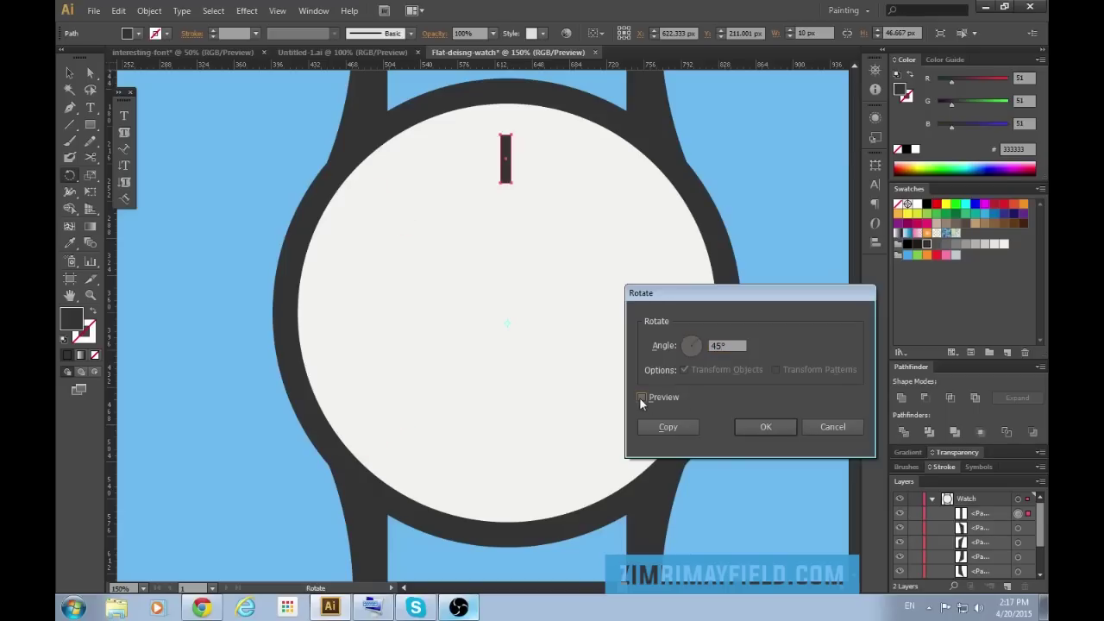
click(639, 396)
click(639, 397)
click(639, 397)
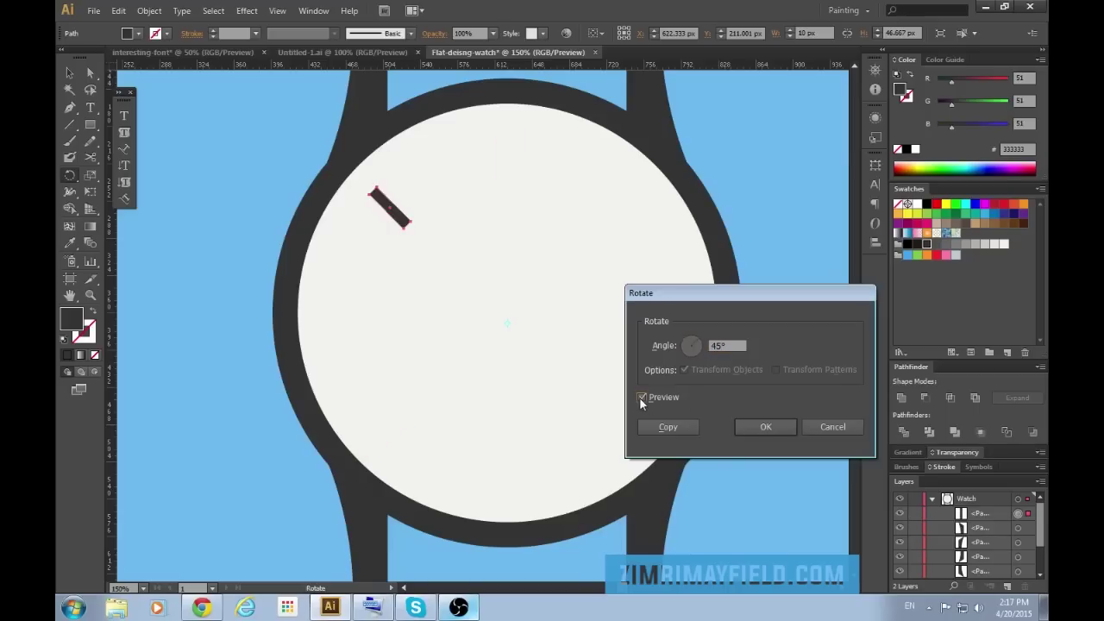
click(639, 396)
click(639, 396)
click(668, 426)
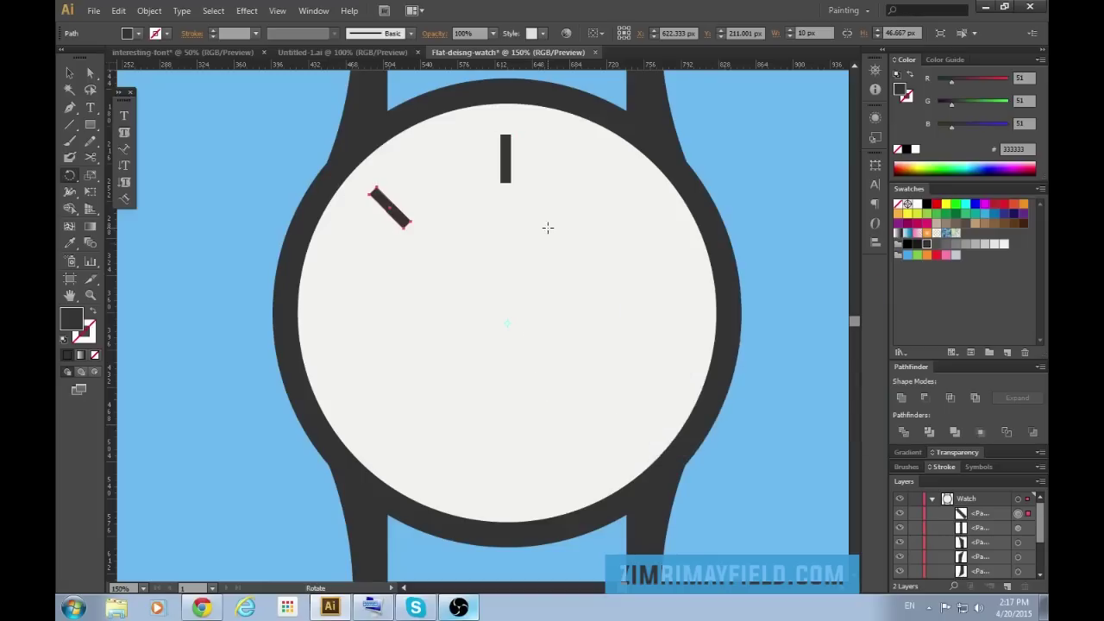
key(v)
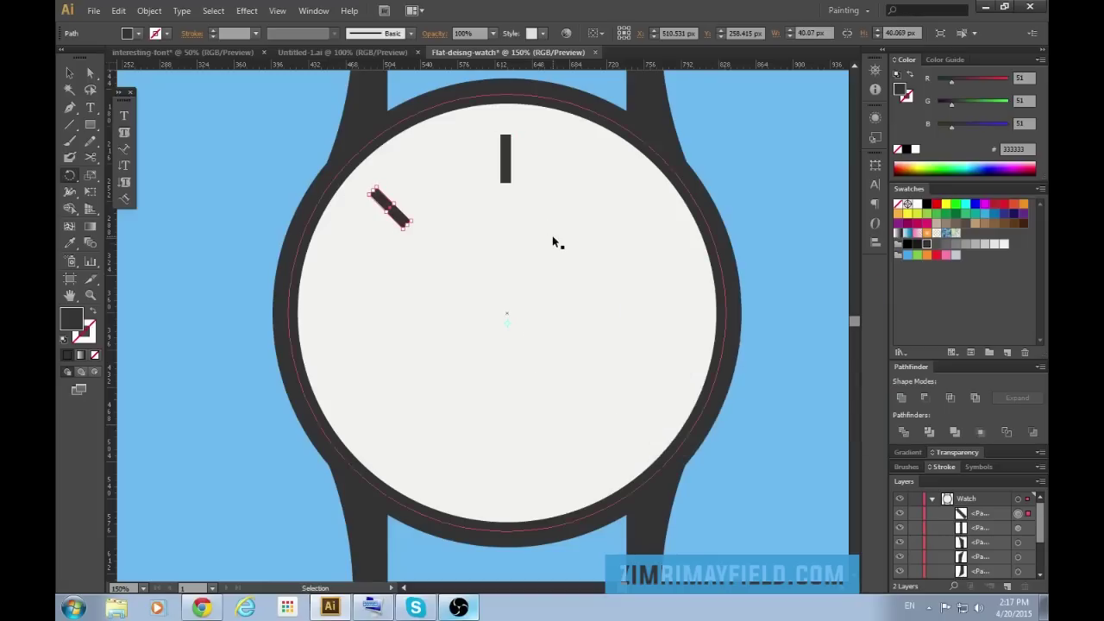
key(ctrl+d)
key(ctrl+d)
key(ctrl+d)
key(ctrl+d)
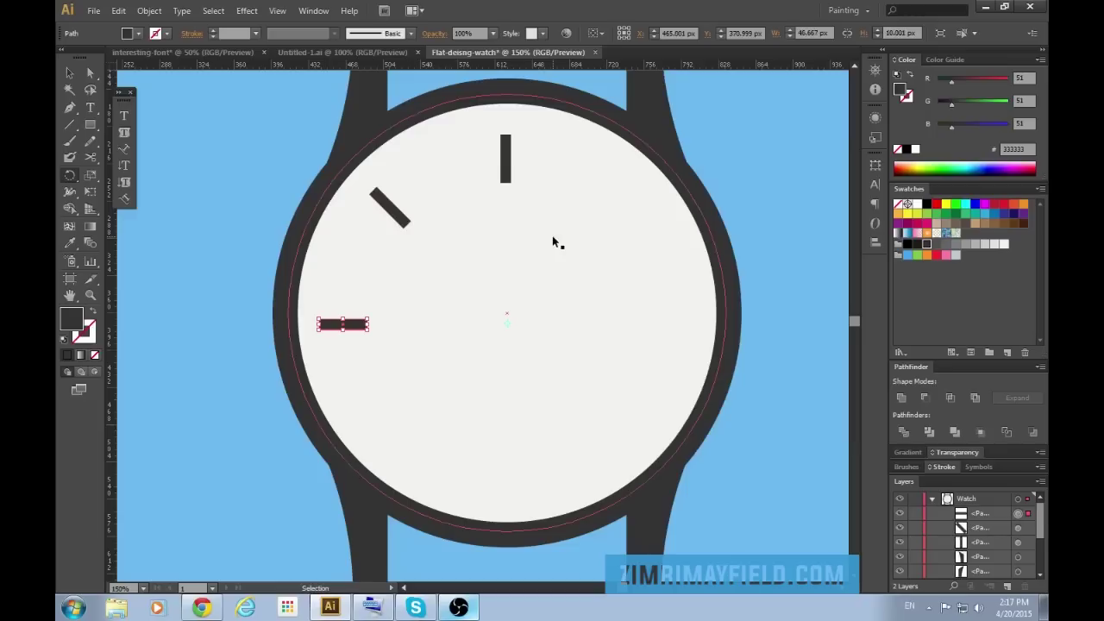
key(ctrl+d)
key(ctrl+d)
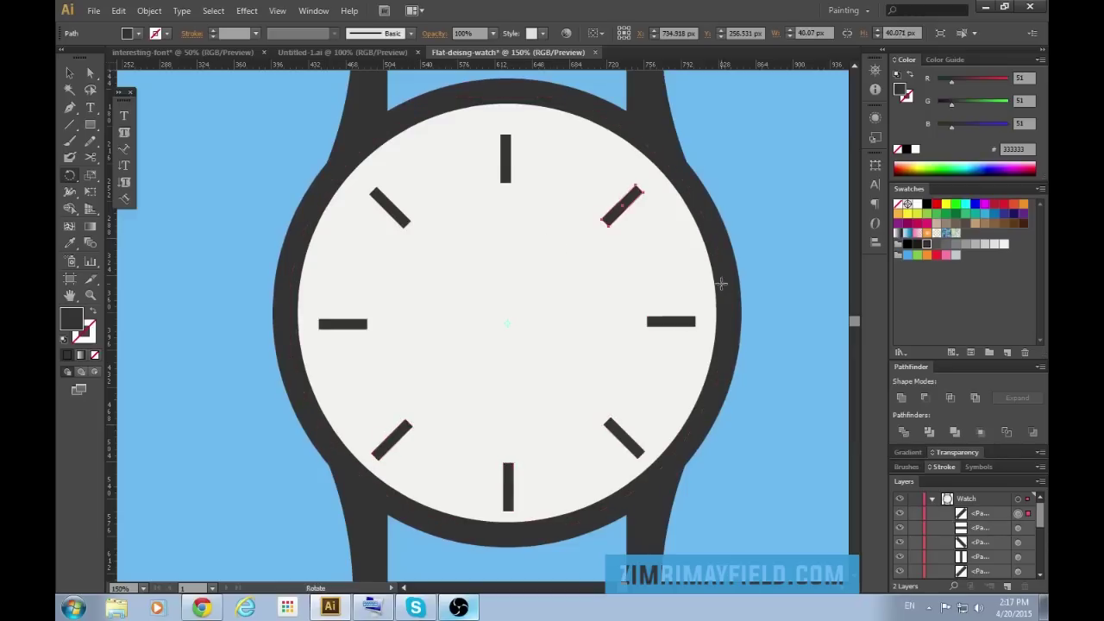
Select all eight hour ticks around the dial.
click(781, 276)
click(511, 485)
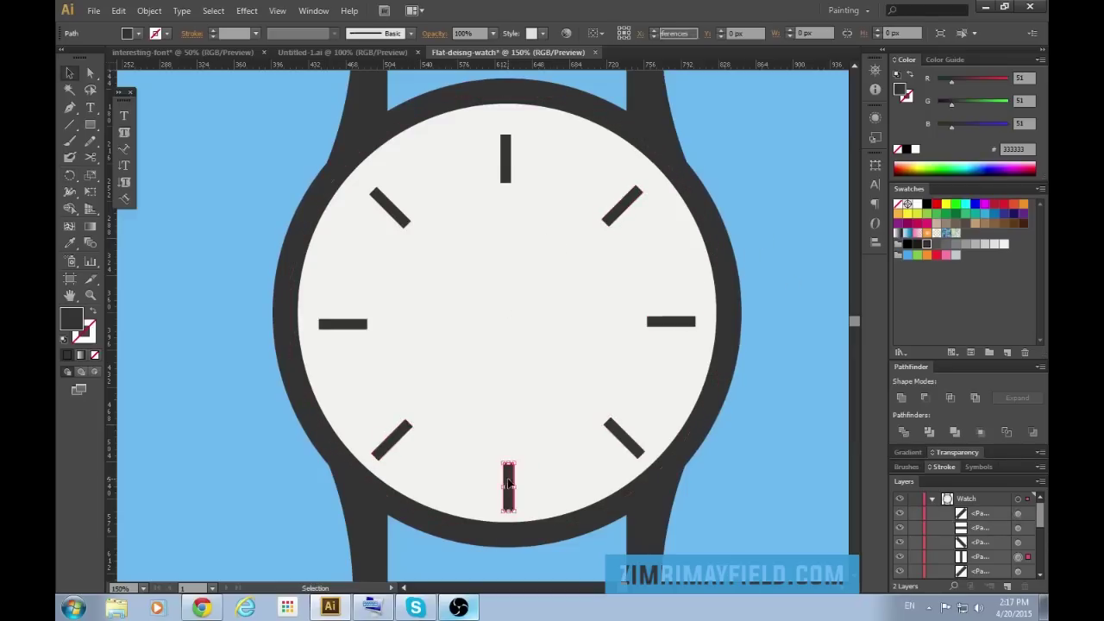
shift+click(394, 438)
shift+click(345, 325)
shift+click(394, 220)
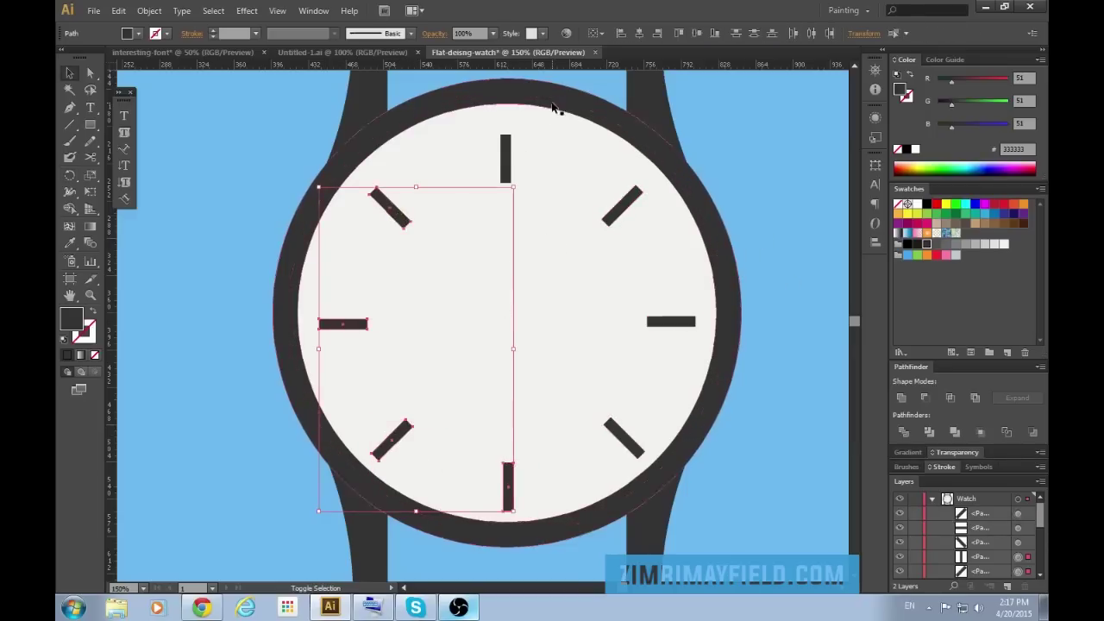
shift+click(506, 158)
shift+click(622, 209)
shift+click(678, 321)
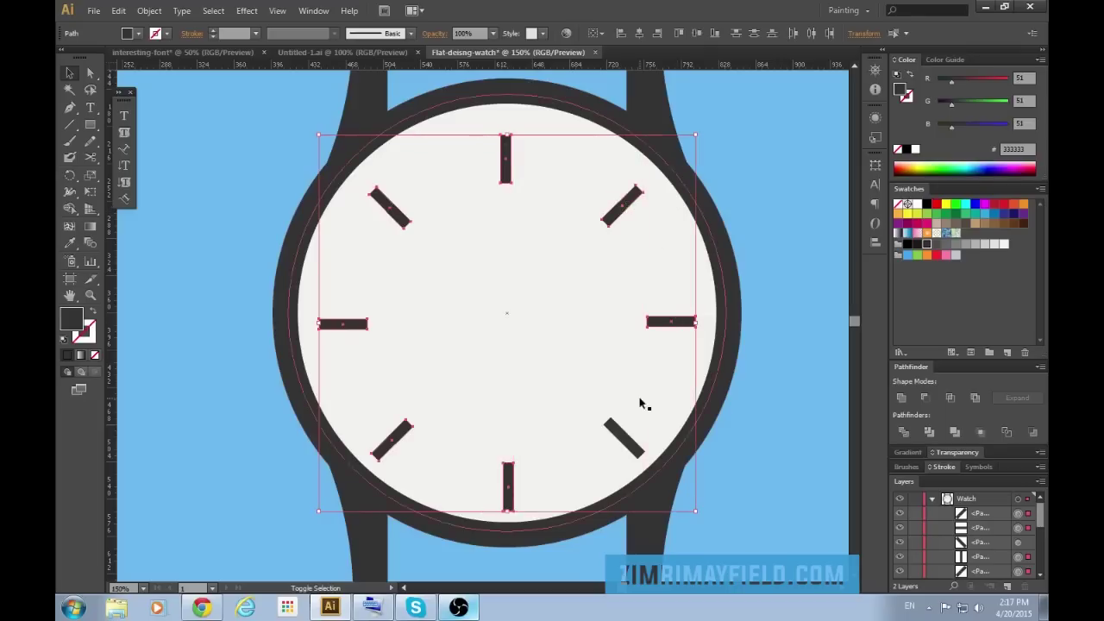
shift+click(628, 438)
Nudge the ticks with the arrow keys until centred on the dial, then deselect.
key(Up)
key(Up)
key(Up)
key(Right)
key(Right)
key(Right)
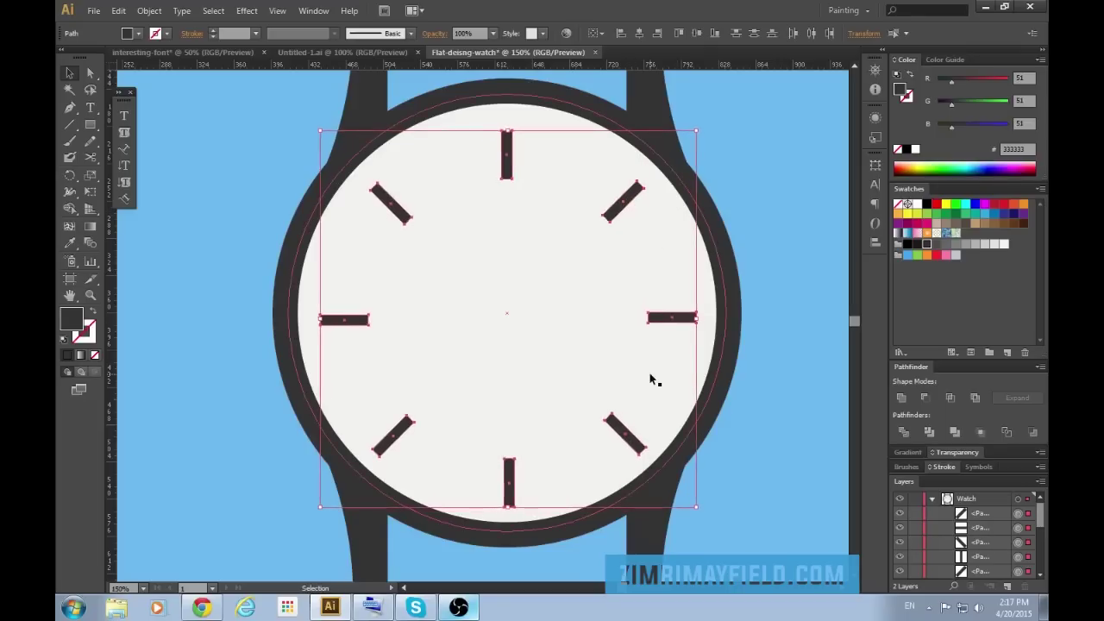
key(Up)
key(Up)
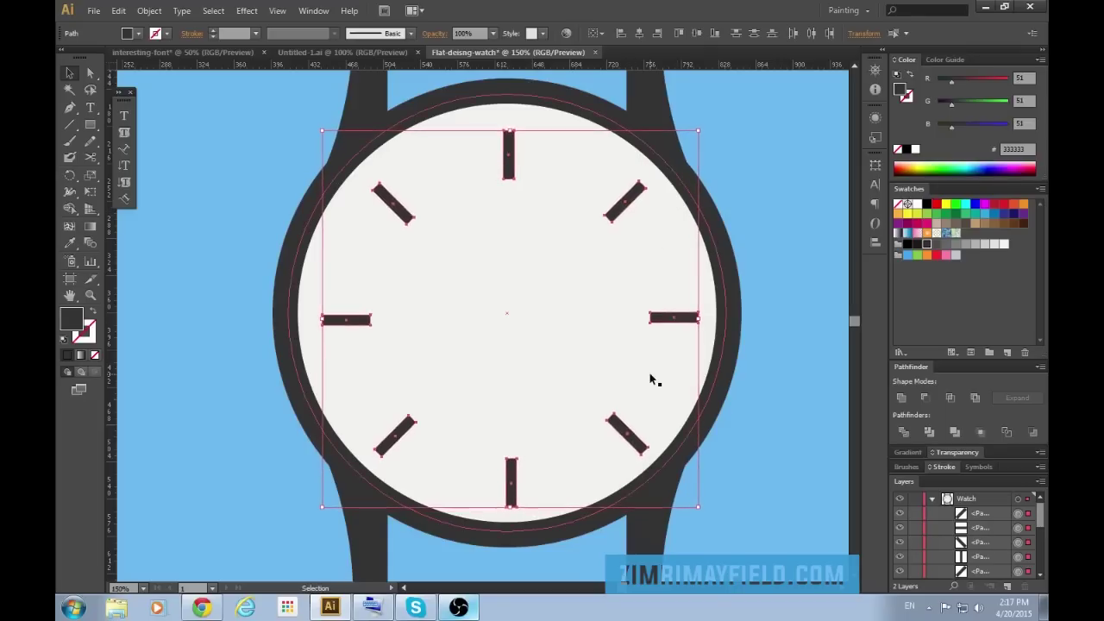
key(Left)
key(Right)
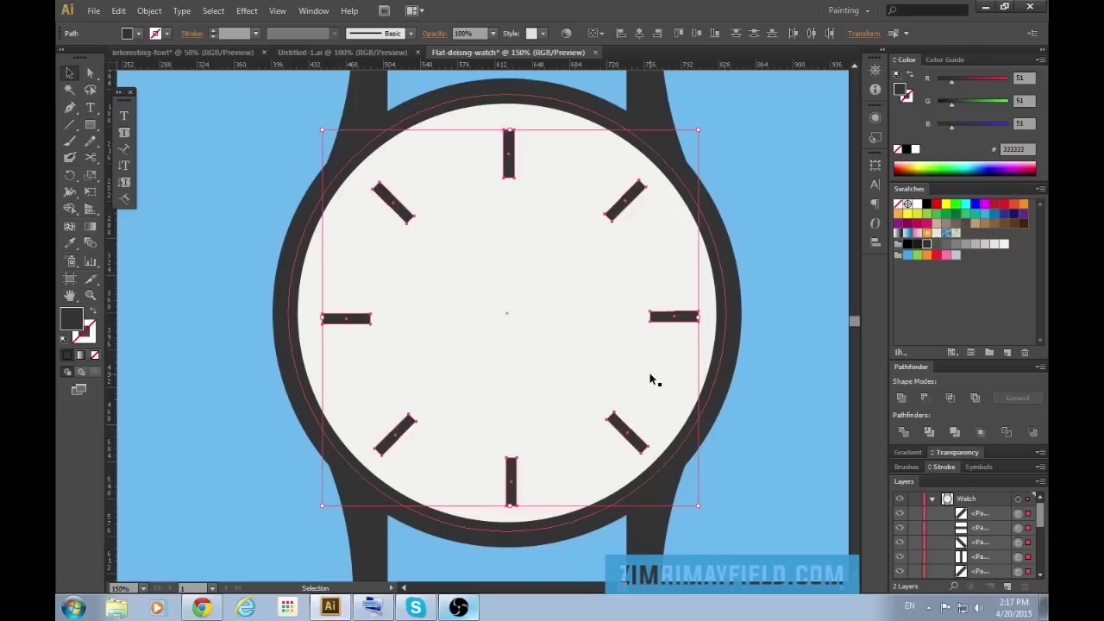
key(Up)
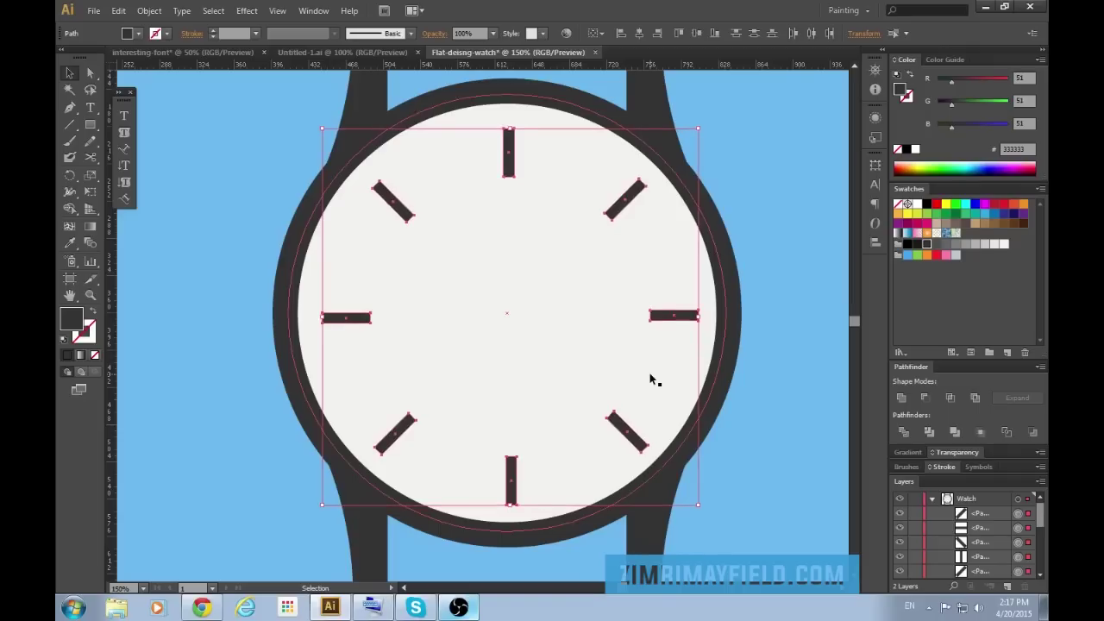
click(798, 454)
Draw a small circle at the centre of the dial.
scroll(799, 460, down, 1)
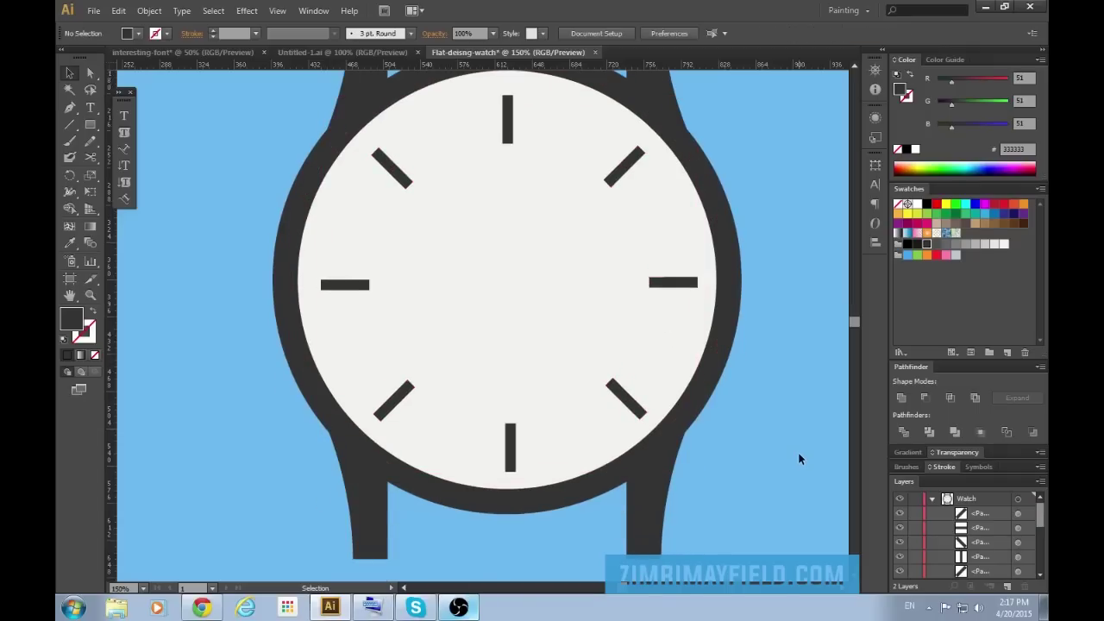
key(ctrl+0)
key(ctrl+minus)
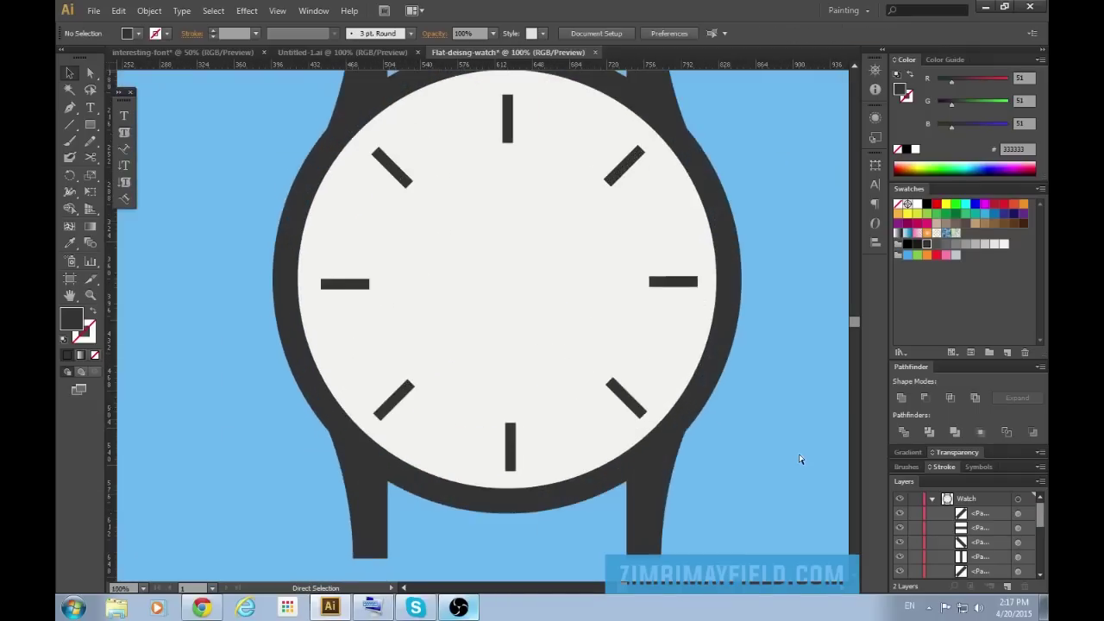
key(v)
scroll(692, 456, up, 1)
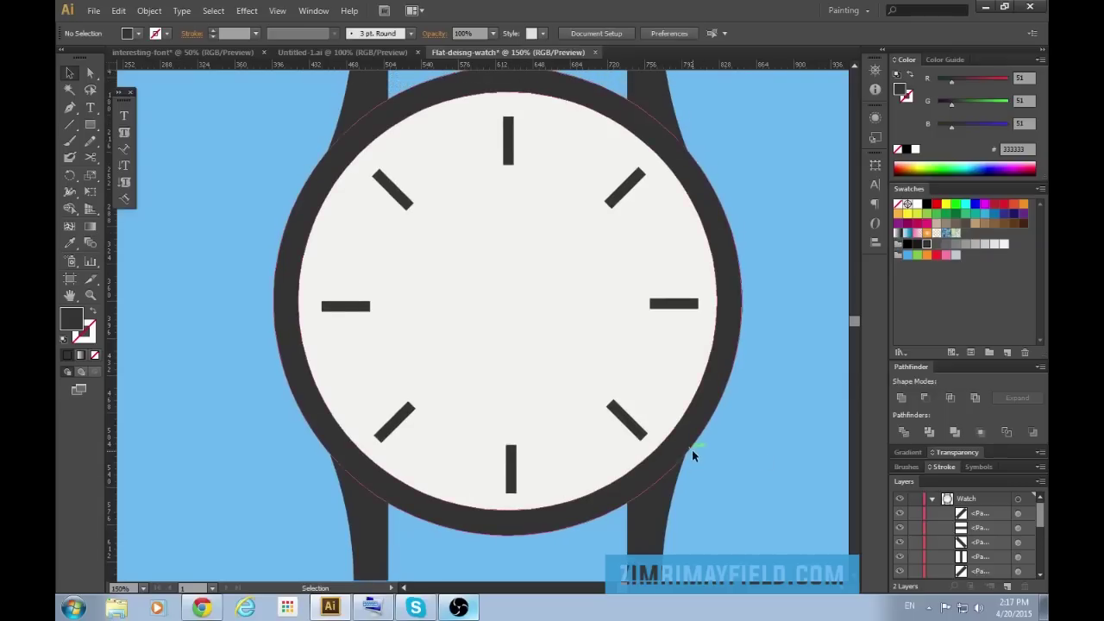
key(l)
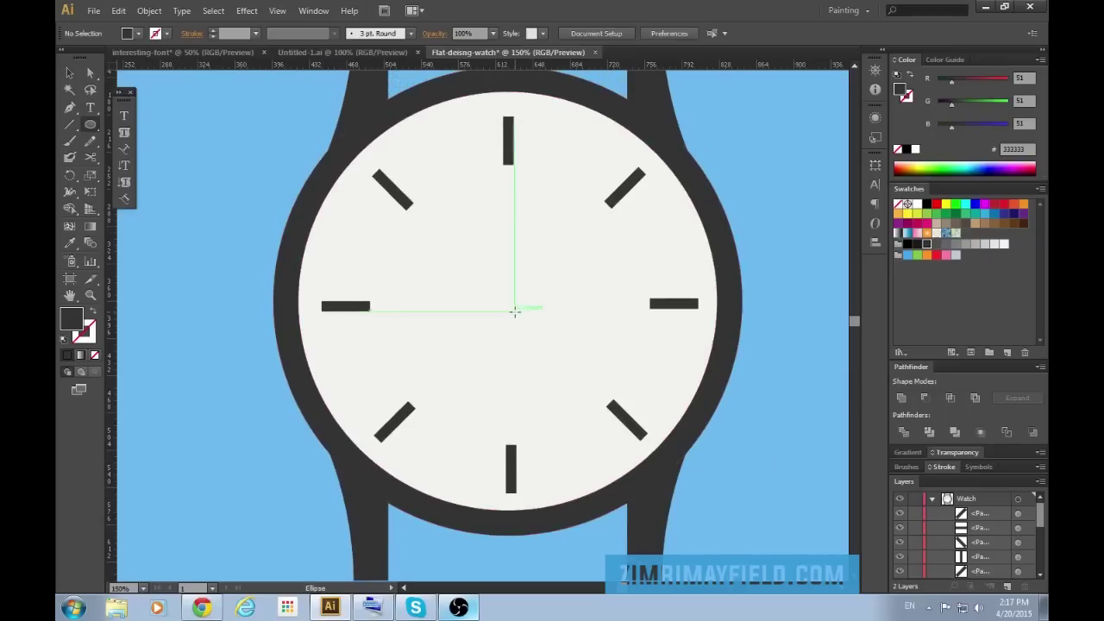
drag(512, 309, 522, 321)
key(a)
click(756, 396)
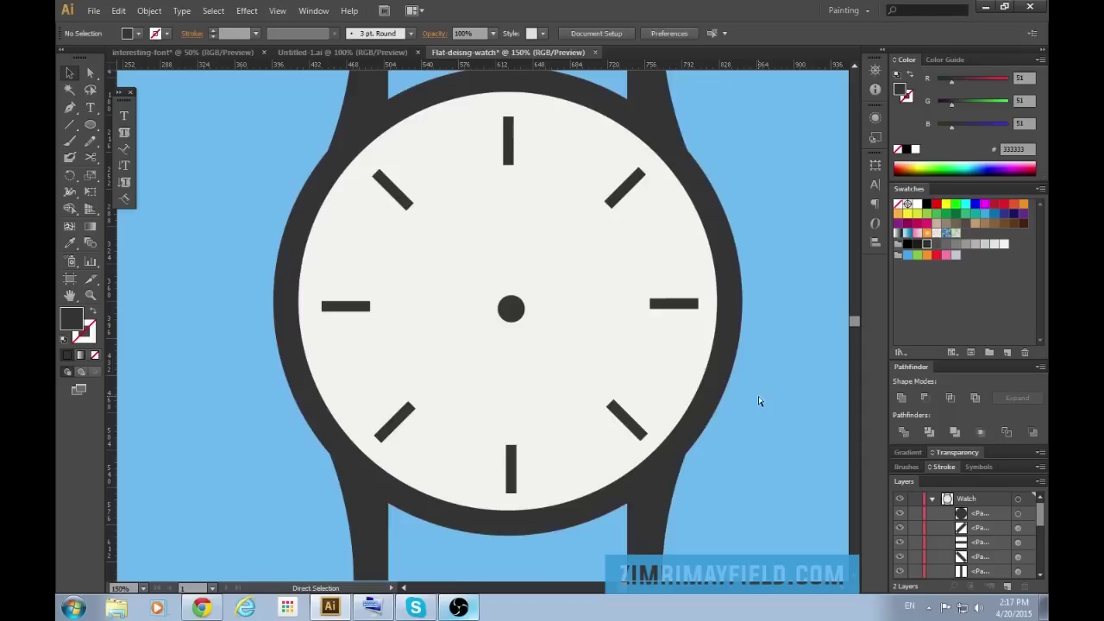
Shrink the centre circle about its own centre.
key(ctrl+plus)
key(ctrl+minus)
key(ctrl+plus)
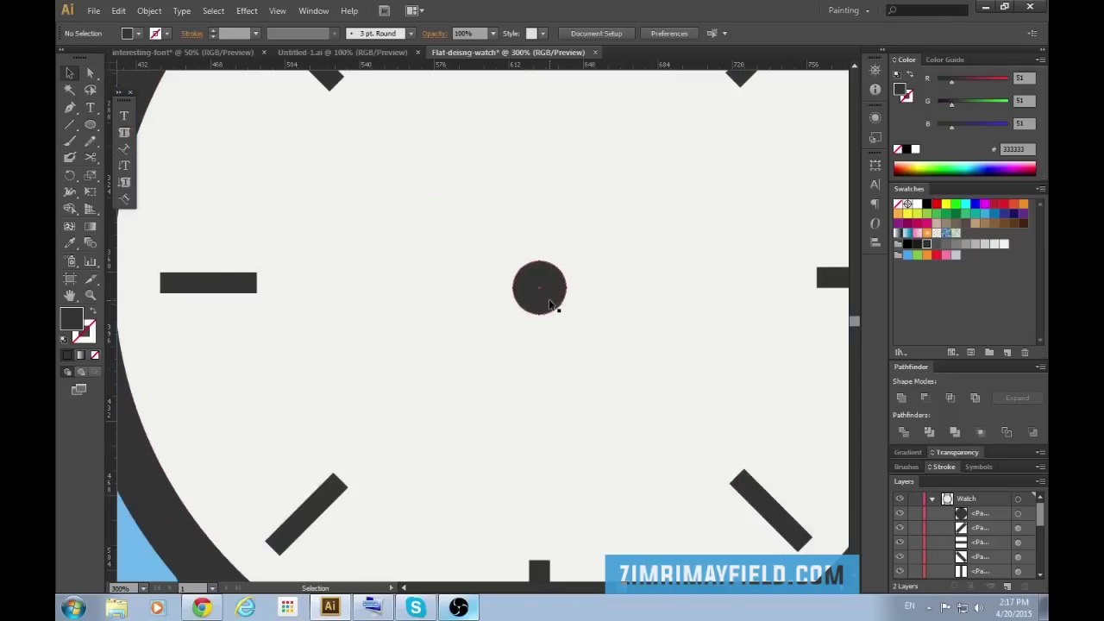
click(554, 303)
drag(566, 260, 560, 267)
click(640, 344)
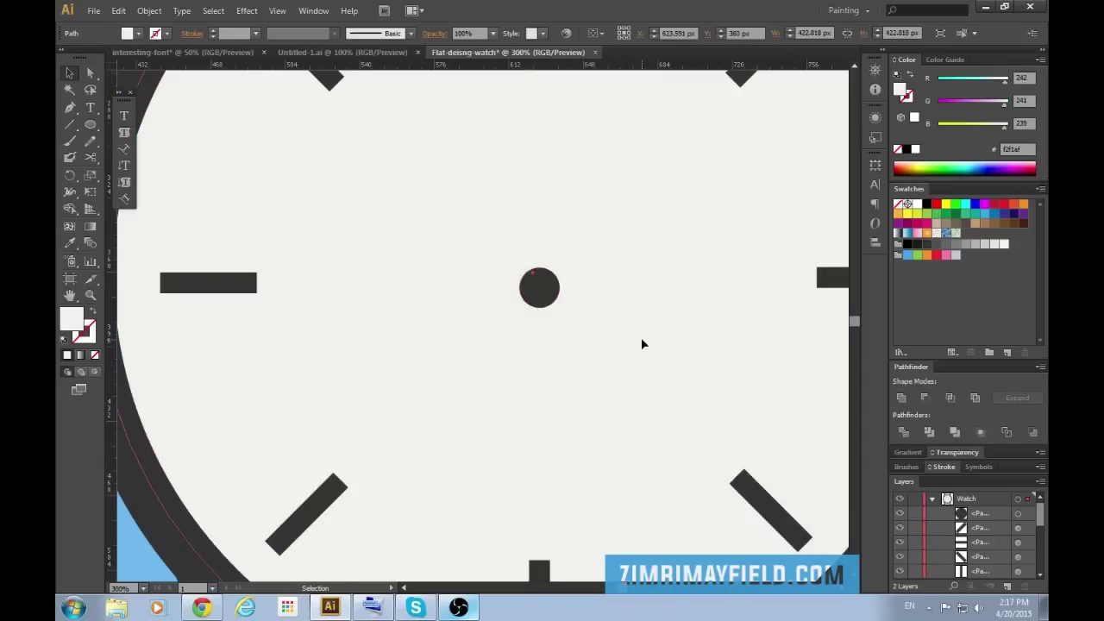
Enlarge the centre circle evenly to about 23.34 px.
key(ctrl+minus)
key(ctrl+minus)
key(ctrl+minus)
key(ctrl+minus)
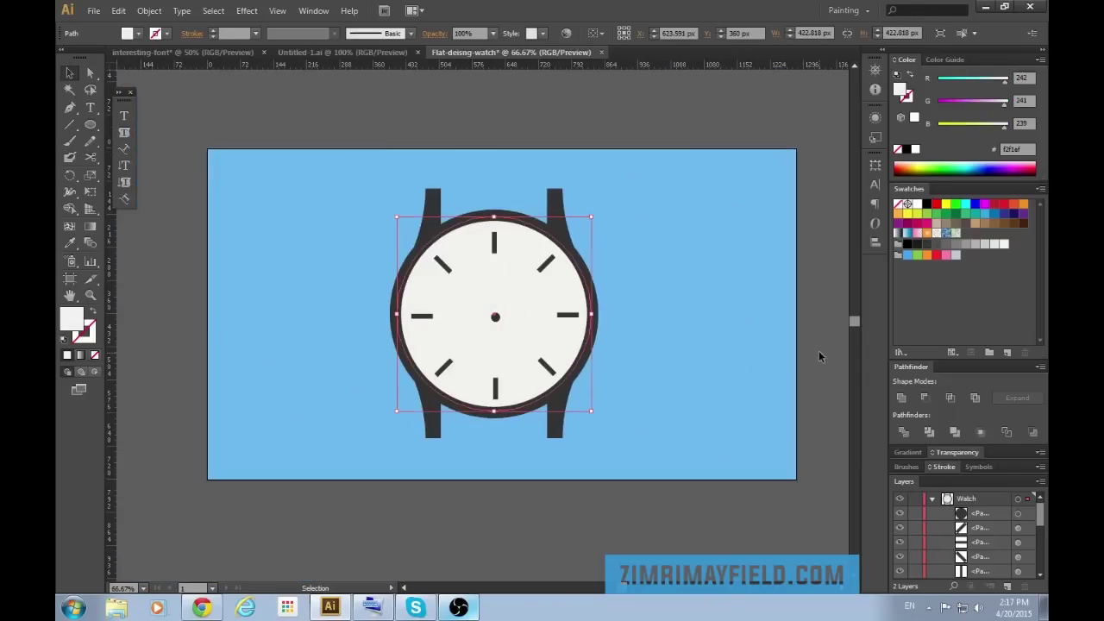
key(v)
click(822, 357)
key(ctrl+plus)
key(ctrl+plus)
key(ctrl+plus)
key(ctrl+plus)
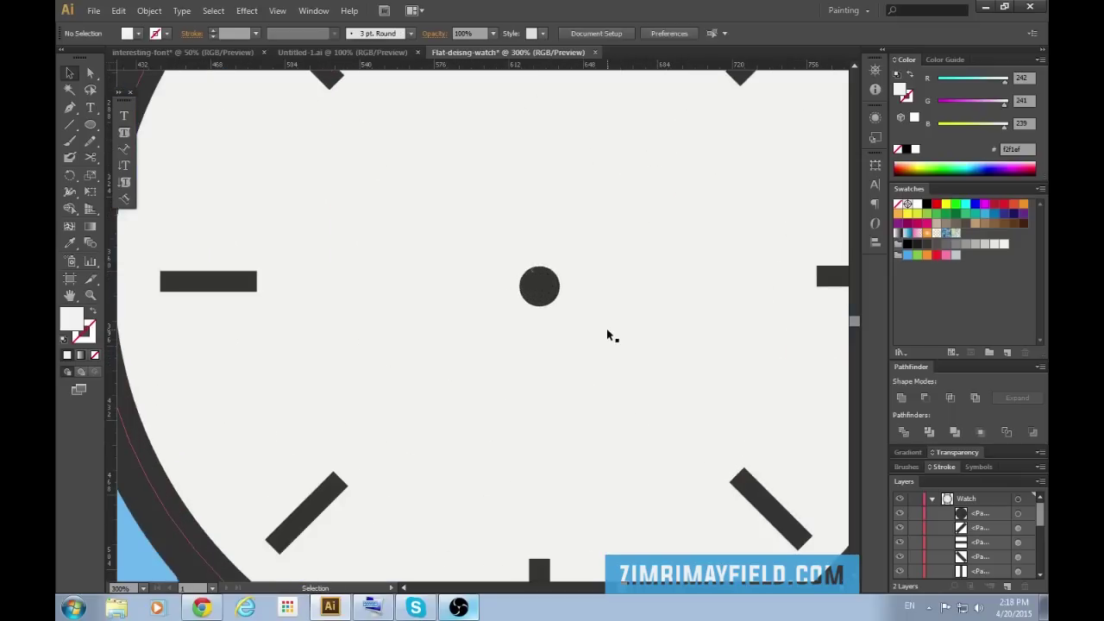
scroll(569, 319, up, 1)
click(554, 311)
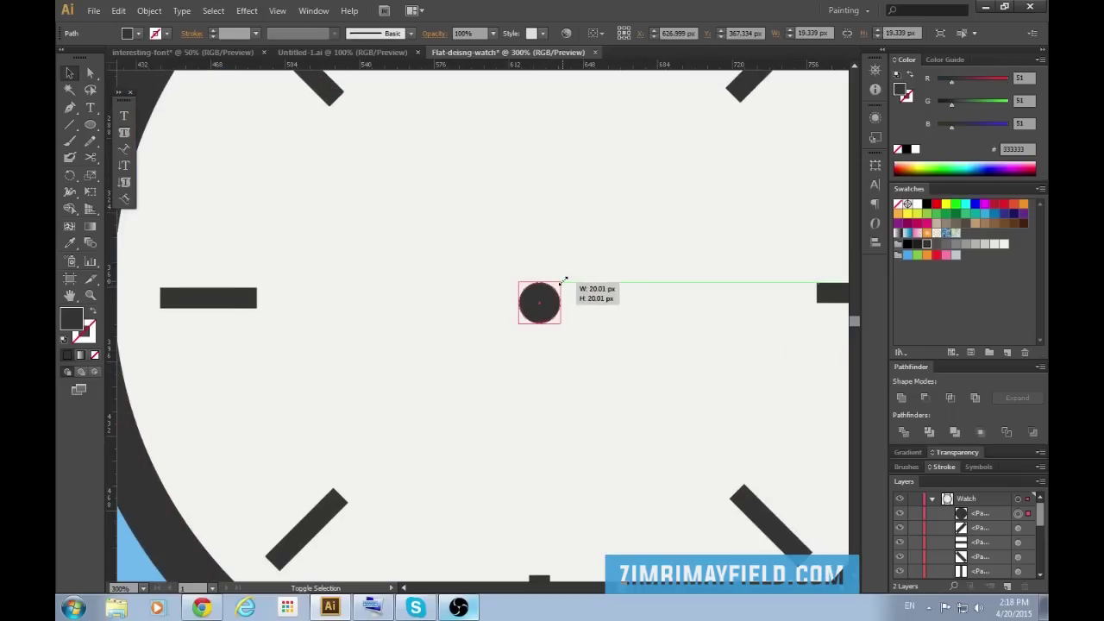
click(582, 351)
click(539, 302)
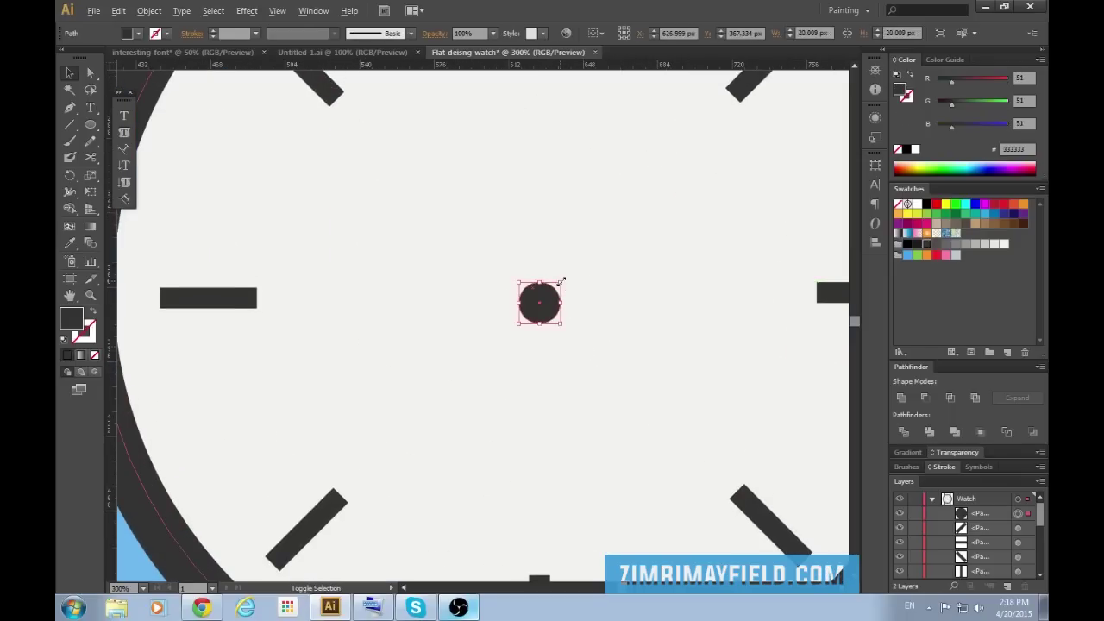
drag(562, 281, 565, 279)
click(623, 400)
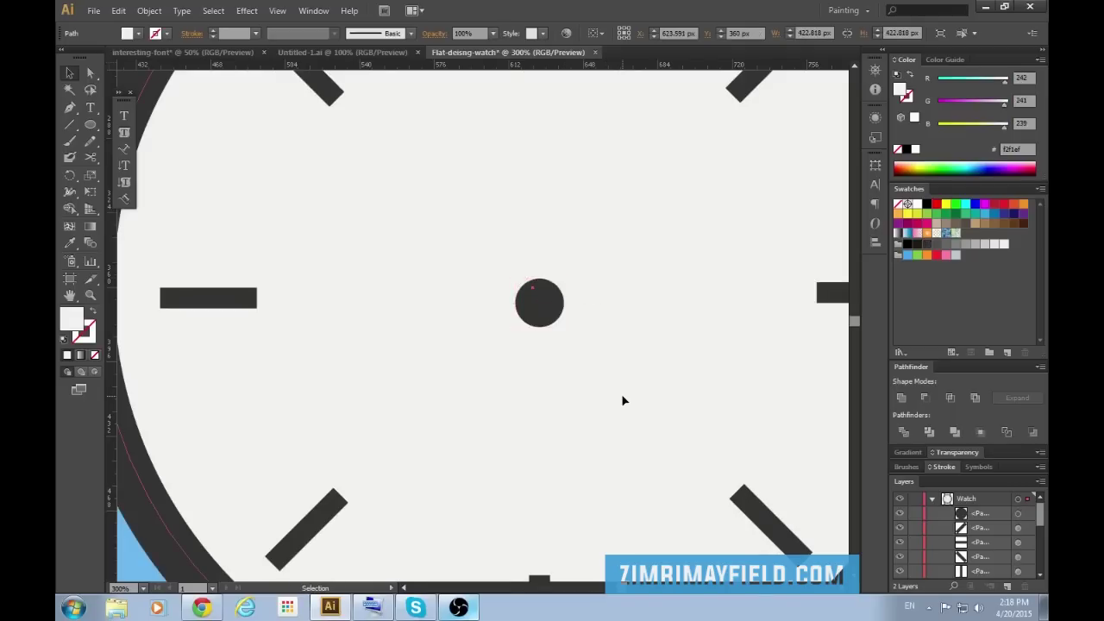
Draw a tall thin hand rectangle up from the centre circle and give it the circle's dark grey fill.
key(m)
scroll(604, 423, up, 3)
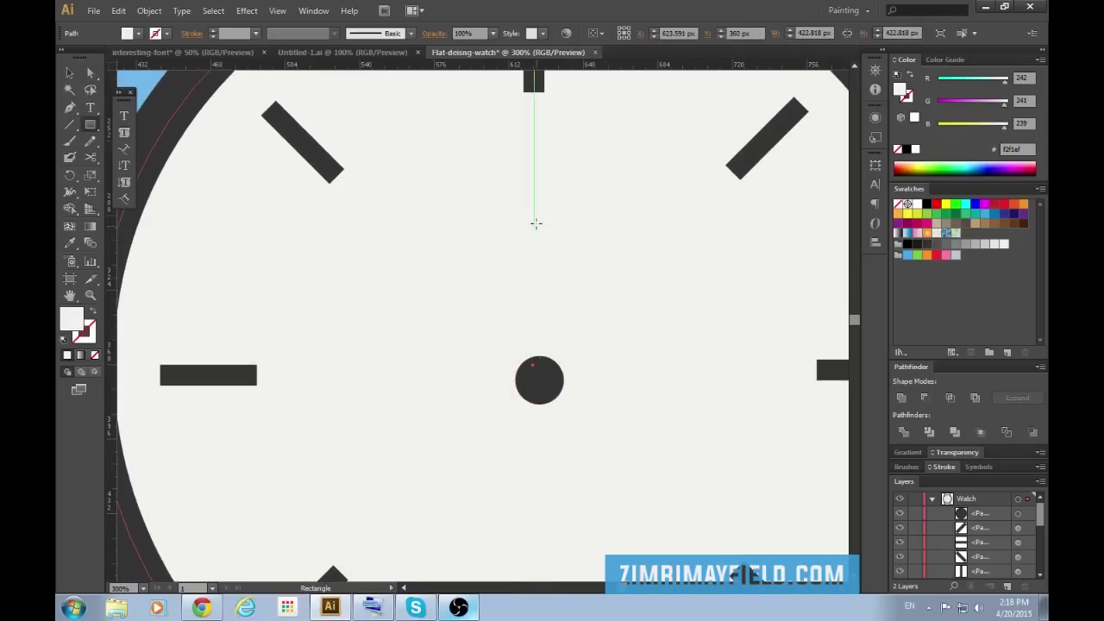
drag(532, 253, 549, 379)
key(v)
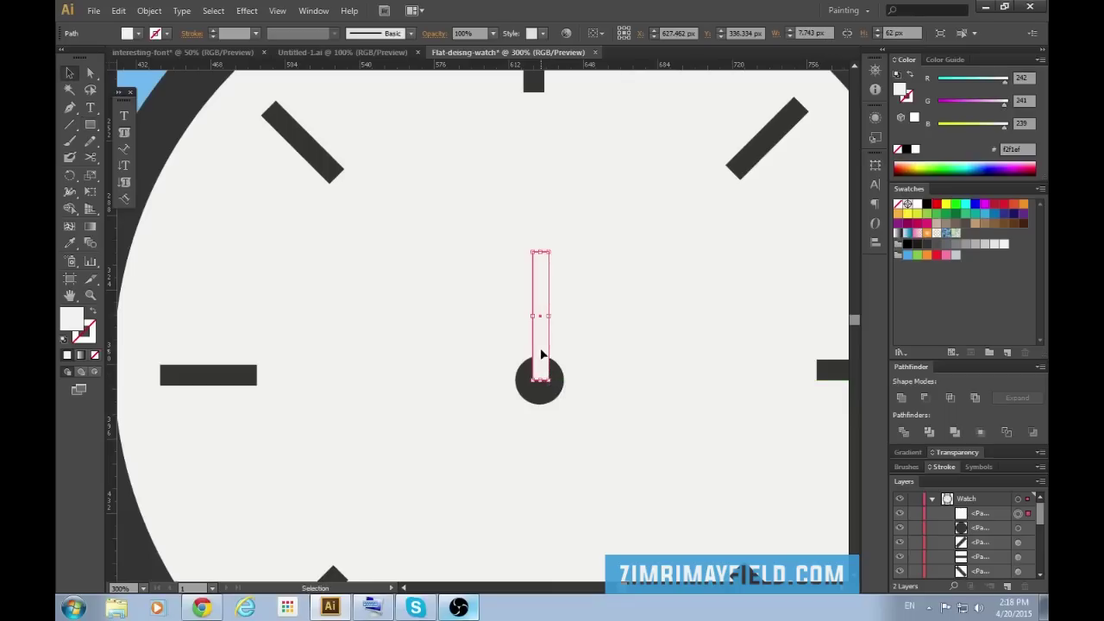
key(i)
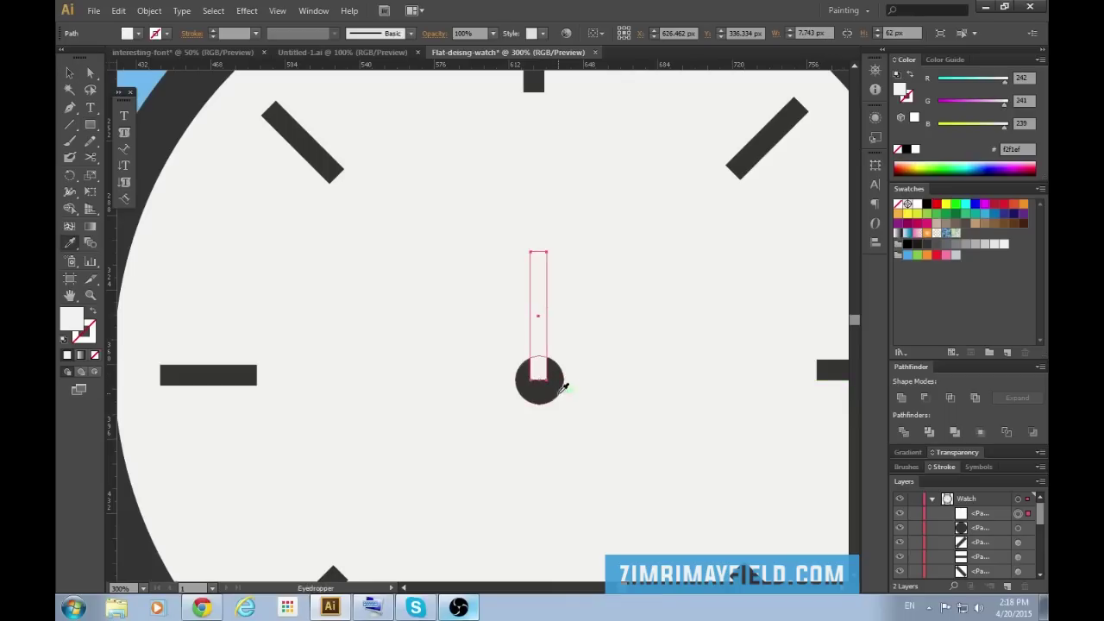
click(560, 389)
Centre the hand horizontally on the centre circle.
key(v)
shift+click(560, 389)
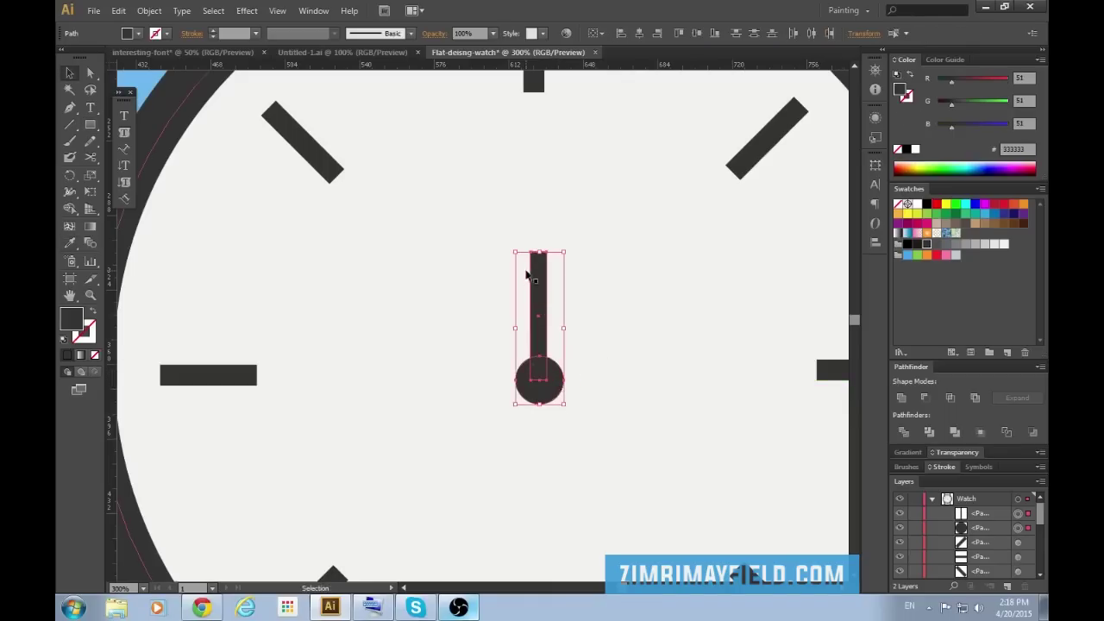
click(640, 33)
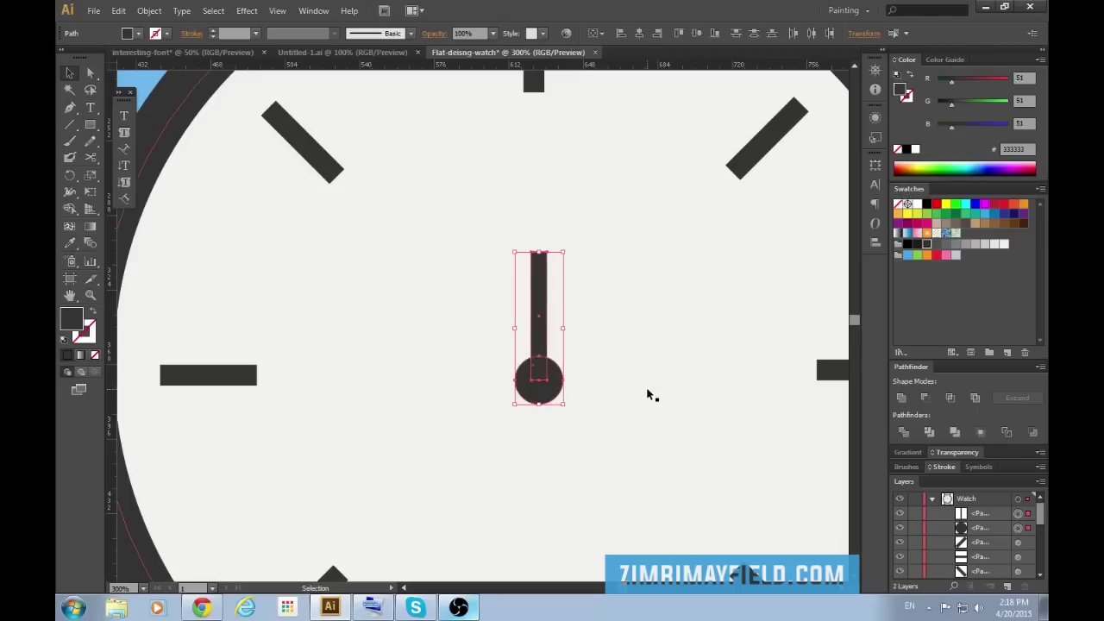
click(648, 394)
scroll(640, 402, up, 1)
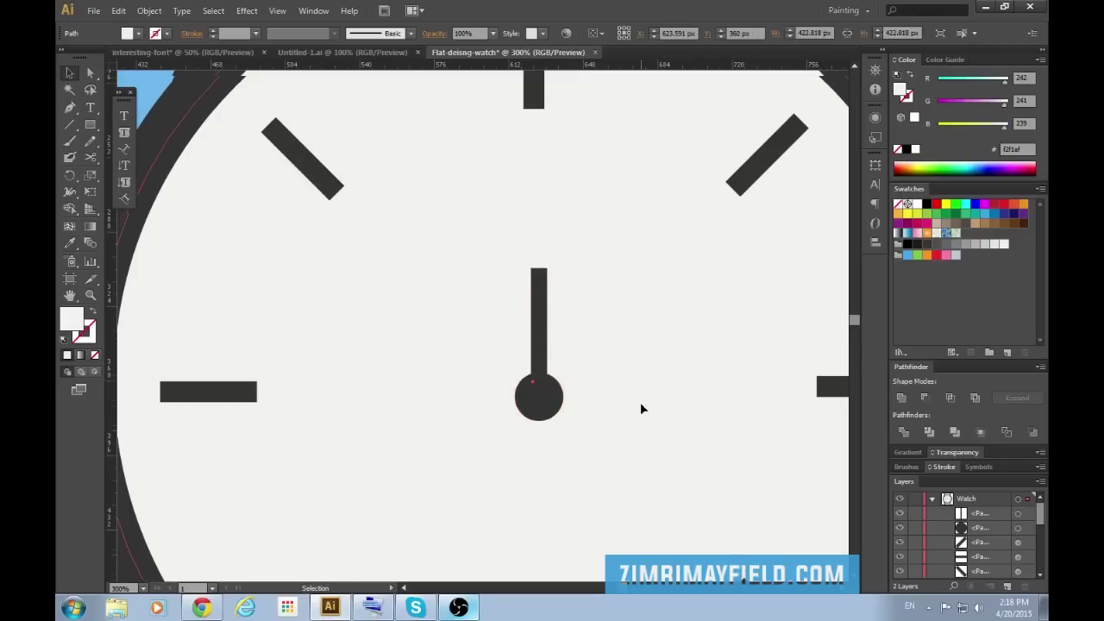
click(536, 338)
scroll(628, 356, down, 1)
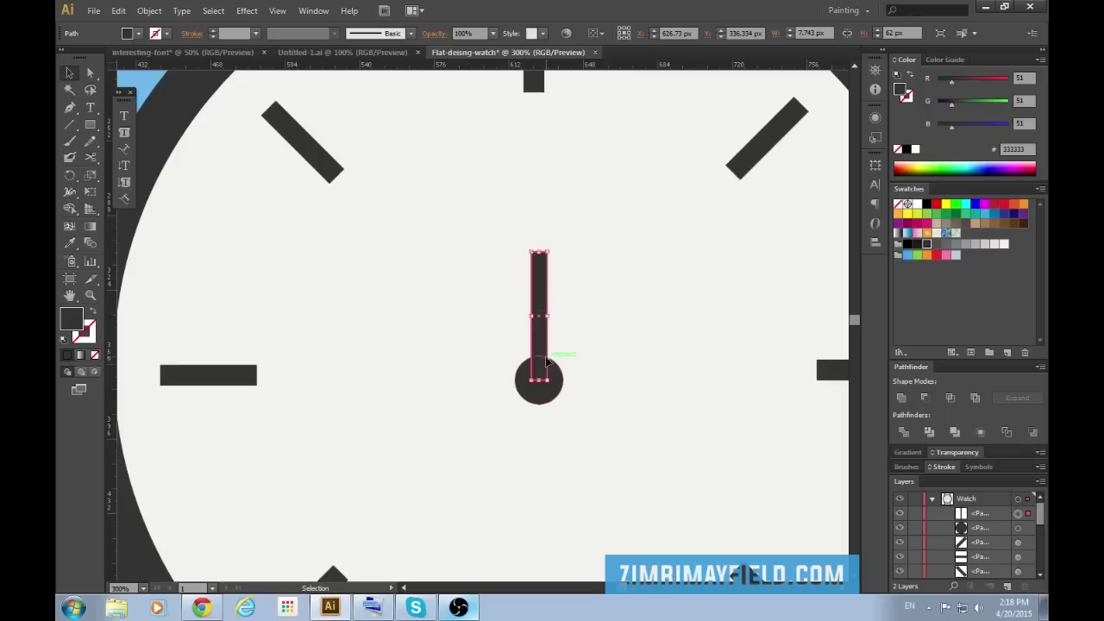
Rotate a copy of the hand from its base toward 8 o'clock and lengthen it.
key(r)
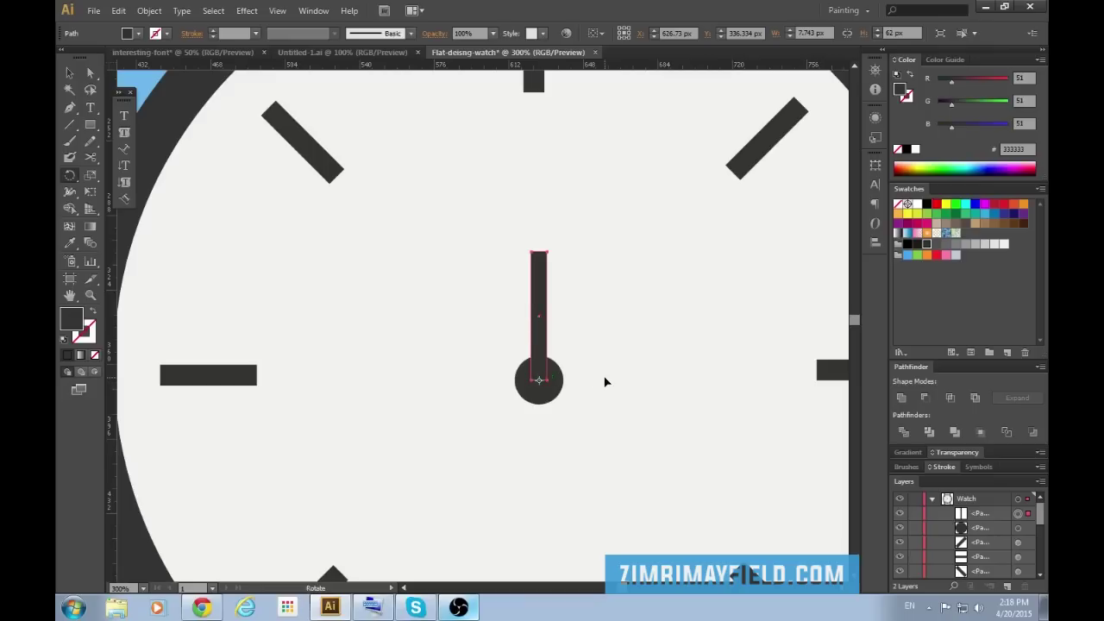
key(v)
key(r)
drag(562, 265, 384, 435)
key(v)
scroll(457, 419, down, 1)
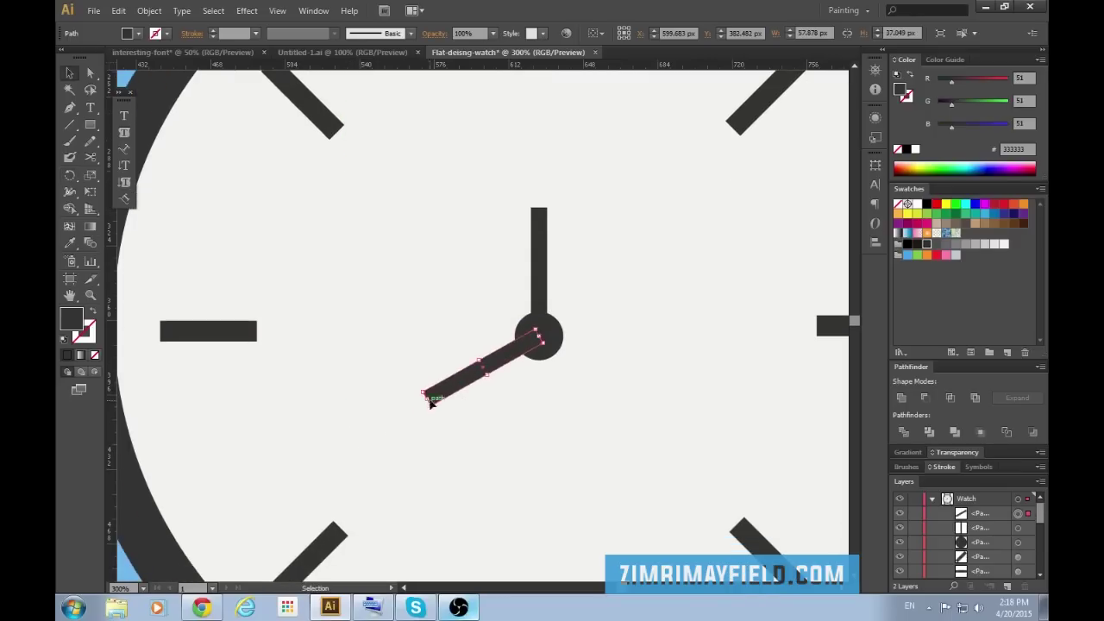
drag(425, 397, 362, 432)
key(ctrl+0)
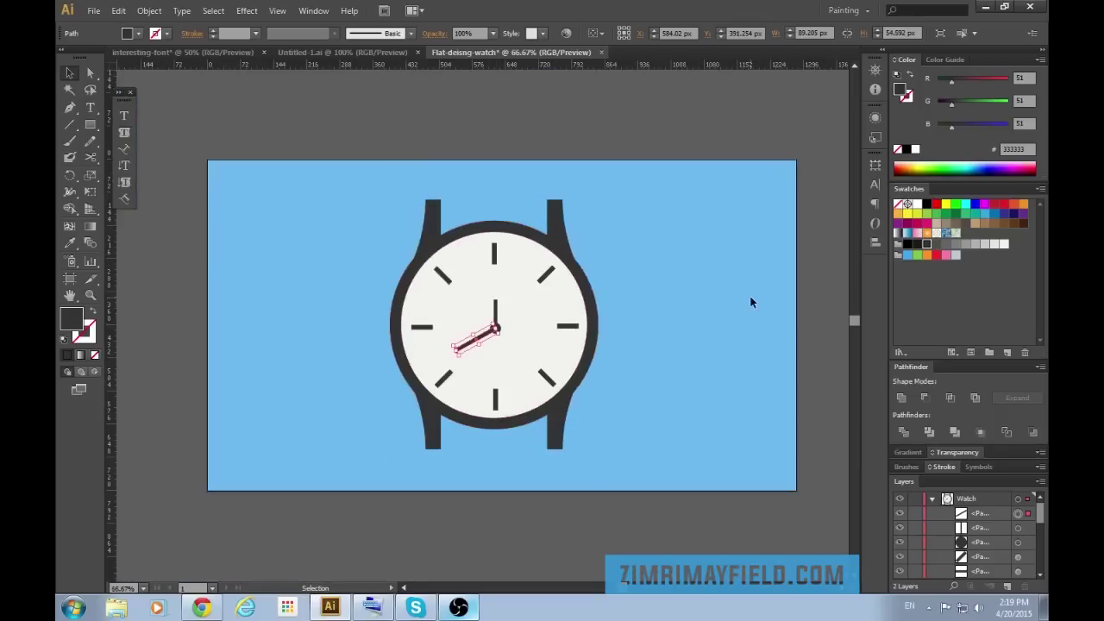
click(782, 481)
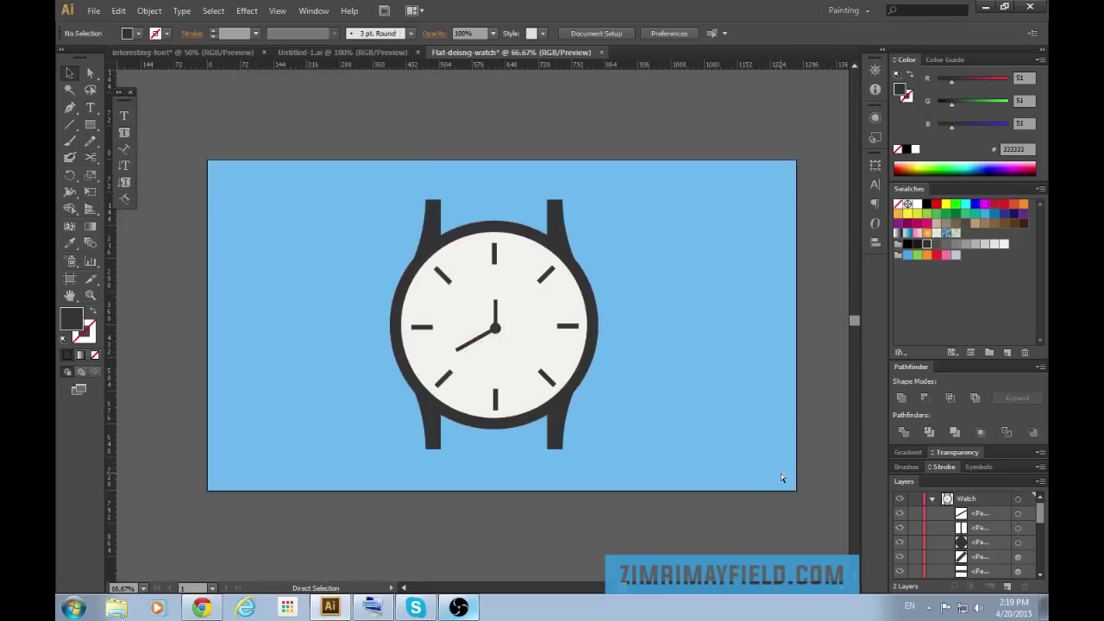
Lengthen the upright hand upward by dragging its top edge.
key(ctrl+plus)
key(ctrl+plus)
key(ctrl+plus)
key(ctrl+plus)
click(538, 208)
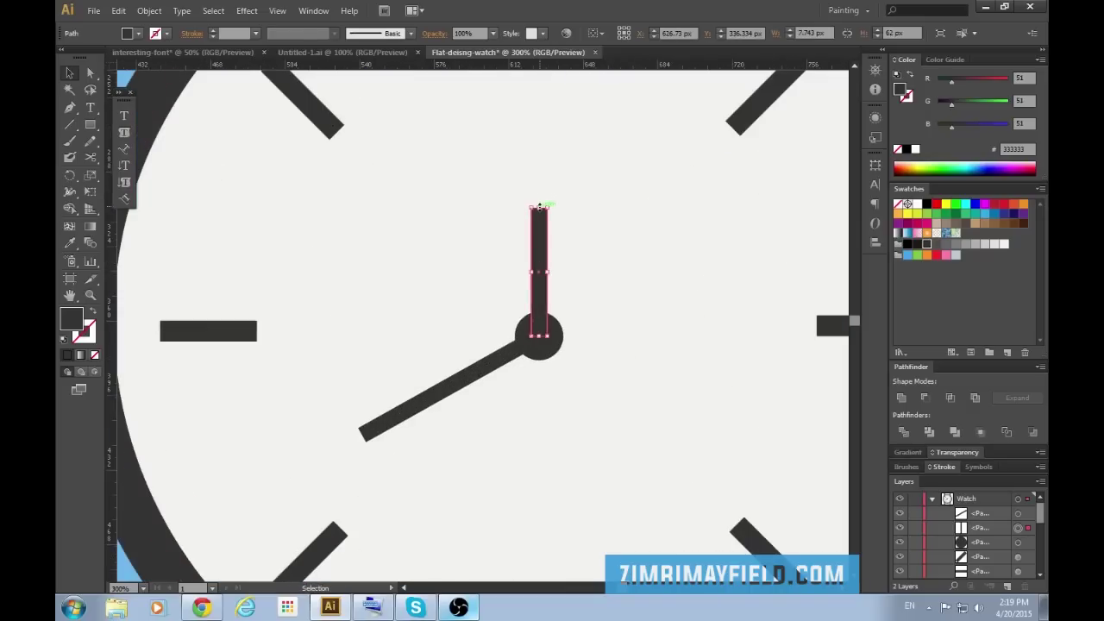
drag(537, 207, 537, 184)
key(a)
key(ctrl+minus)
key(ctrl+minus)
key(ctrl+minus)
key(ctrl+minus)
key(v)
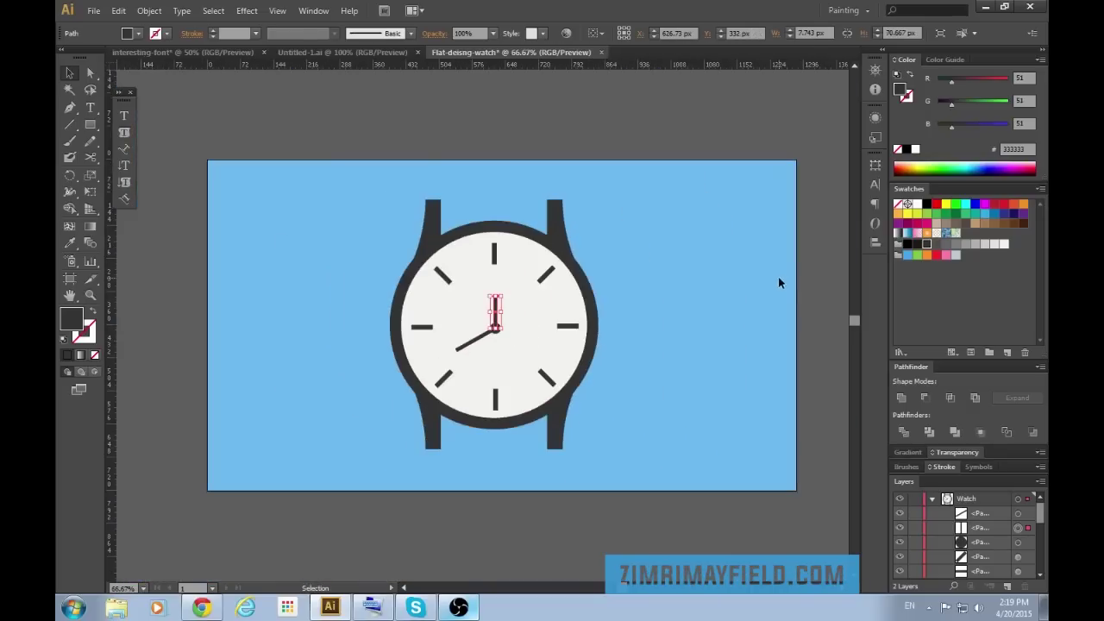
click(831, 282)
key(ctrl+plus)
key(ctrl+plus)
key(ctrl+plus)
key(ctrl+plus)
key(ctrl+plus)
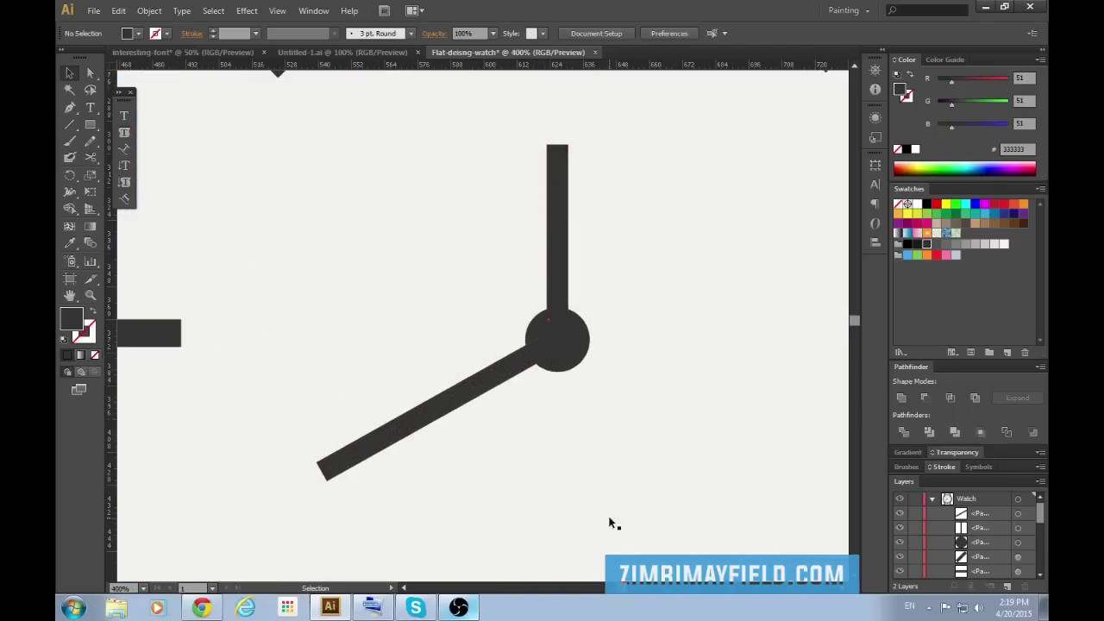
scroll(483, 327, right, 2)
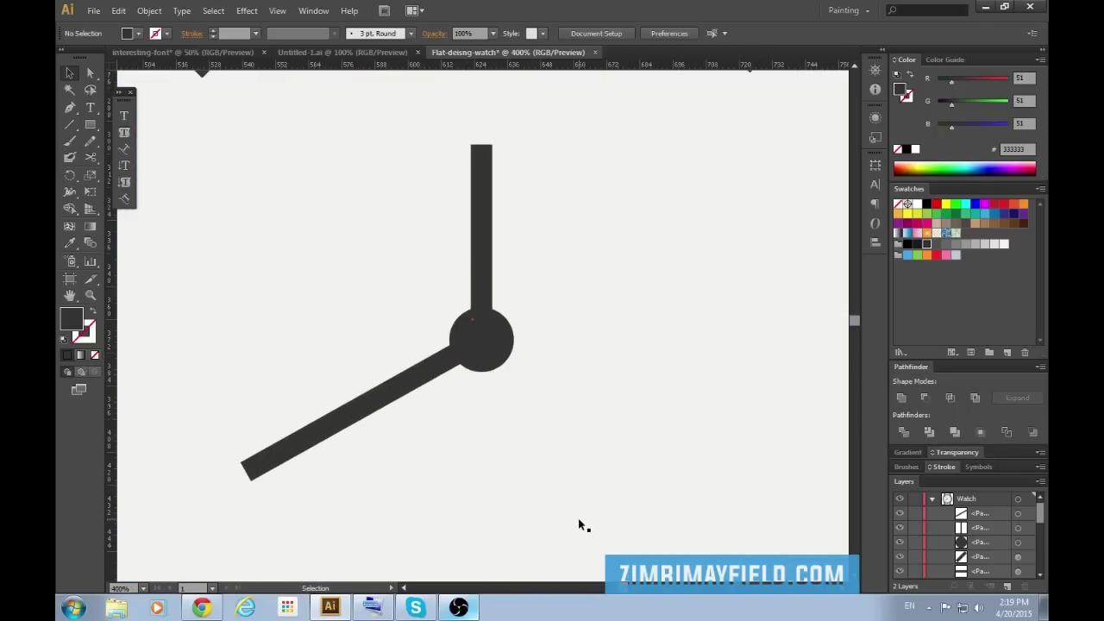
Rotate a copy of the long angled hand around the centre so it points lower right.
key(m)
key(v)
click(431, 377)
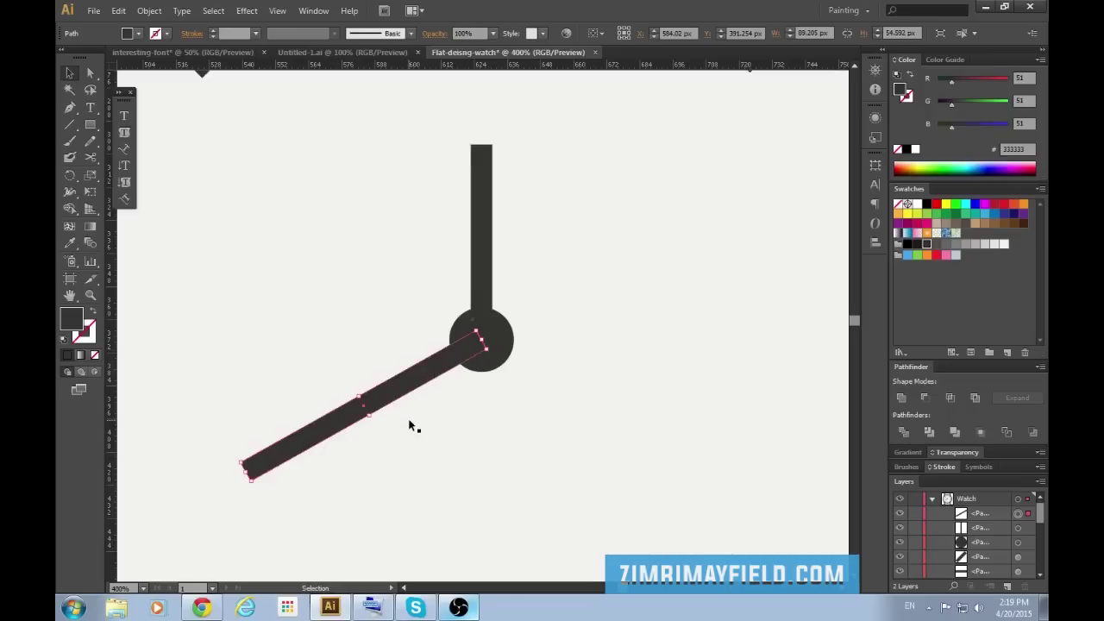
key(r)
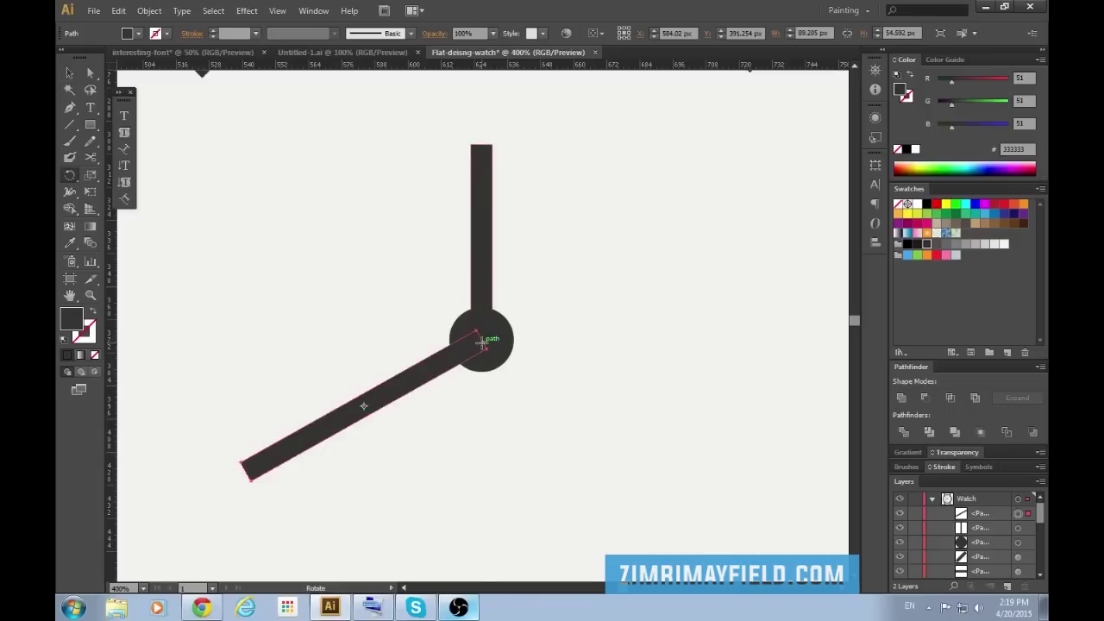
scroll(484, 475, down, 1)
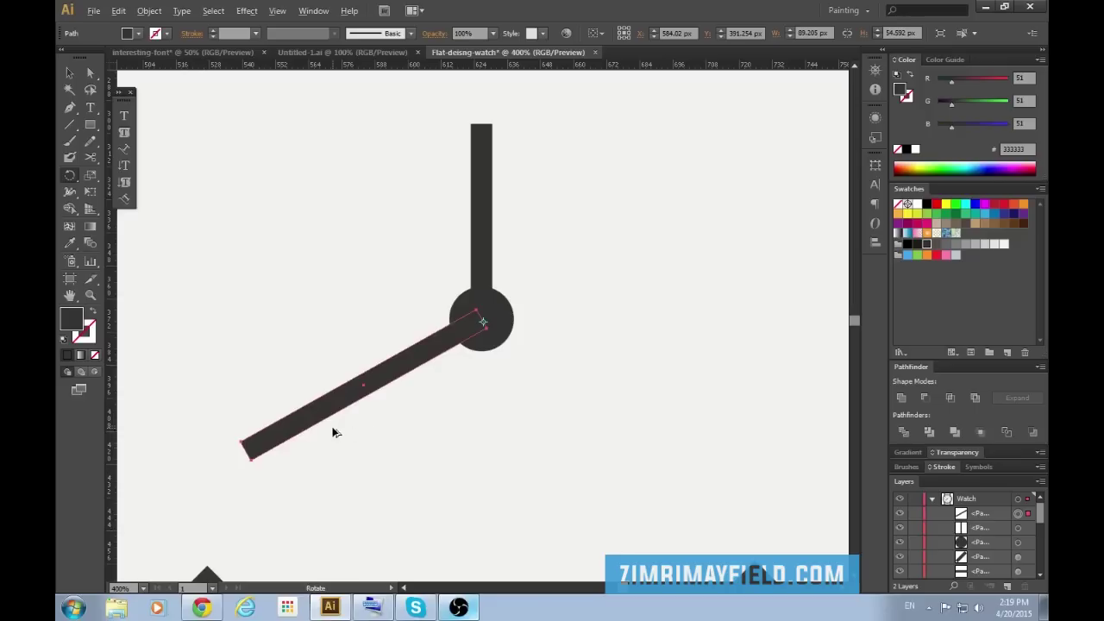
drag(314, 420, 617, 424)
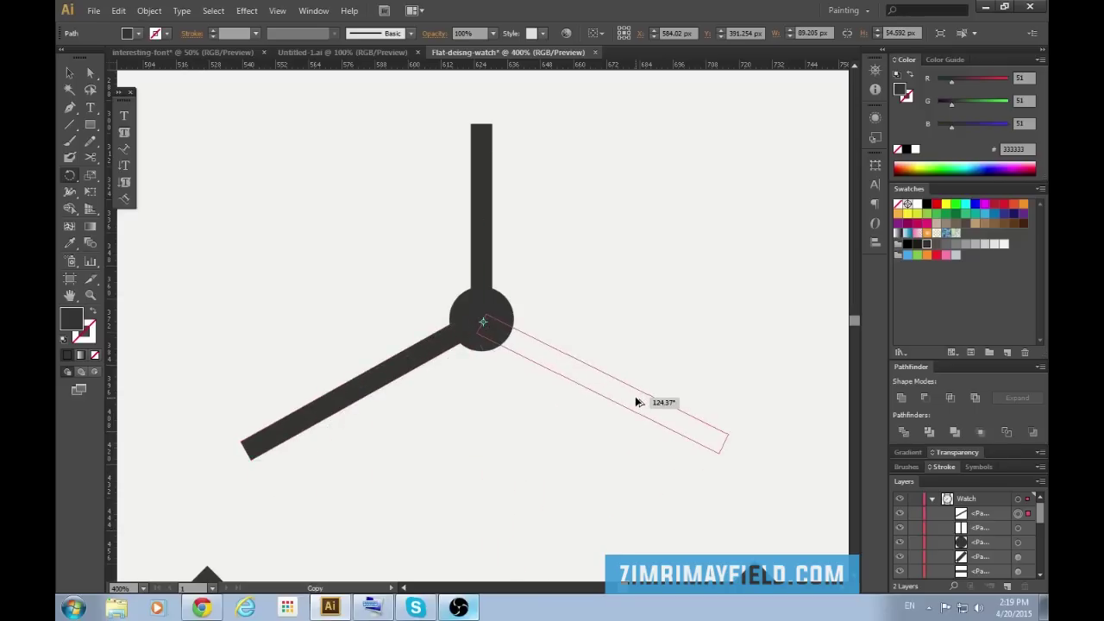
drag(638, 401, 623, 443)
Nudge, thin and lengthen the new hand so its tail extends past the centre, then zoom out.
key(v)
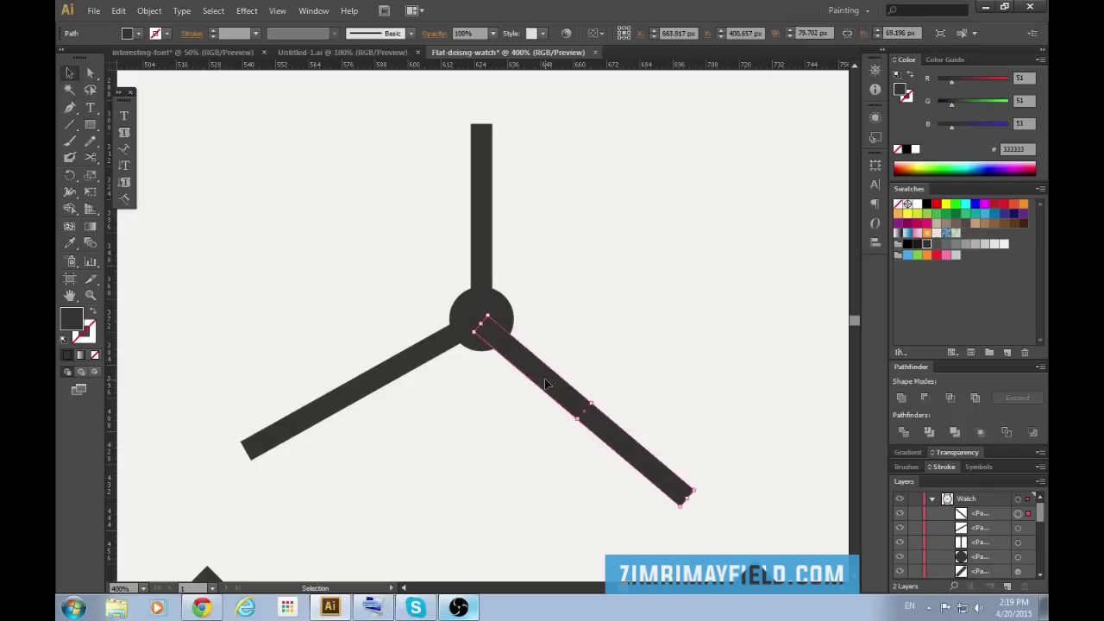
key(Up)
key(Up)
key(Right)
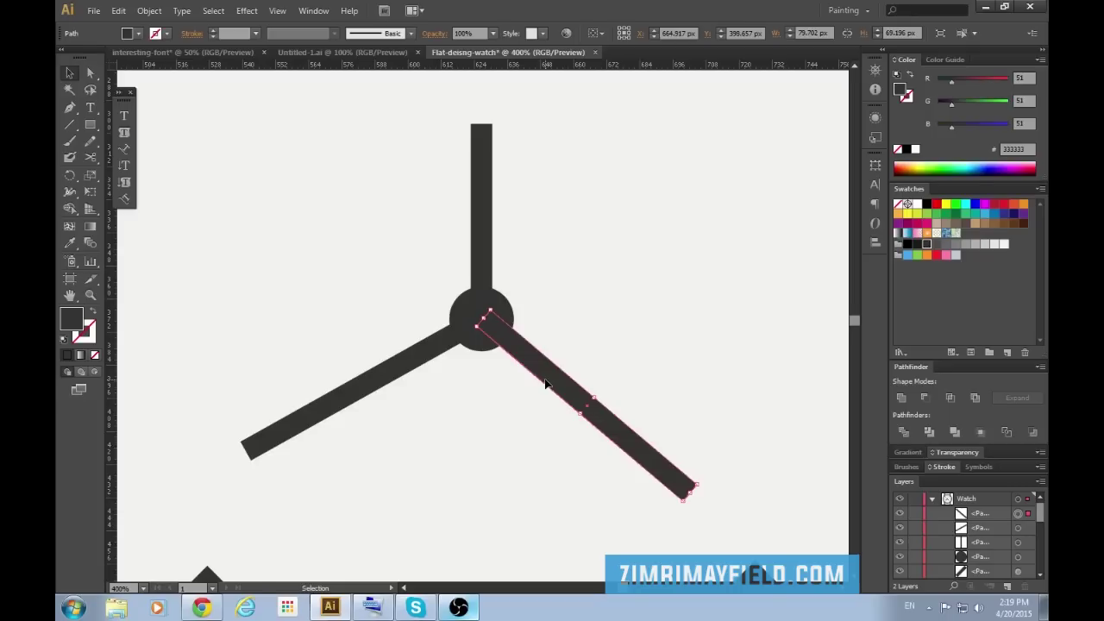
drag(477, 309, 403, 256)
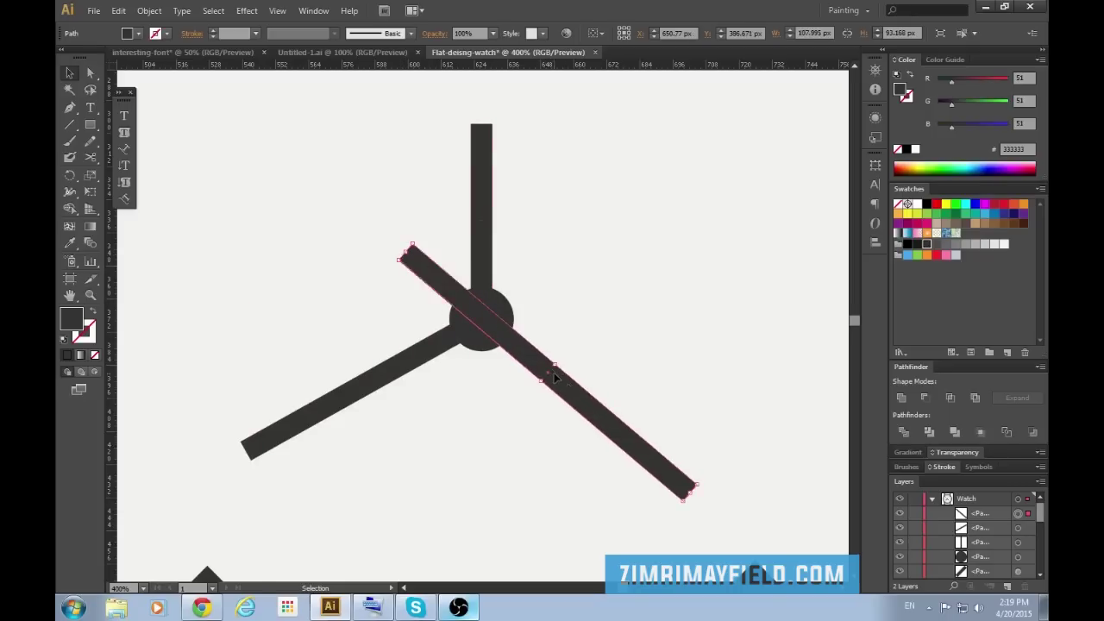
drag(557, 364, 550, 370)
drag(692, 495, 705, 505)
click(725, 441)
key(ctrl+minus)
key(ctrl+minus)
key(ctrl+minus)
key(ctrl+minus)
key(ctrl+minus)
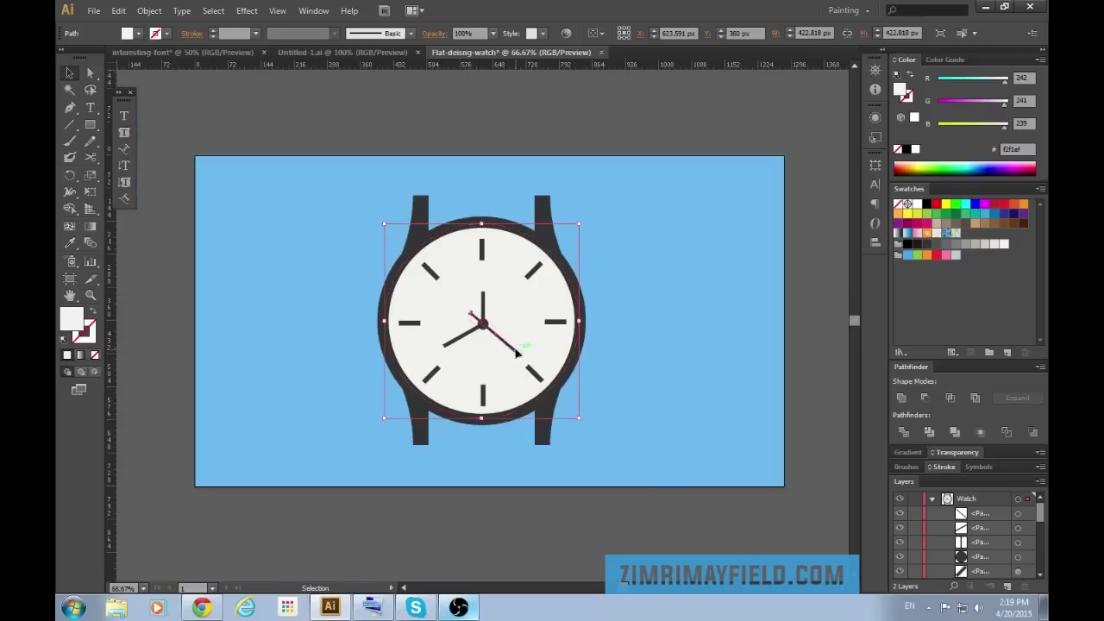
Fill the thin second hand with red sampled from the red colour square.
click(516, 352)
scroll(517, 352, down, 6)
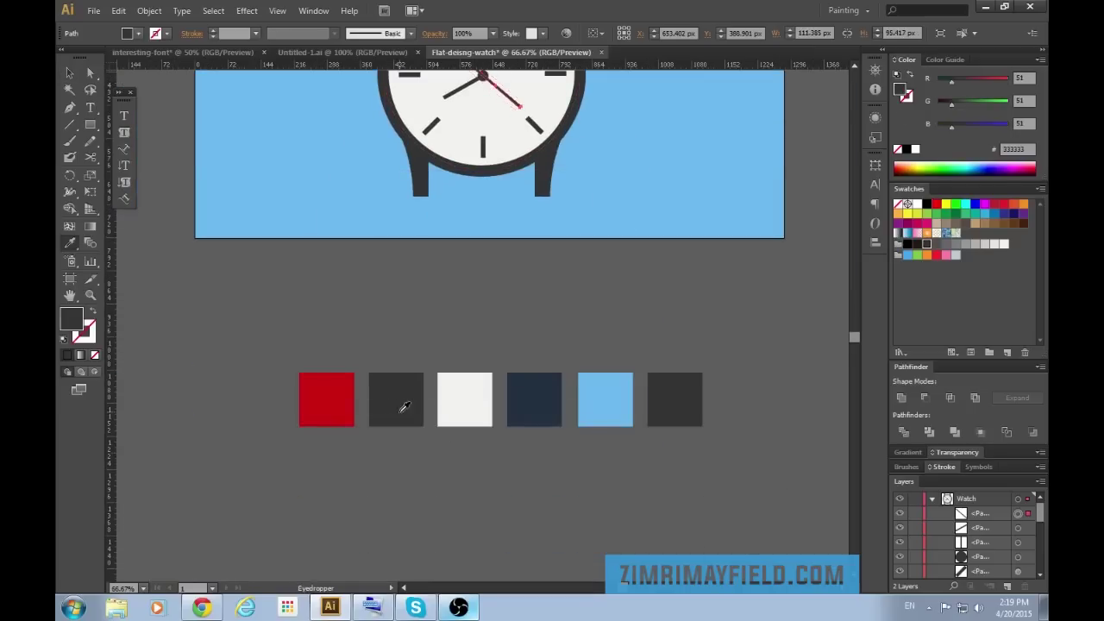
key(i)
click(340, 406)
key(v)
click(587, 327)
Marquee-select every watch part and group them with Ctrl+G.
scroll(587, 327, up, 6)
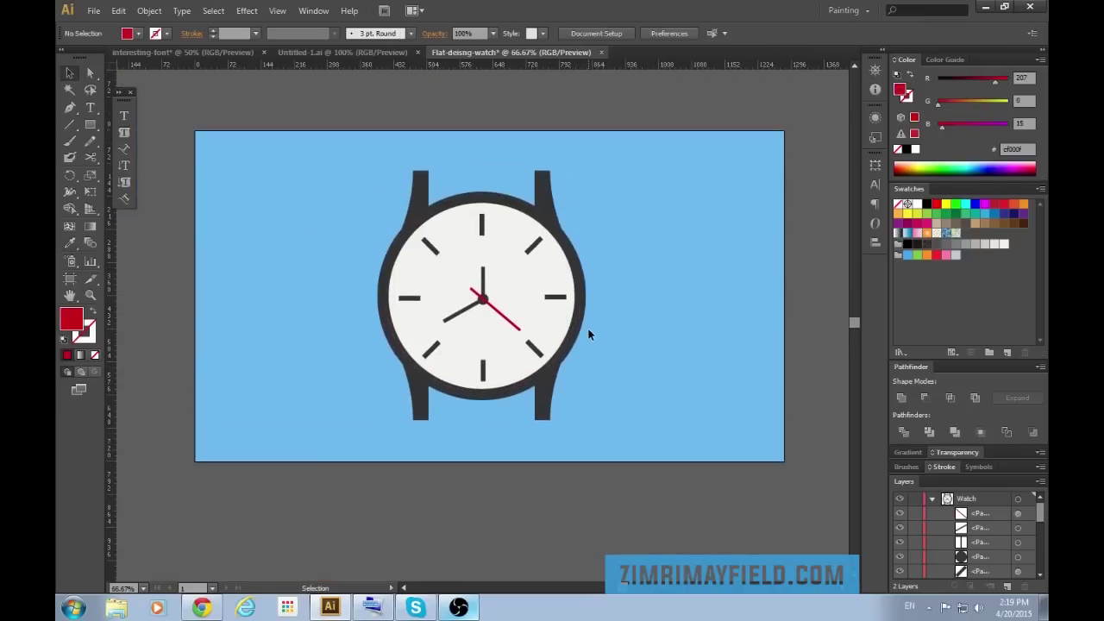
key(a)
key(ctrl+plus)
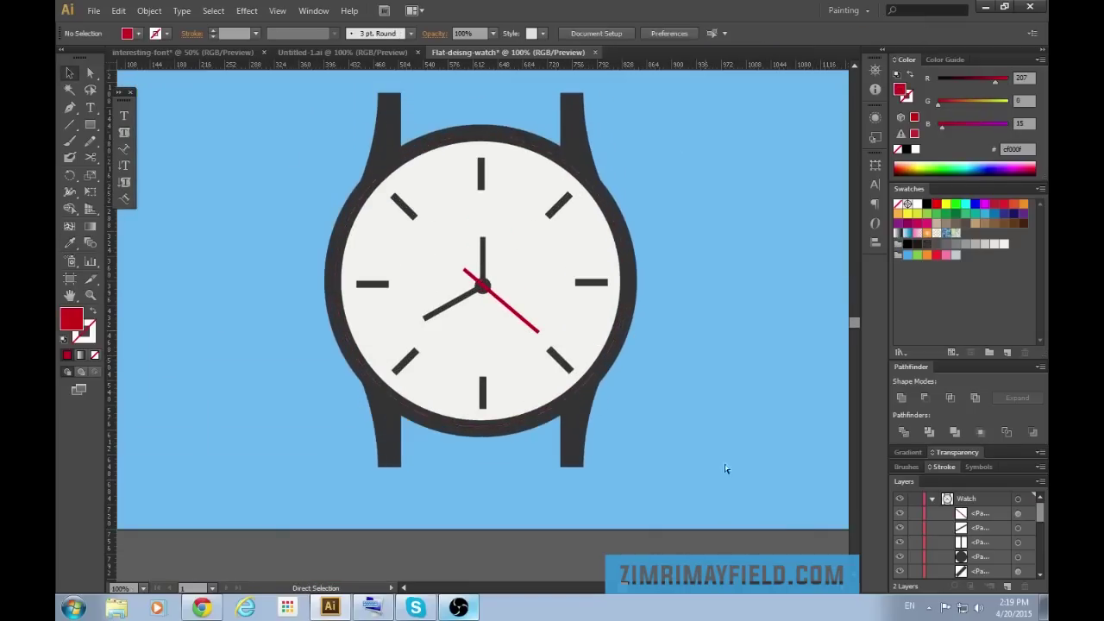
key(ctrl+minus)
key(ctrl+plus)
key(ctrl+minus)
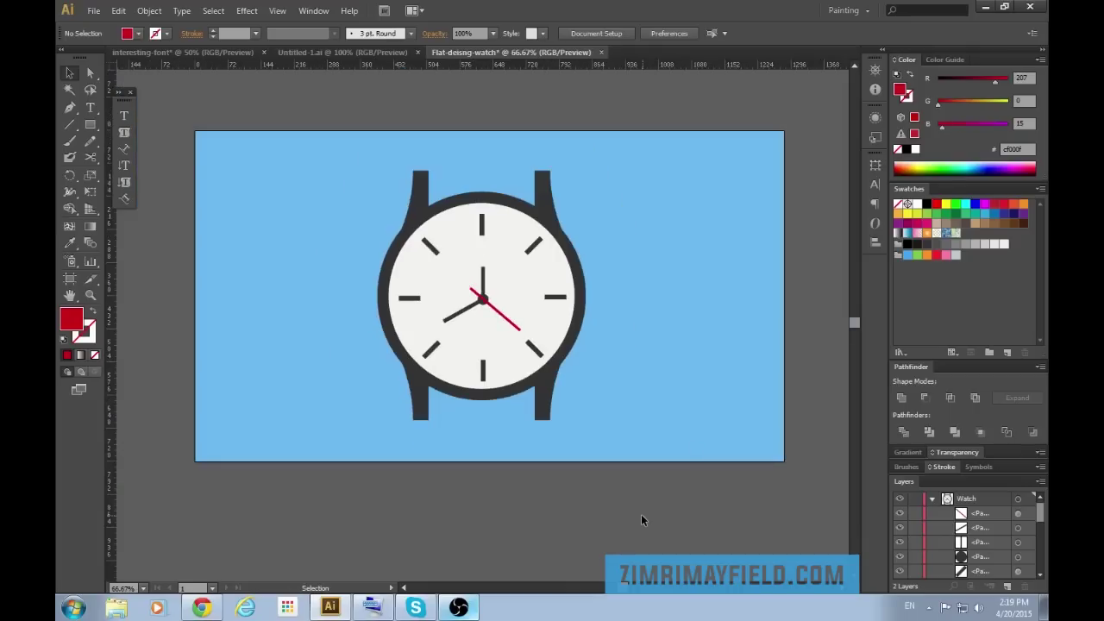
key(ctrl+plus)
key(ctrl+minus)
drag(629, 504, 338, 136)
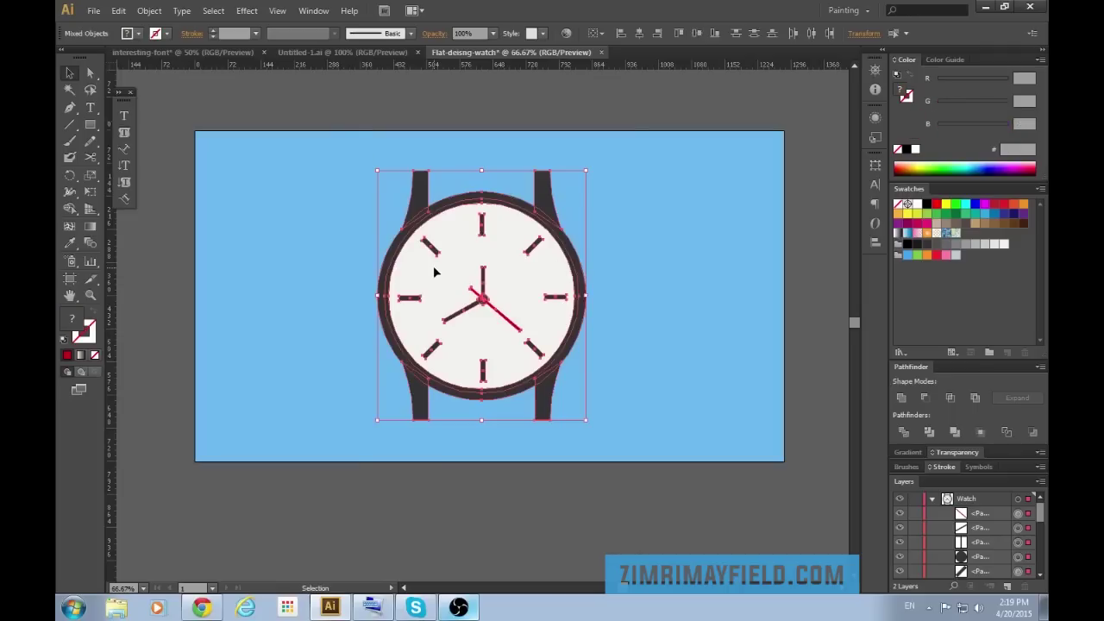
key(ctrl+g)
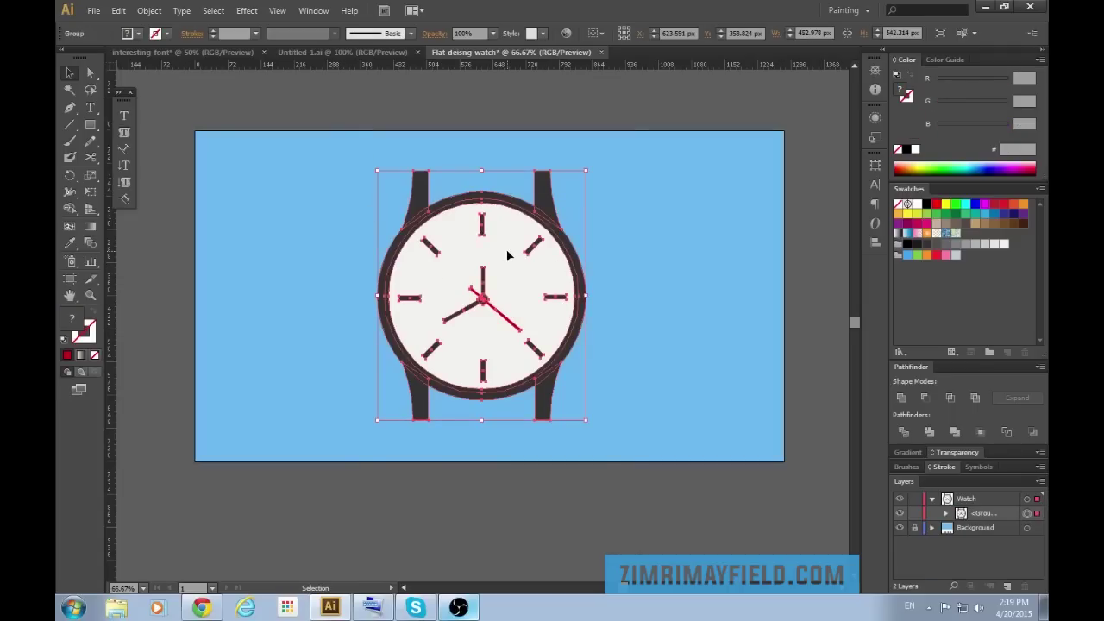
Paste two copies of the watch group in back with Ctrl+B, giving three stacked copies.
key(a)
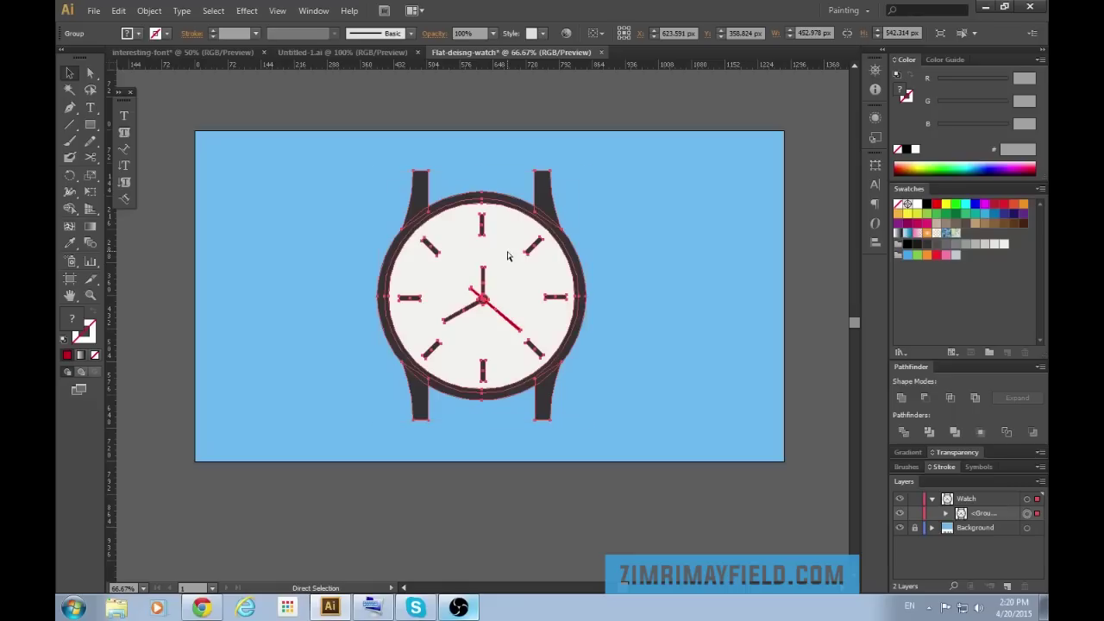
key(v)
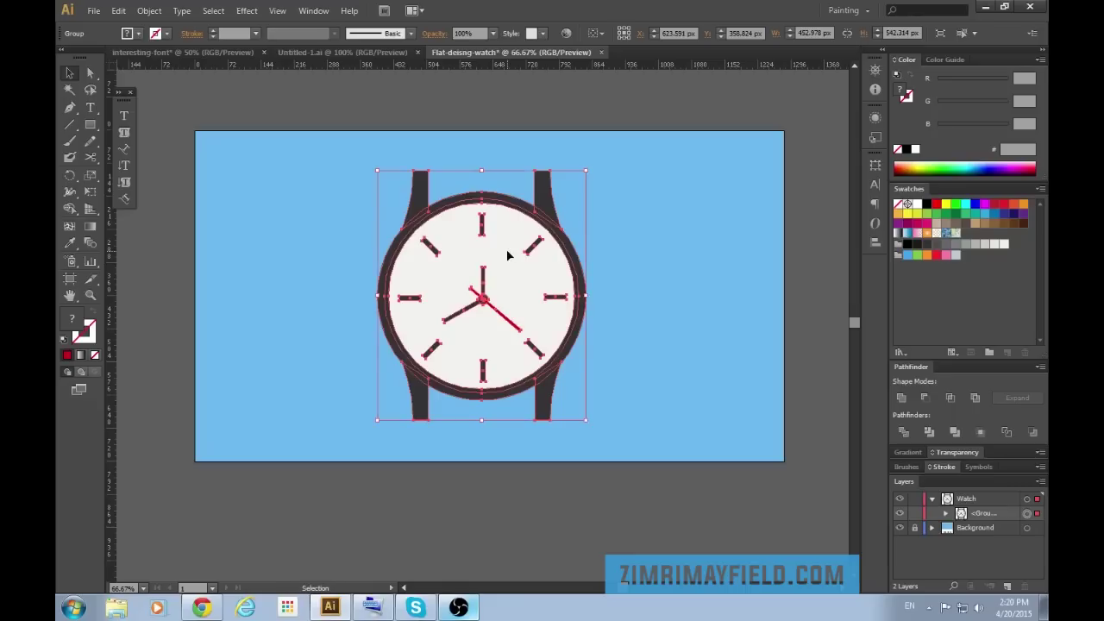
key(ctrl+b)
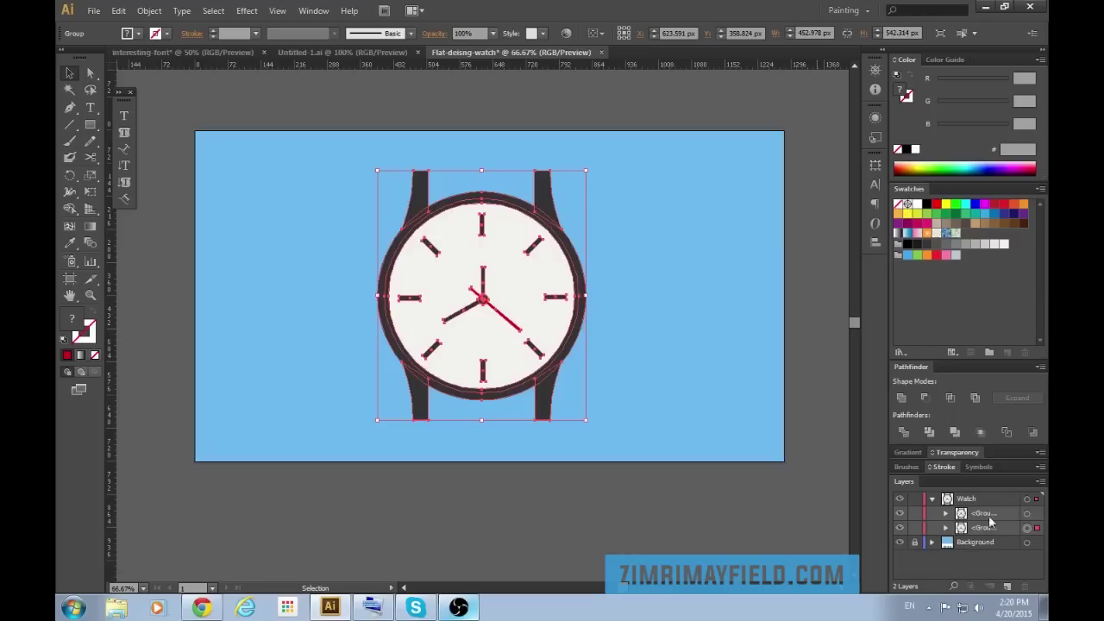
key(ctrl+b)
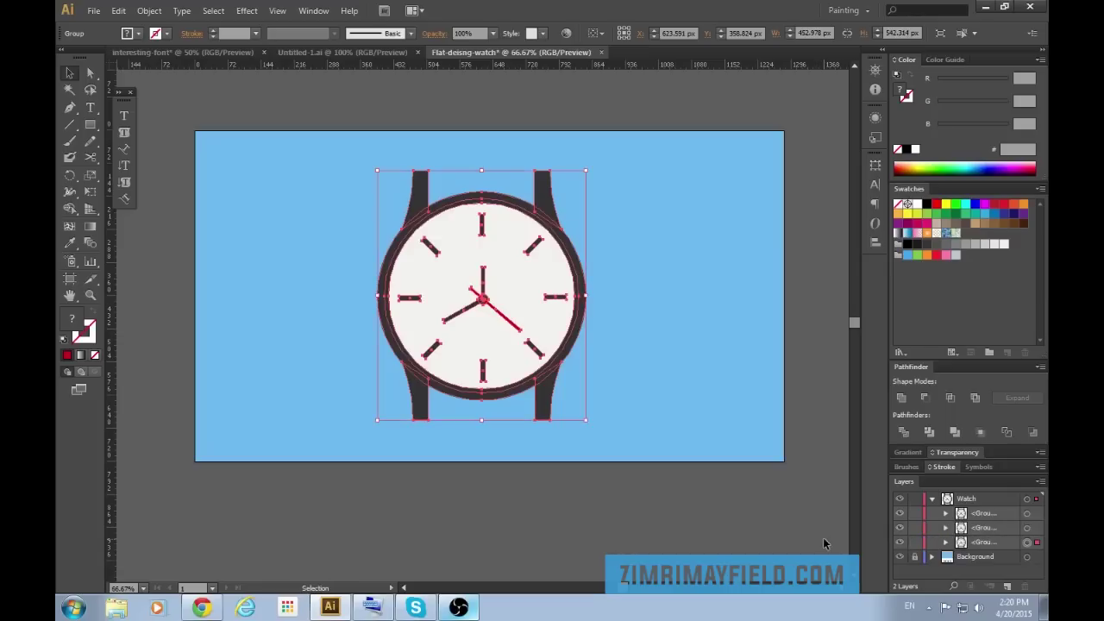
click(1026, 513)
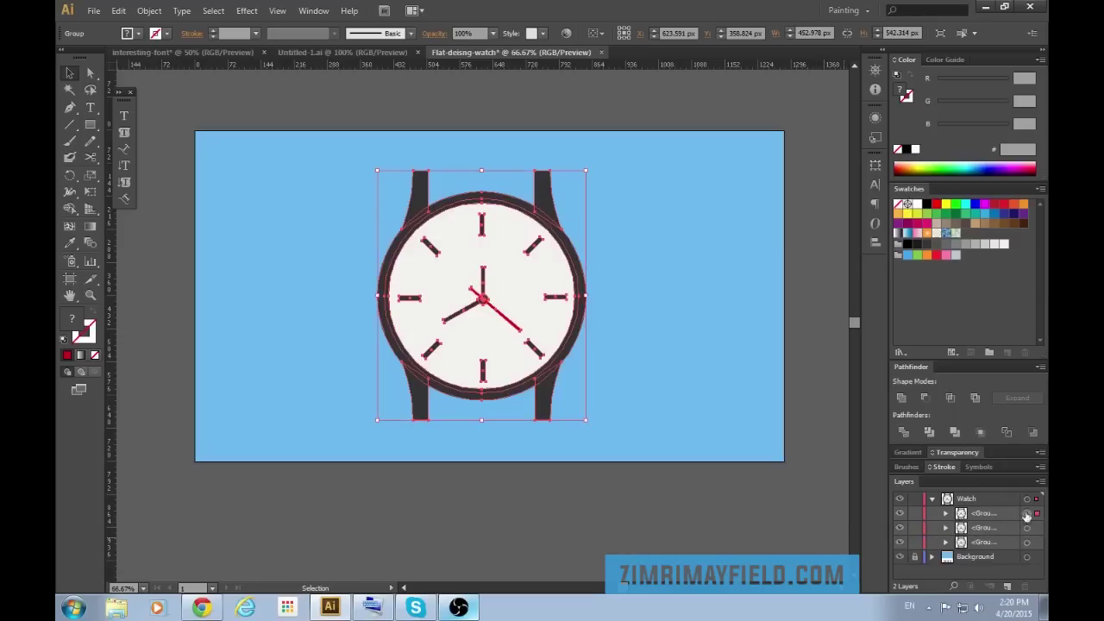
Hide the top watch copy, then Pathfinder-Unite the middle and bottom copies and fill each black.
click(905, 516)
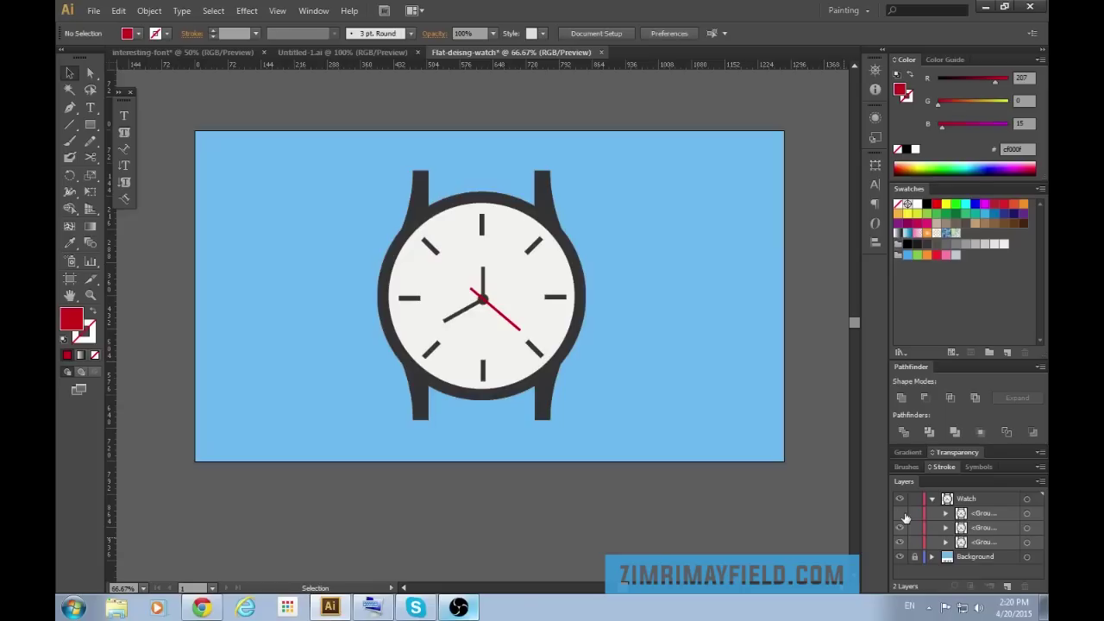
click(1038, 527)
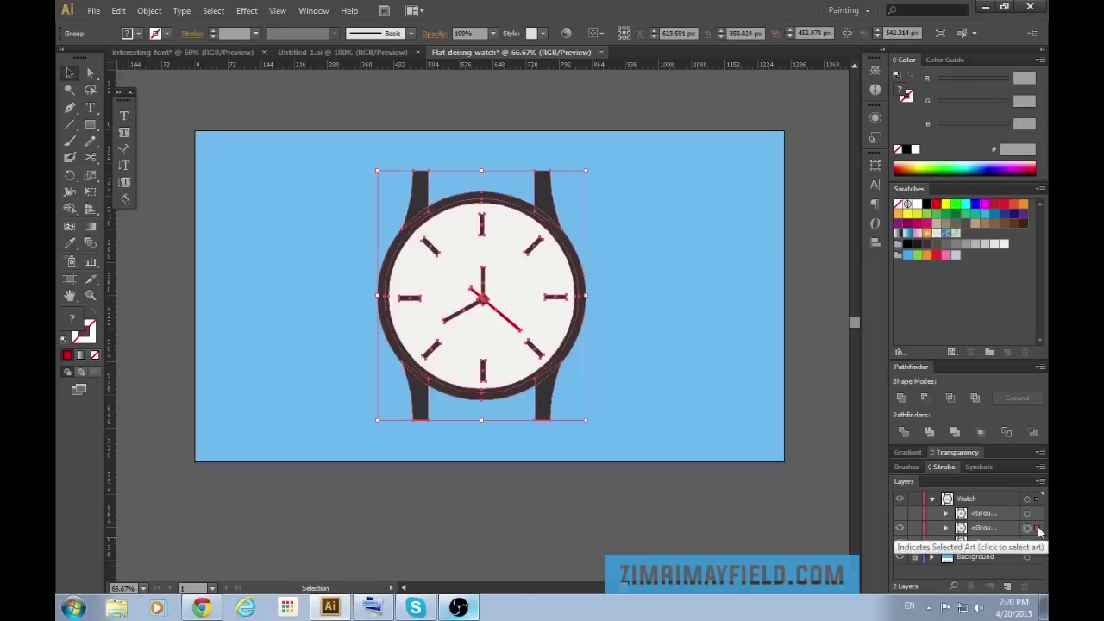
click(899, 399)
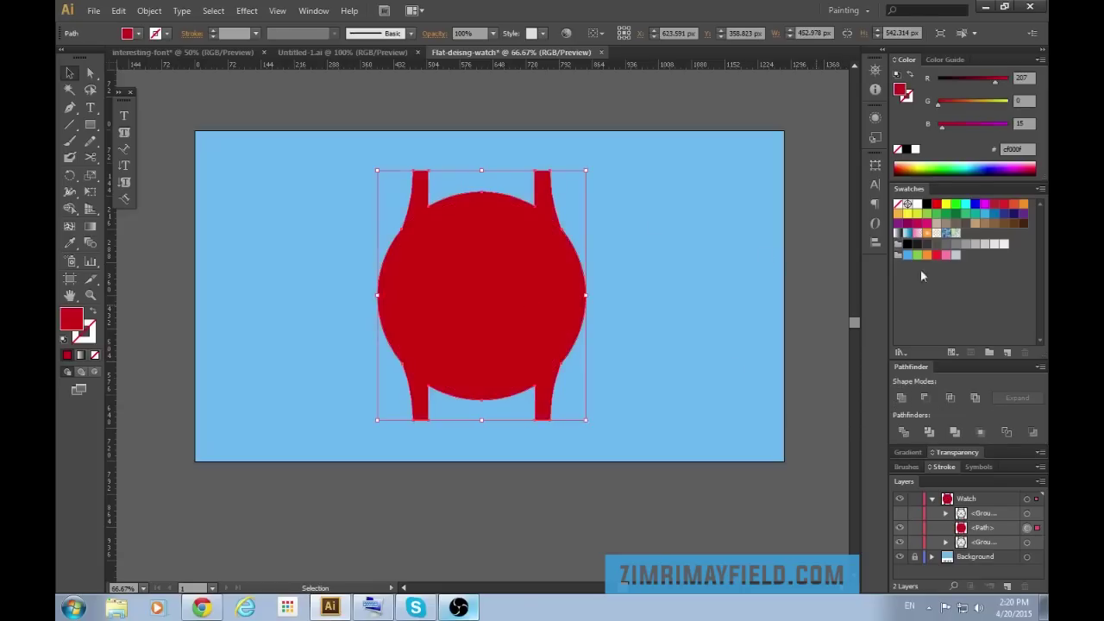
click(927, 205)
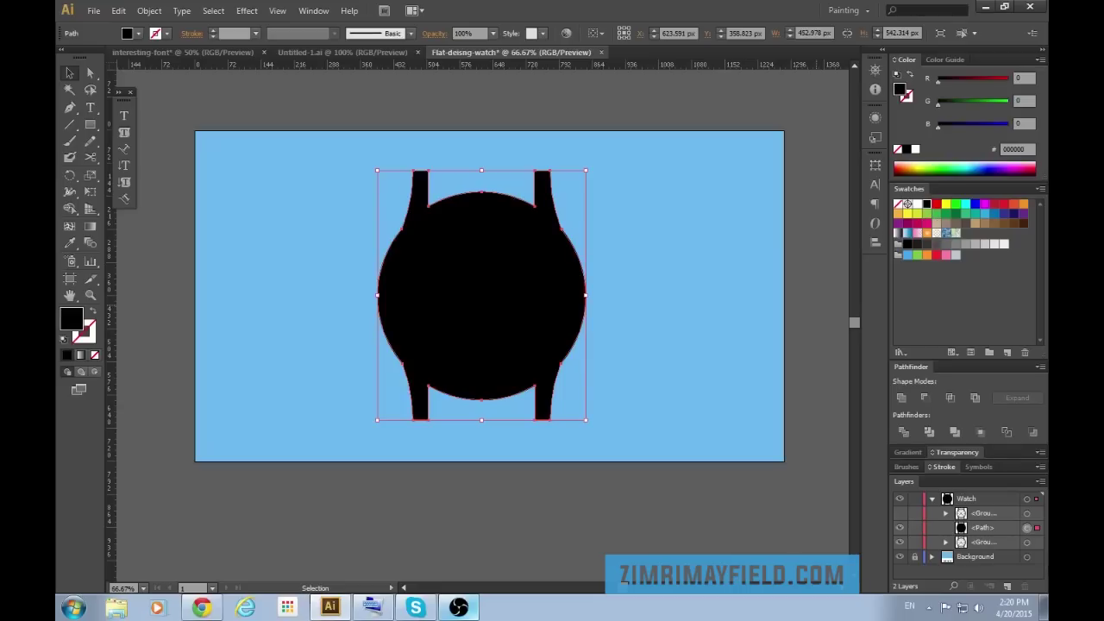
click(1037, 543)
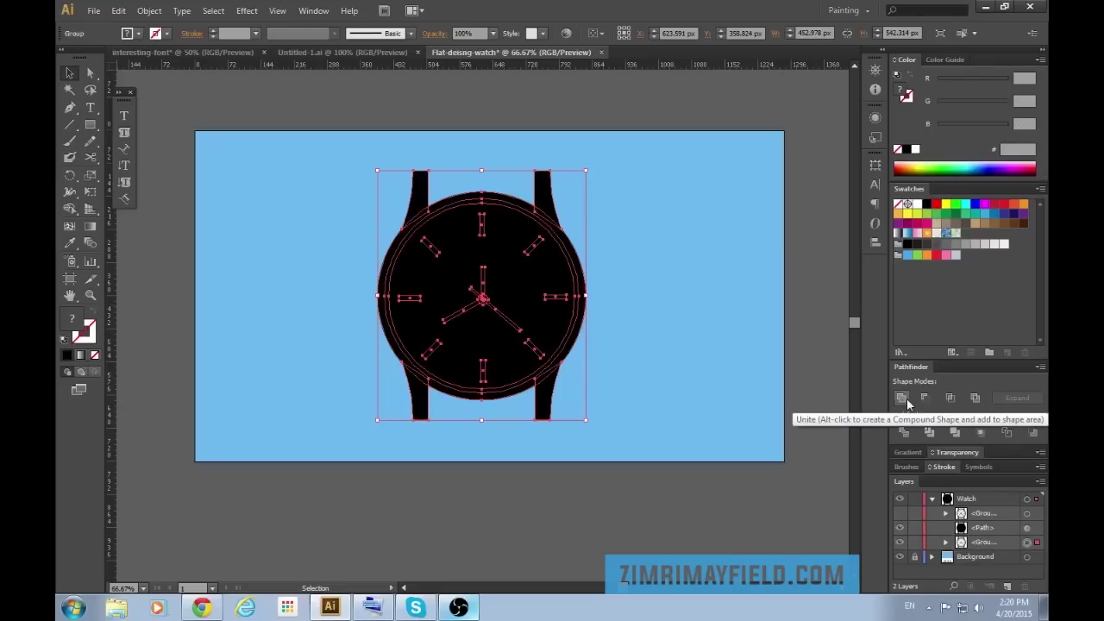
click(905, 399)
click(928, 205)
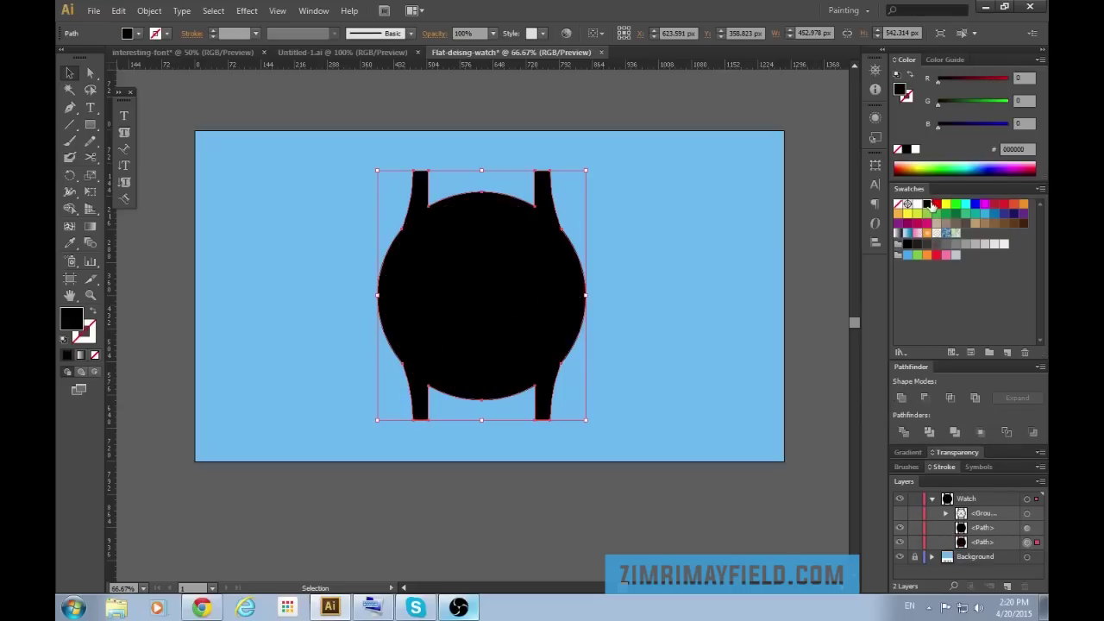
Move one black silhouette far toward the lower right of the original.
key(Right)
key(Right)
key(Right)
key(Right)
key(Right)
key(Right)
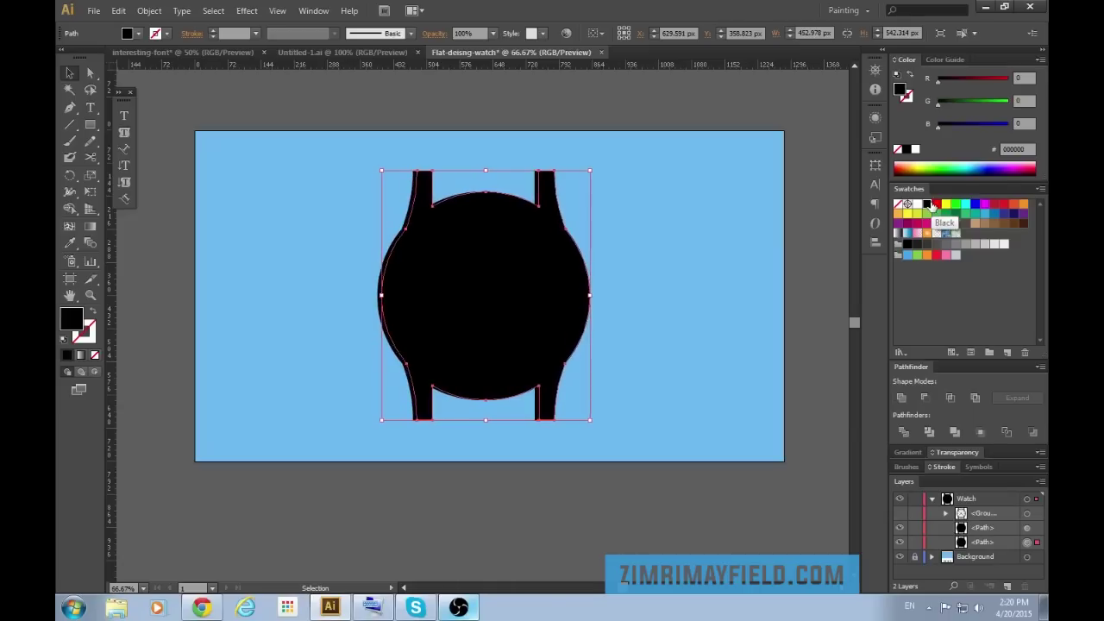
key(Down)
key(Down)
key(Down)
key(Down)
key(Down)
key(Right)
key(Right)
key(Right)
key(Right)
key(Right)
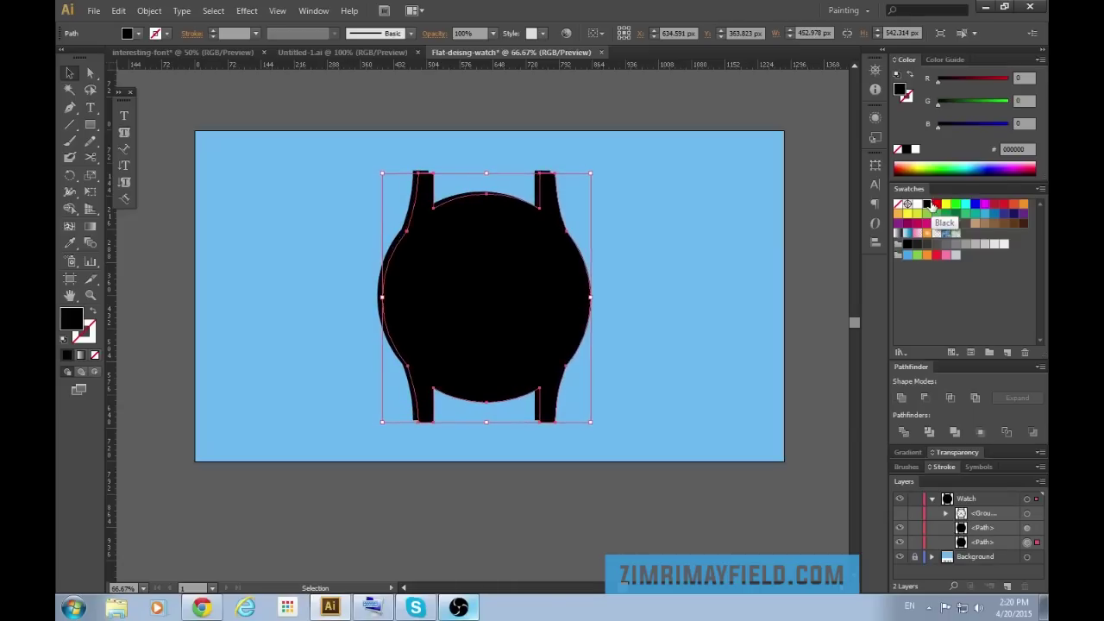
drag(578, 348, 578, 352)
key(Right)
key(Right)
key(Right)
key(Right)
key(Down)
key(Down)
key(Down)
key(Down)
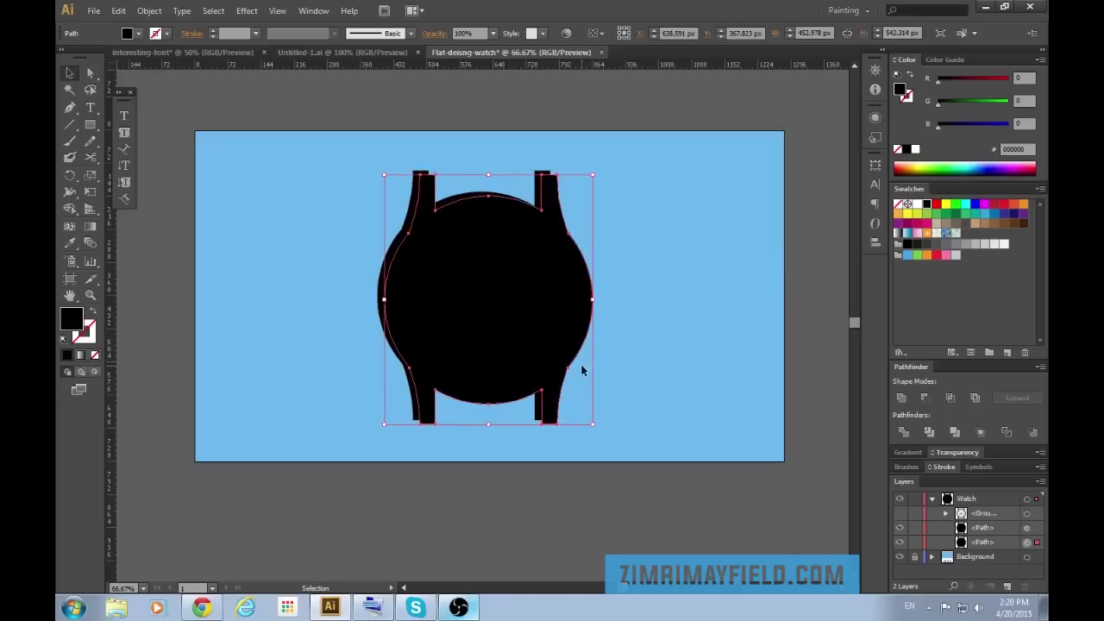
drag(576, 356, 679, 433)
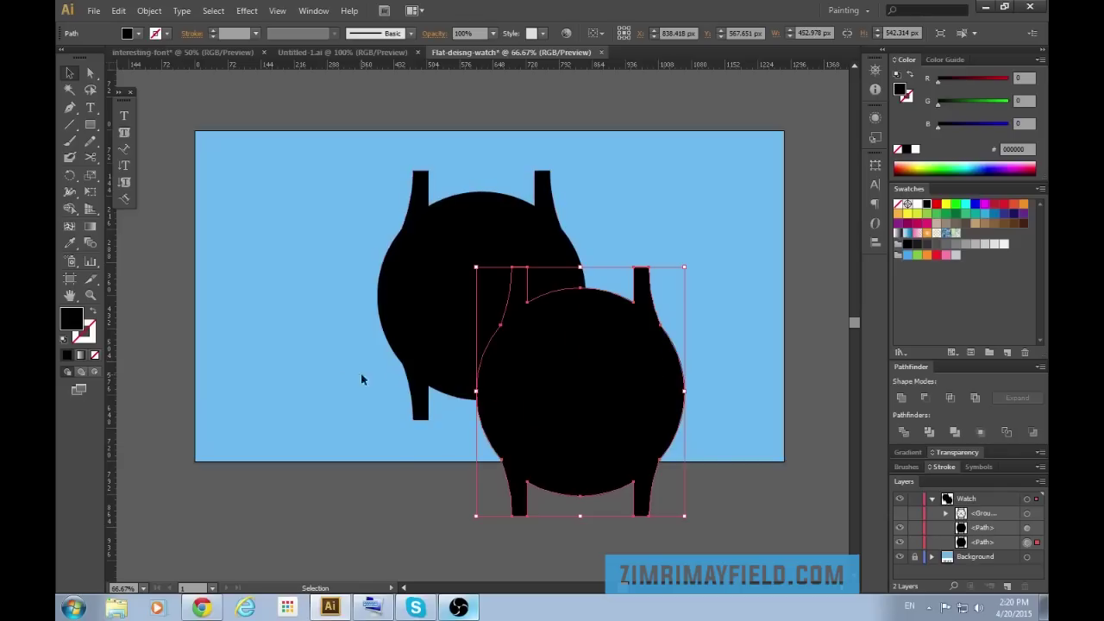
Set the moved silhouette's opacity to 0% and deselect it.
click(961, 453)
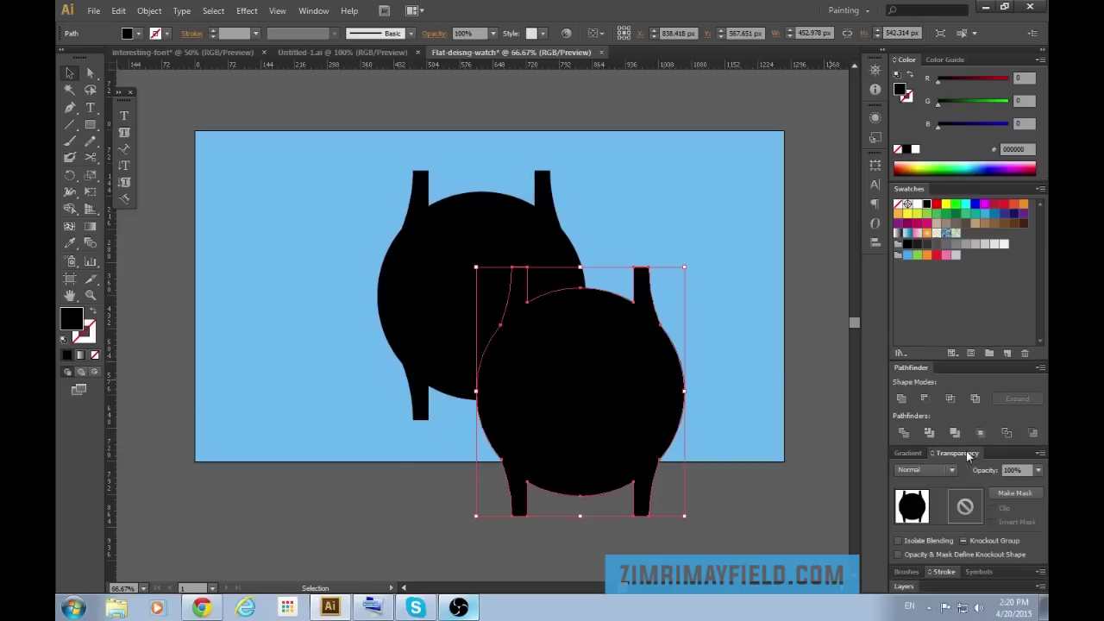
click(1036, 470)
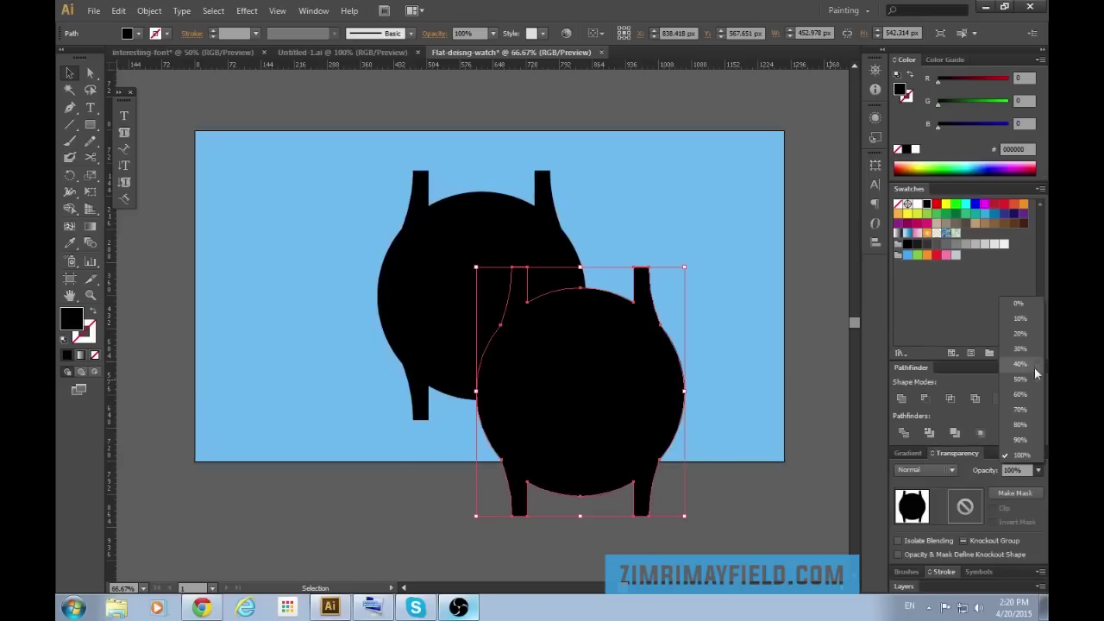
click(1027, 307)
click(758, 535)
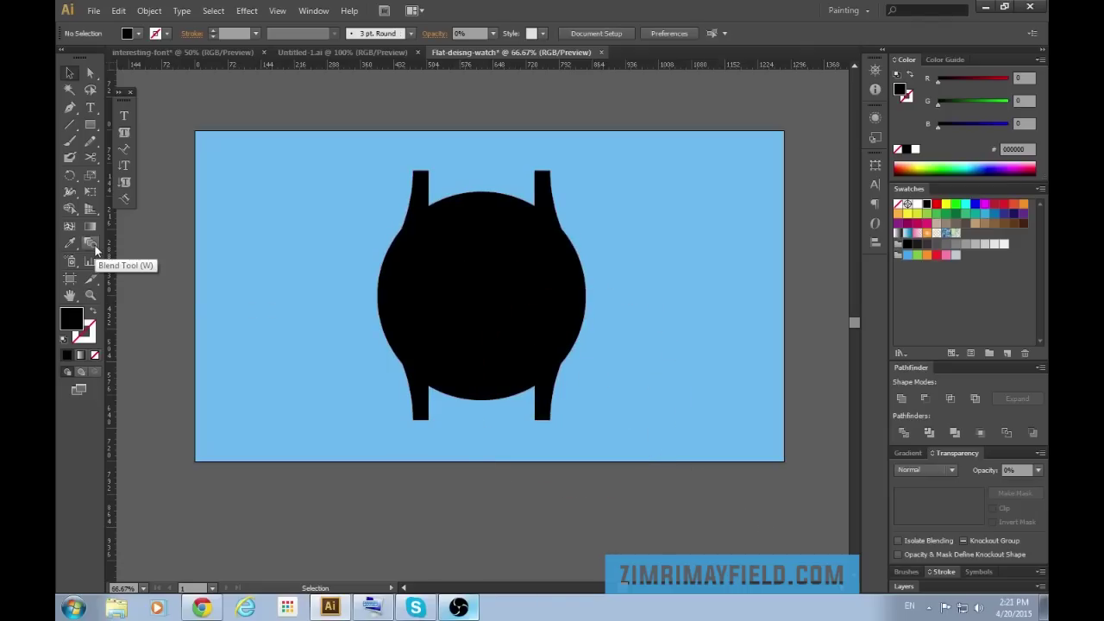
Set Blend Options spacing to Specified Distance of 1 px.
double_click(92, 245)
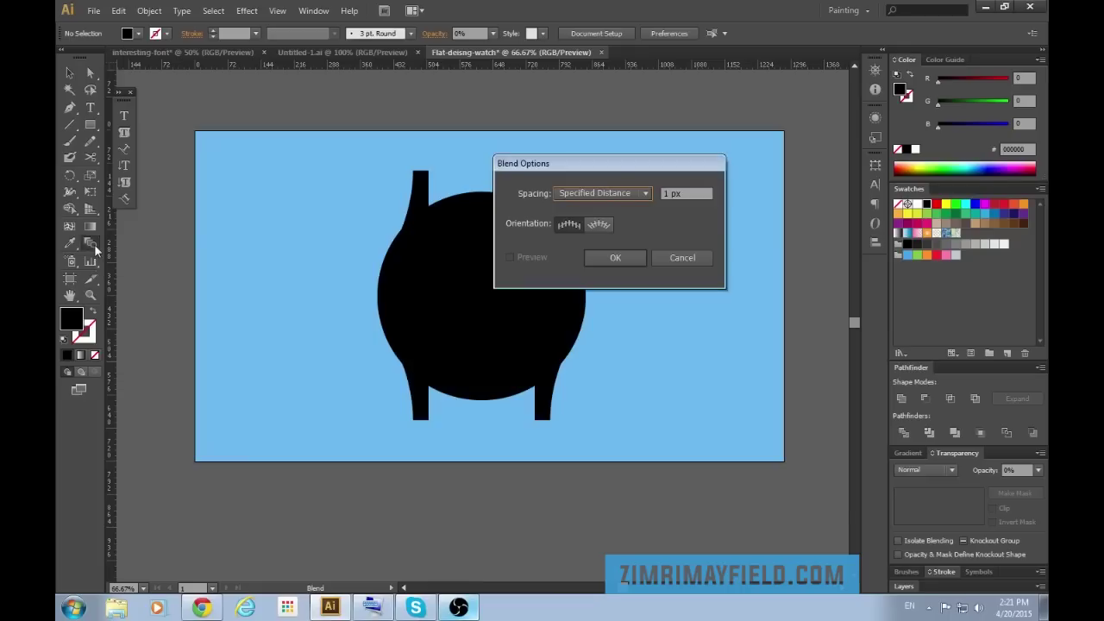
click(650, 193)
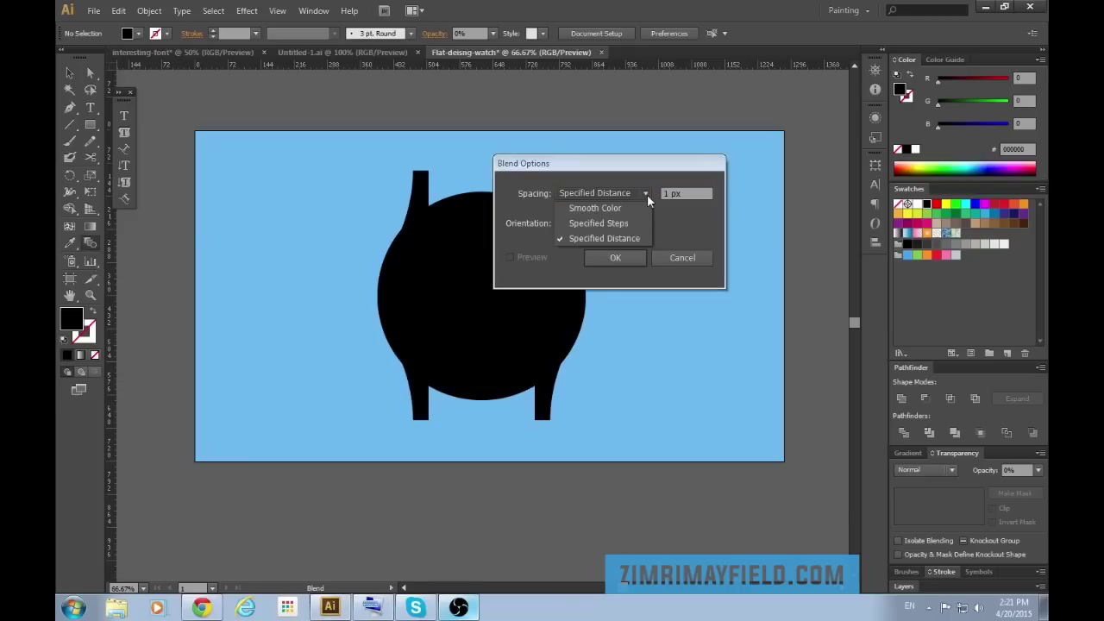
click(624, 240)
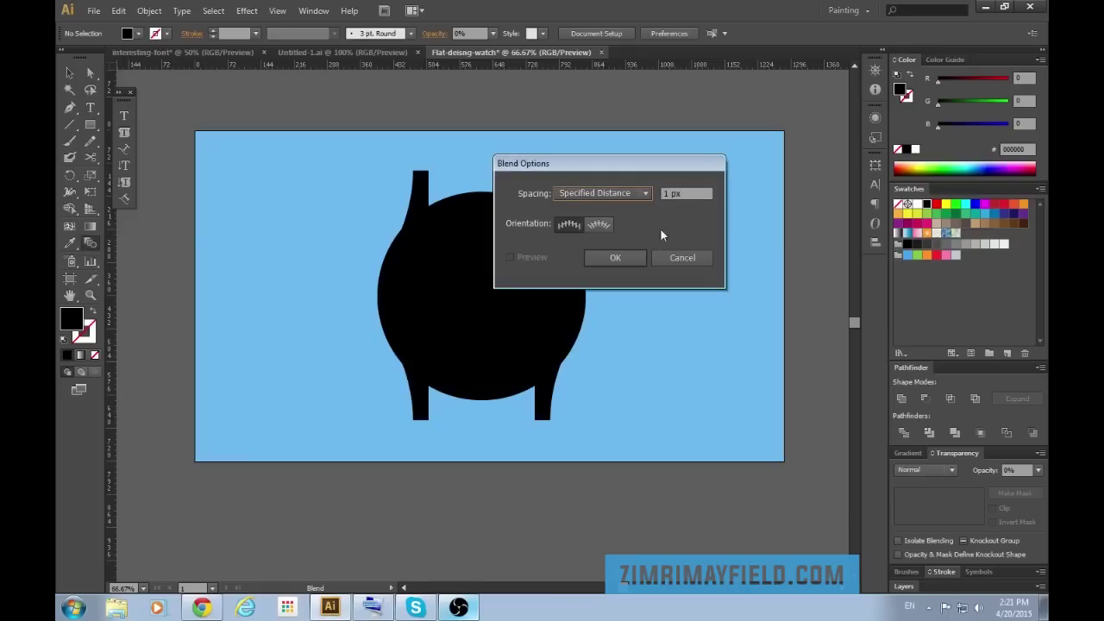
click(638, 259)
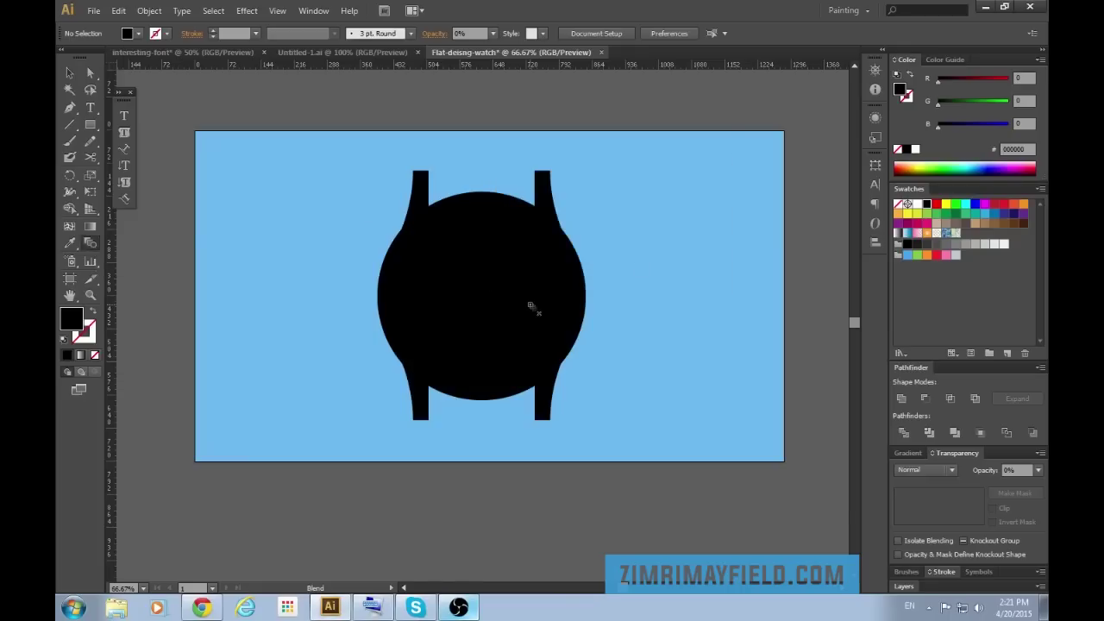
Select the black silhouette and its offset copy and make a blend between them.
key(v)
click(547, 291)
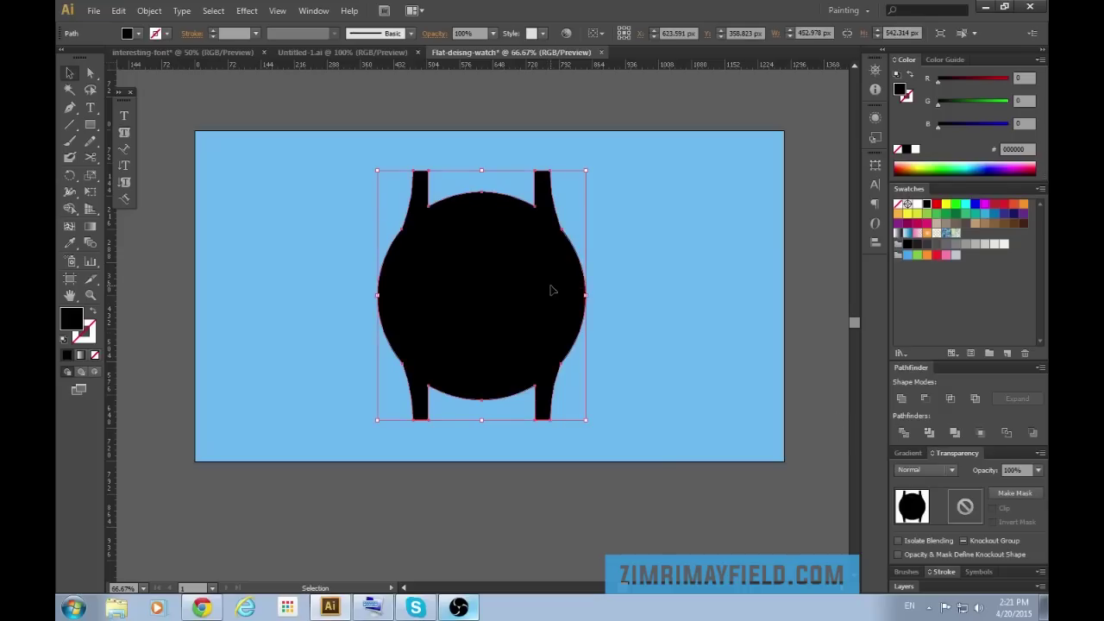
click(905, 585)
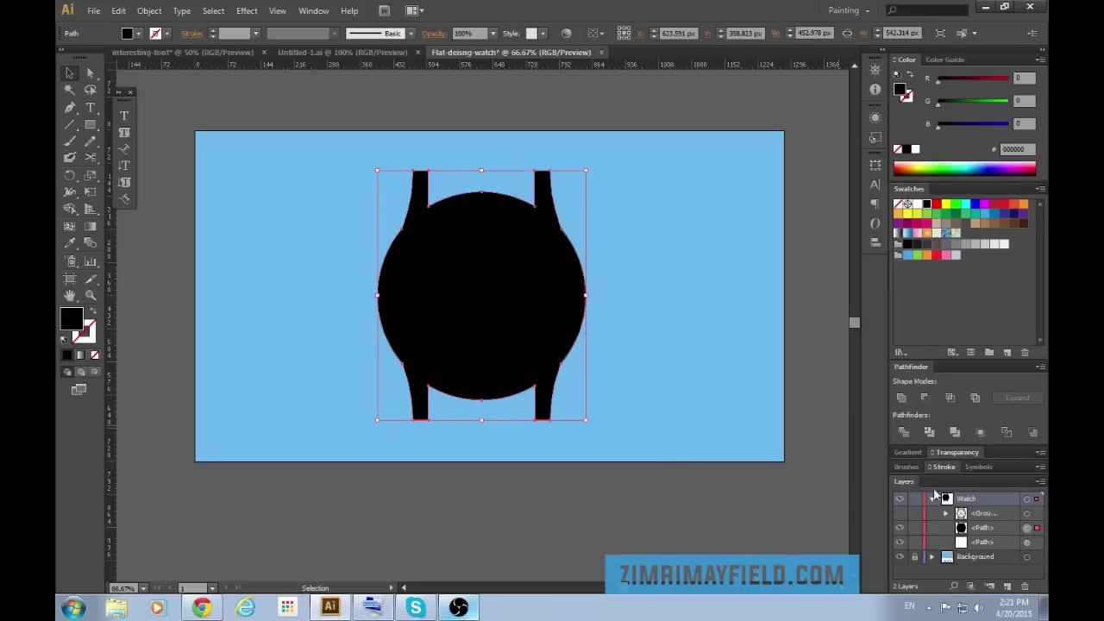
shift+click(644, 442)
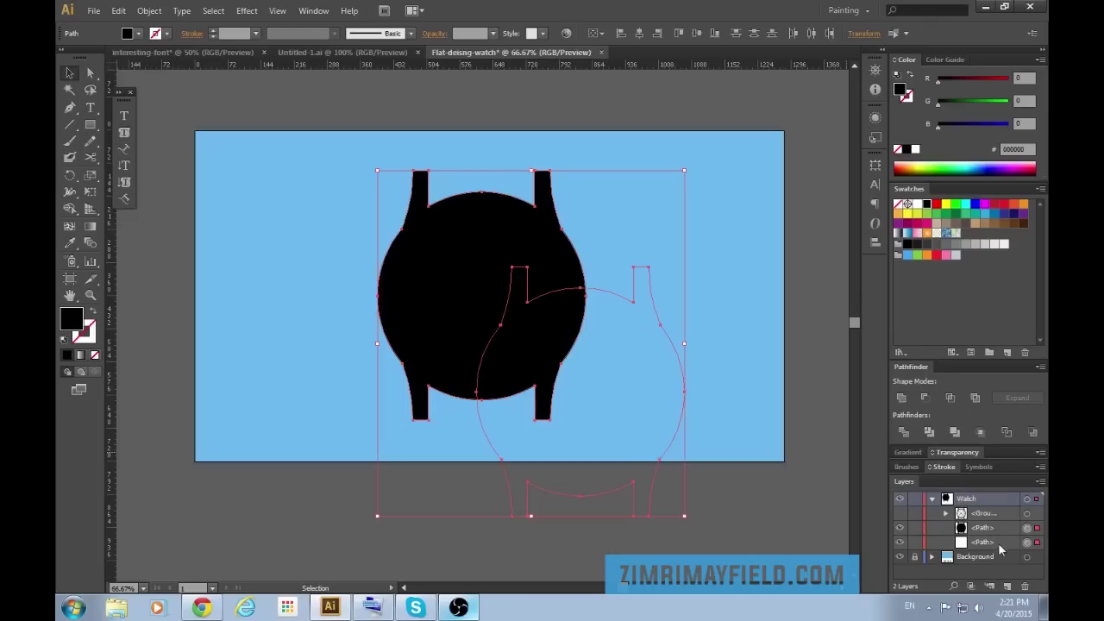
click(150, 12)
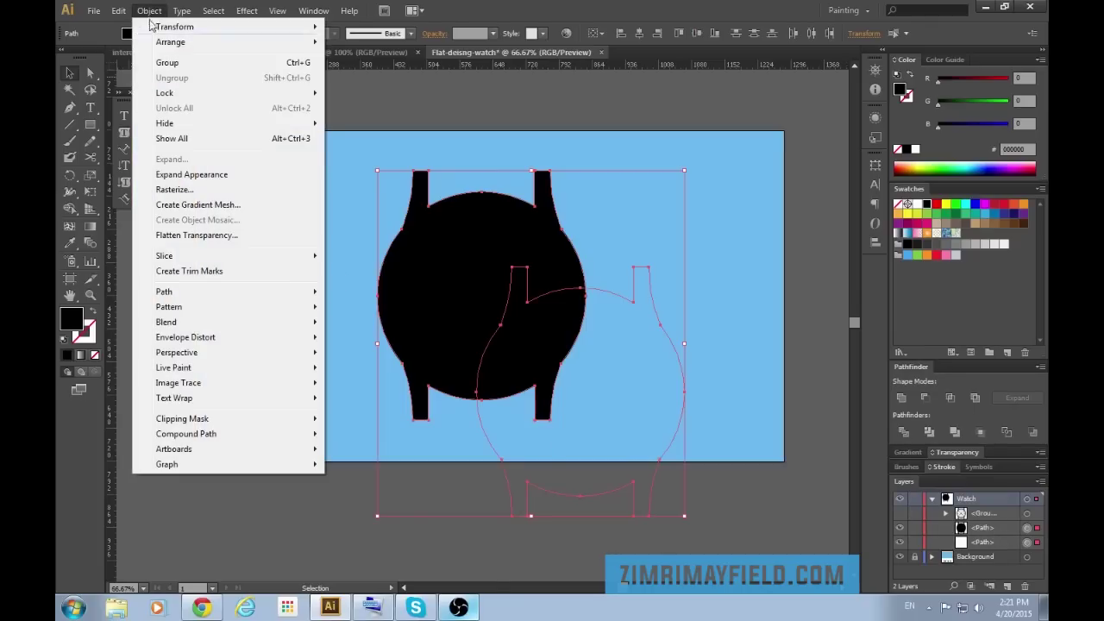
mouse_move(273, 326)
click(357, 323)
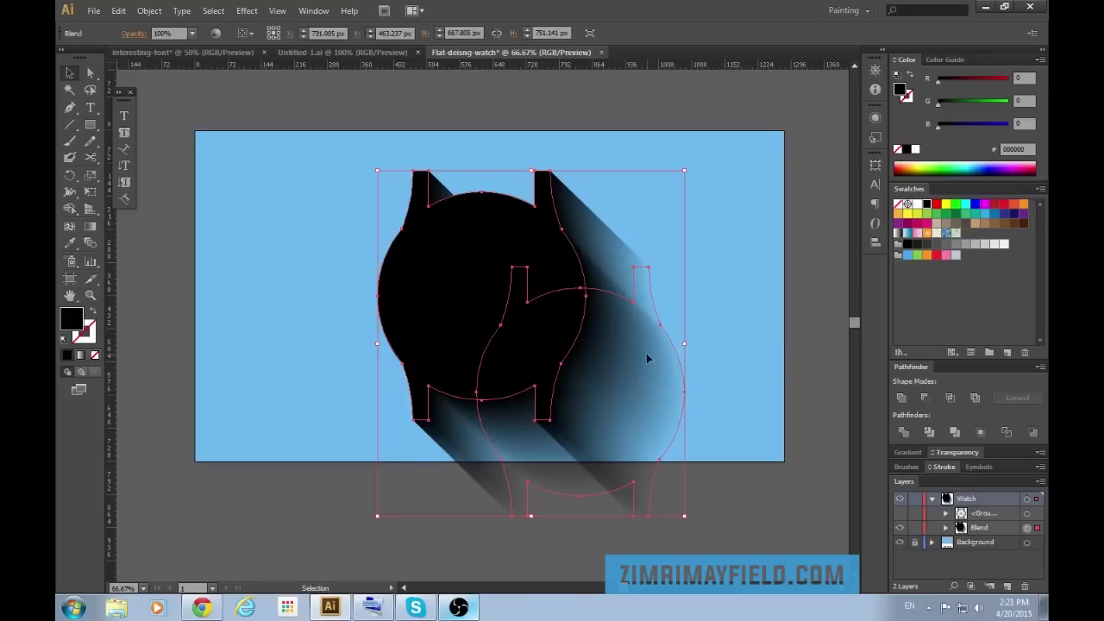
Set the blended shadow's opacity to 30% and deselect the artwork.
click(966, 453)
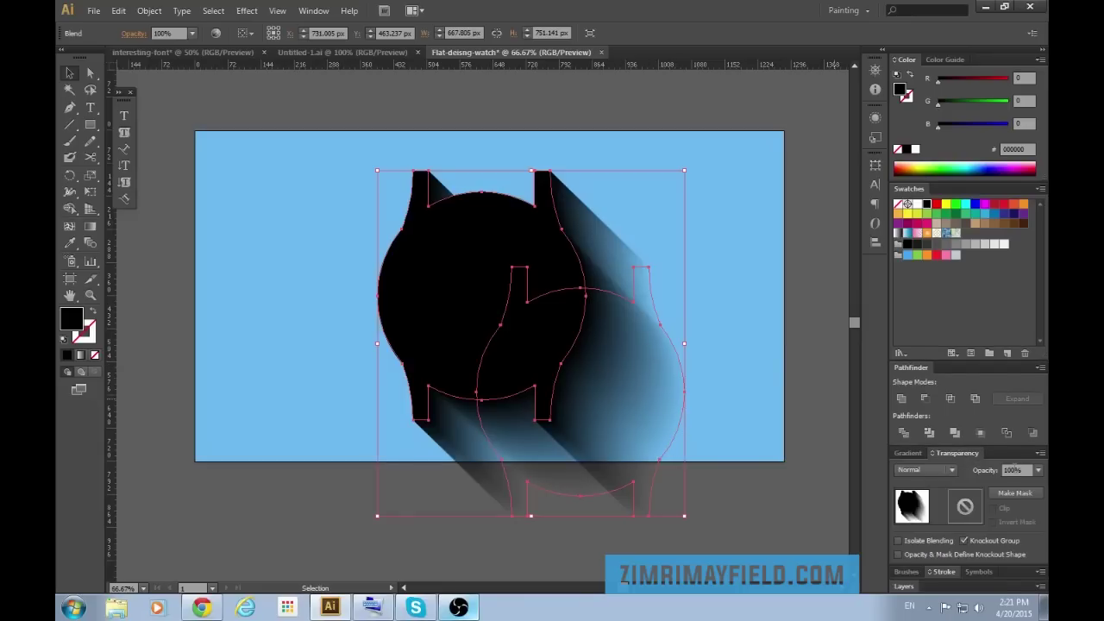
click(1039, 470)
click(1032, 348)
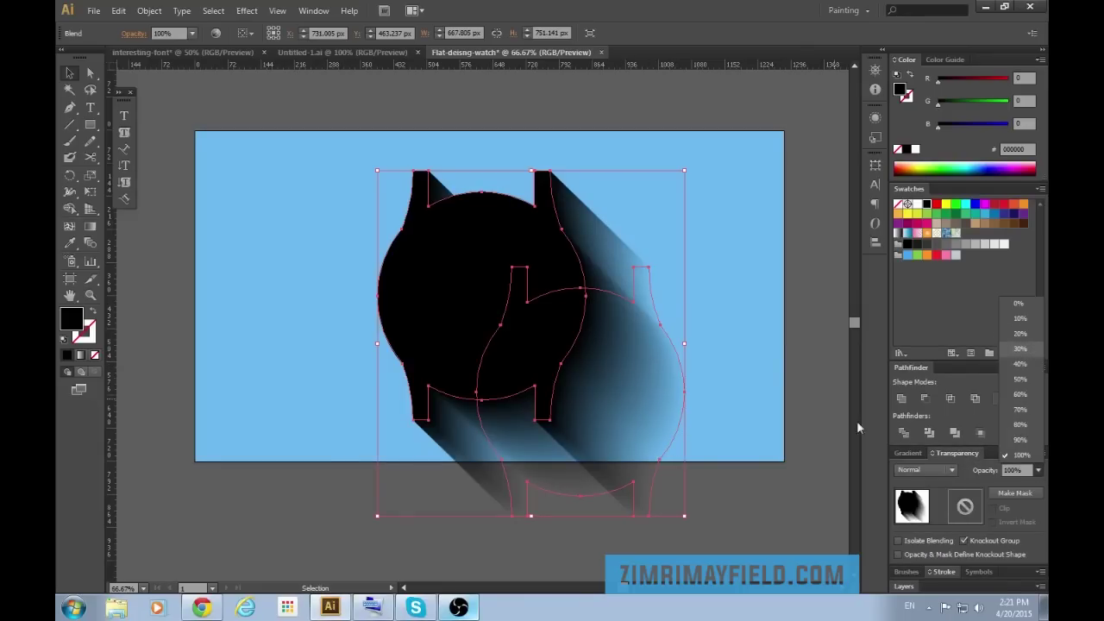
click(807, 460)
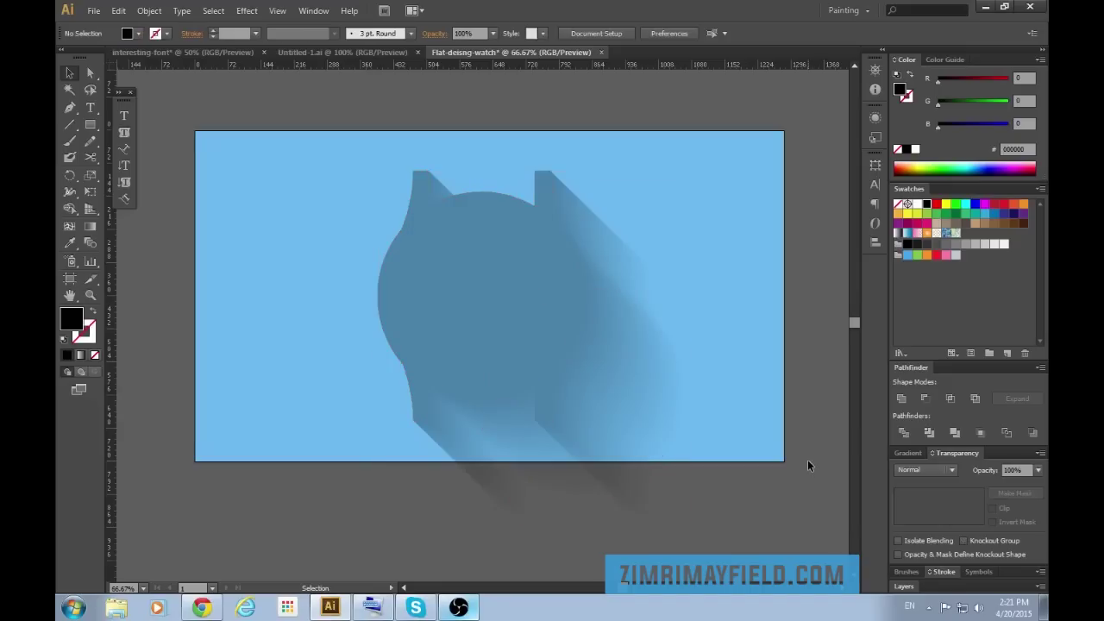
Turn the watch face group's visibility back on in the Layers panel.
click(902, 585)
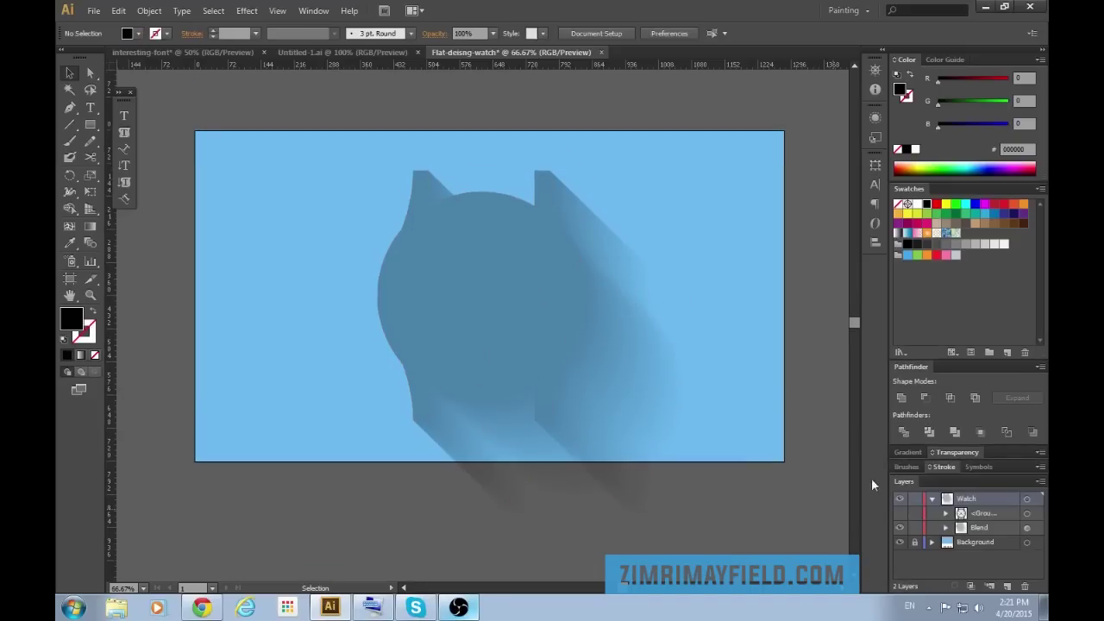
click(900, 515)
scroll(602, 561, down, 2)
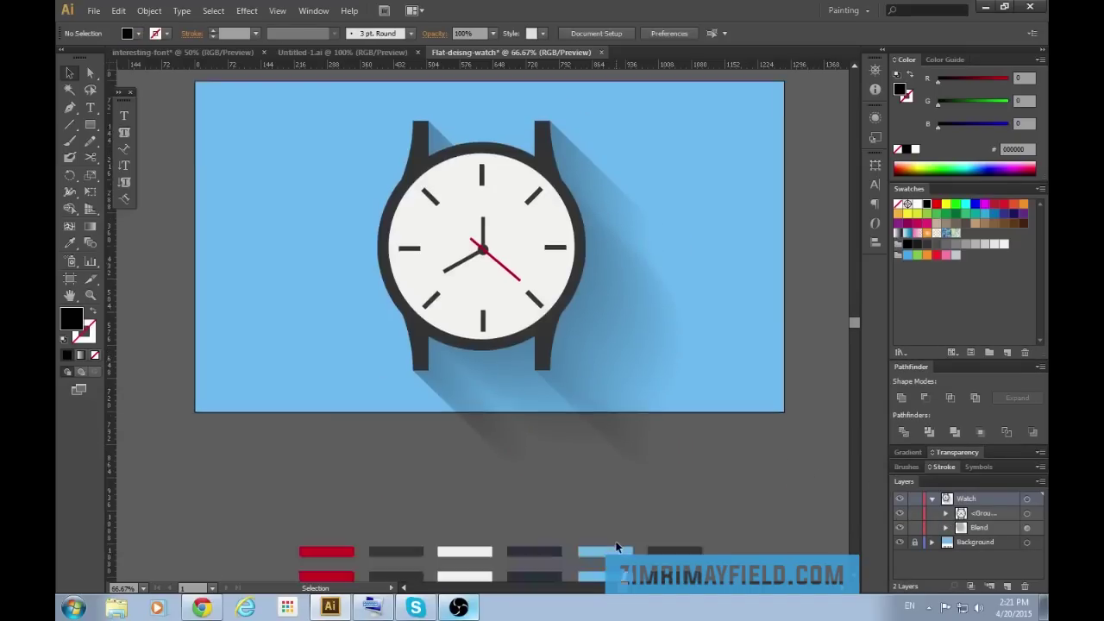
scroll(629, 536, up, 2)
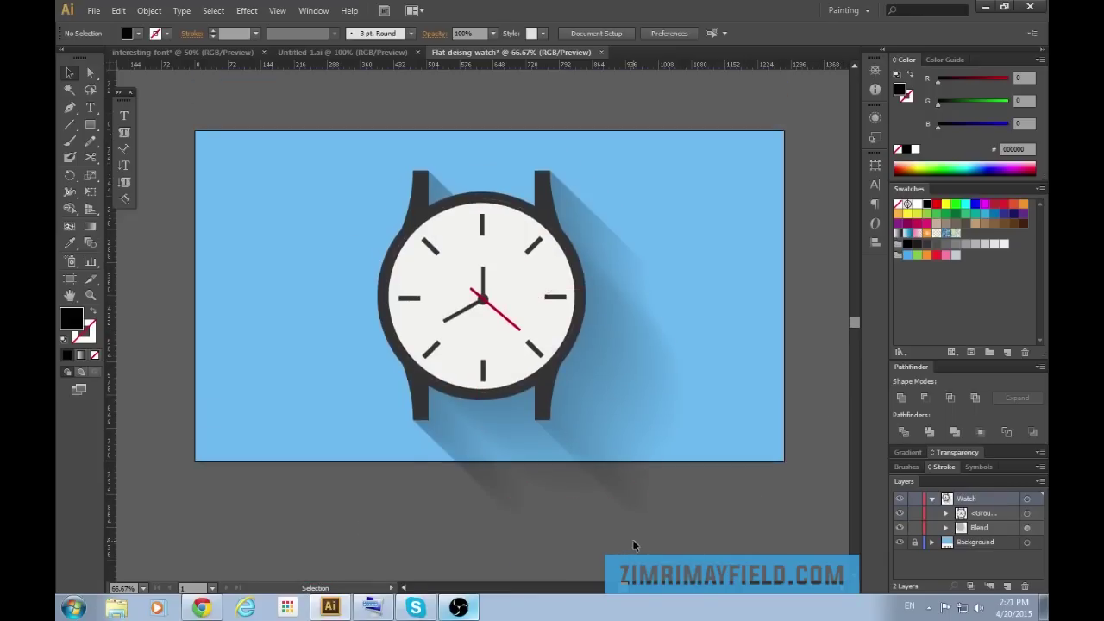
Scale the watch and its shadow down slightly and move them a few pixels higher.
click(626, 438)
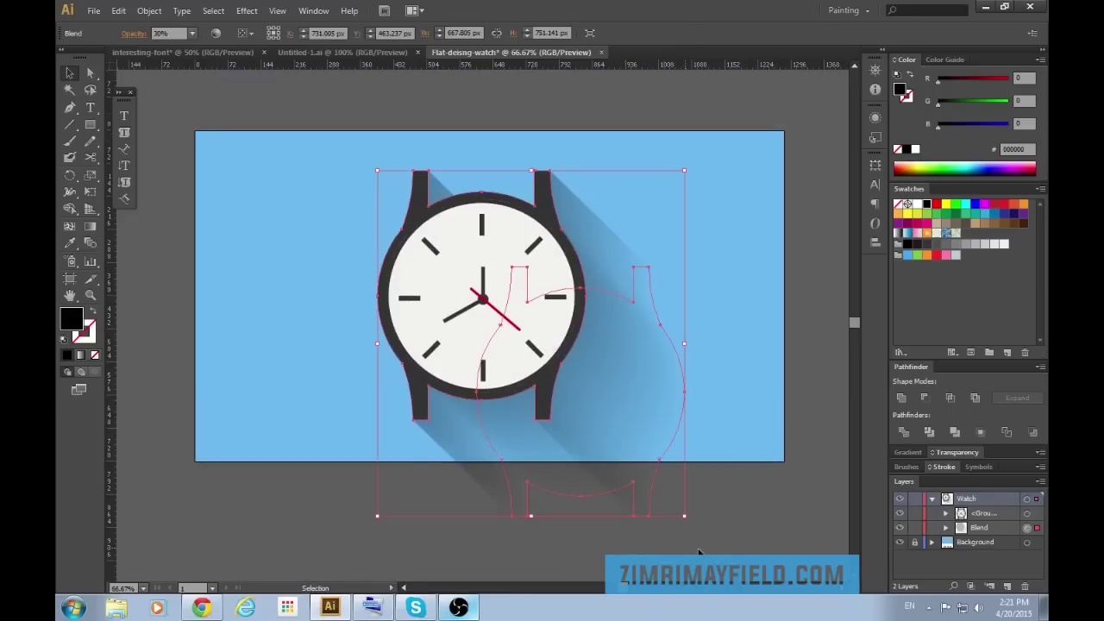
click(1037, 513)
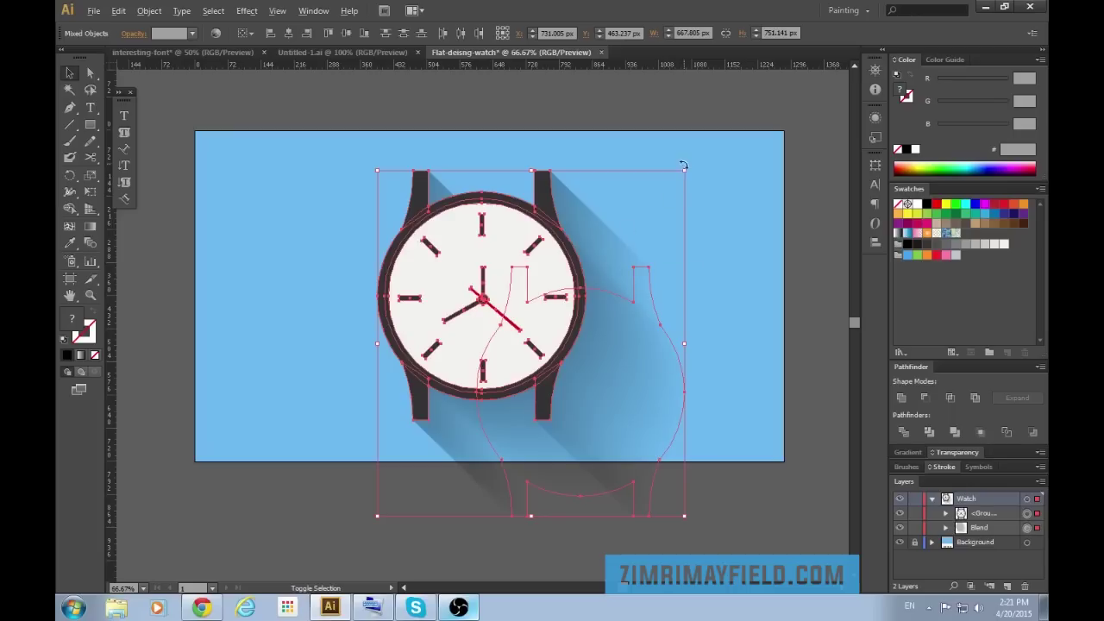
drag(685, 172, 669, 191)
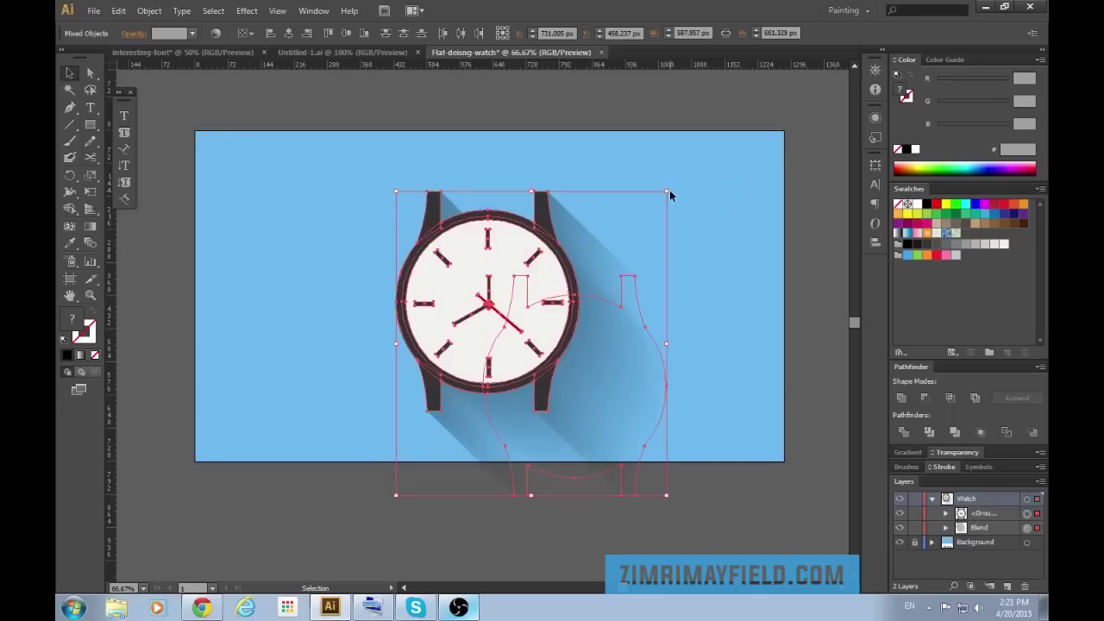
key(Up)
key(Up)
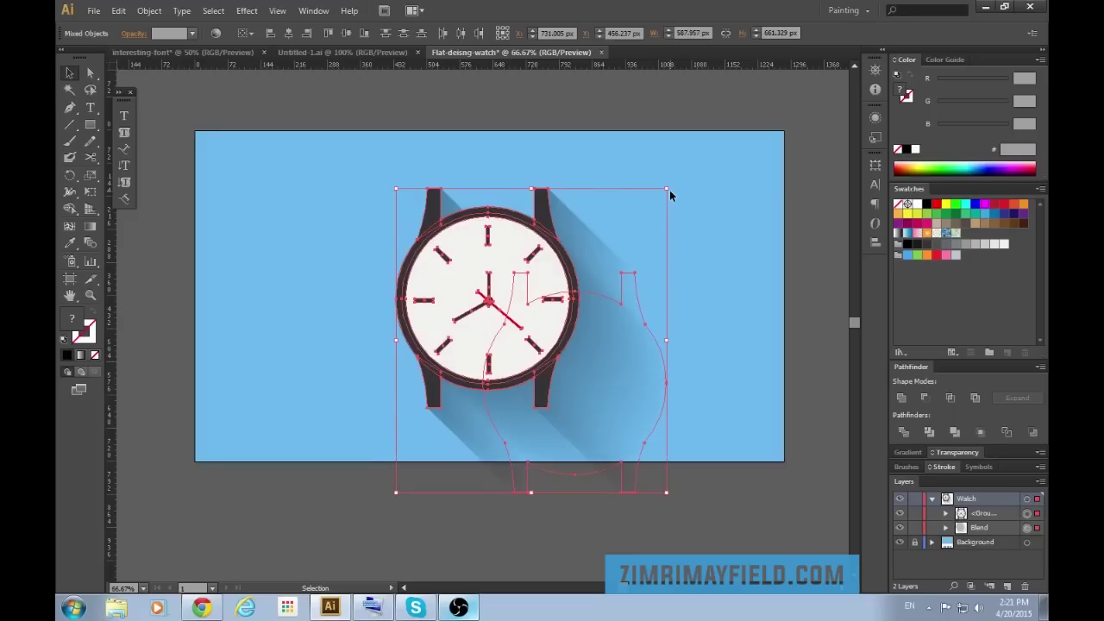
click(753, 503)
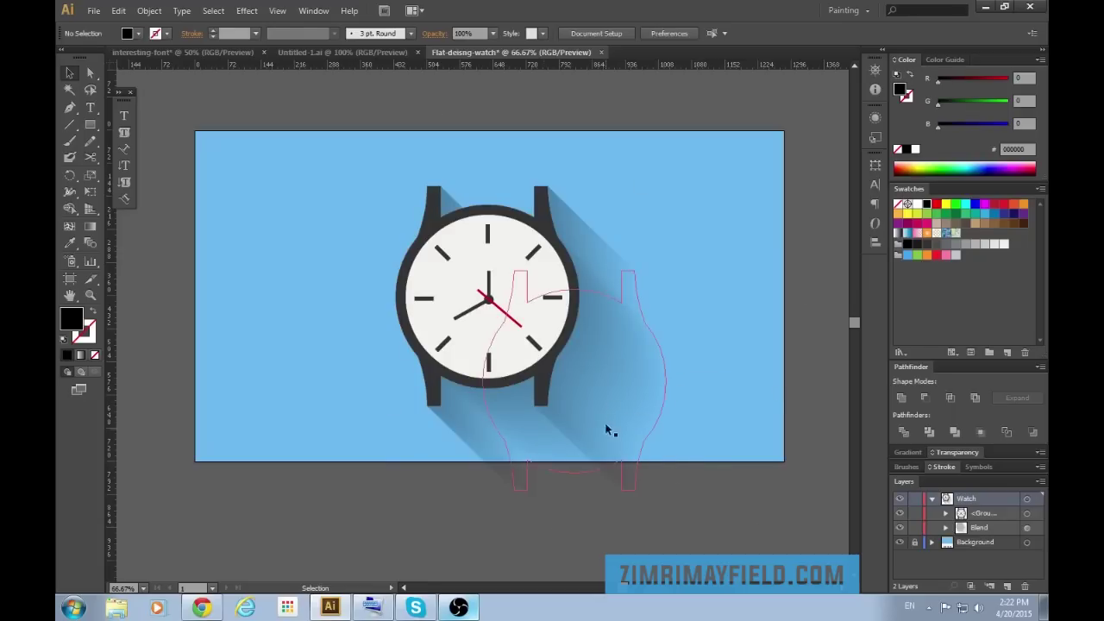
key(ctrl+a)
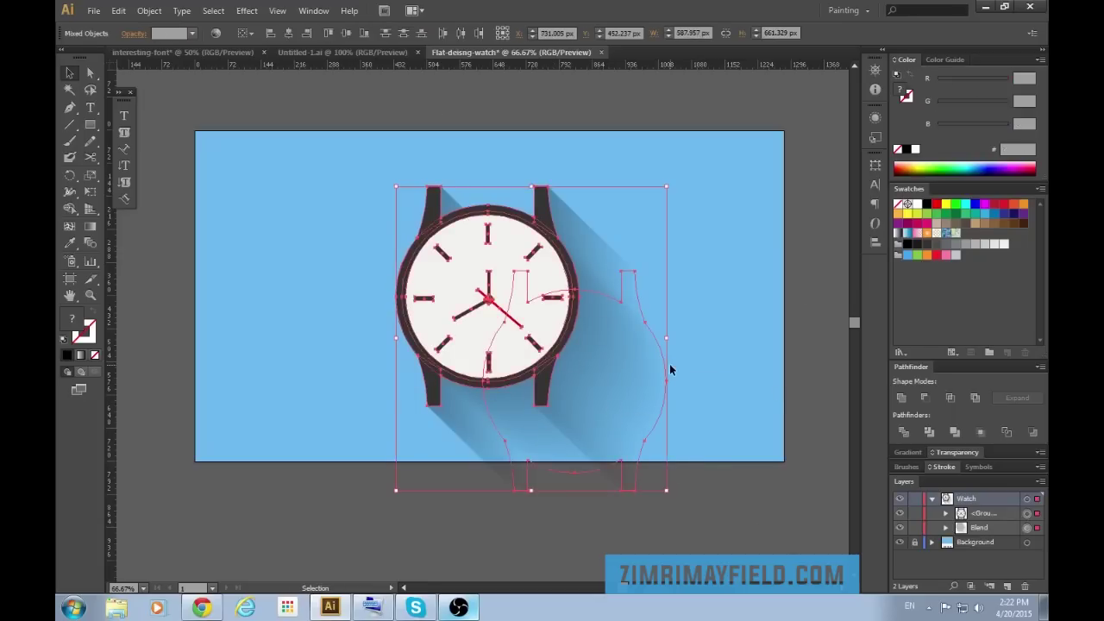
drag(541, 323, 540, 317)
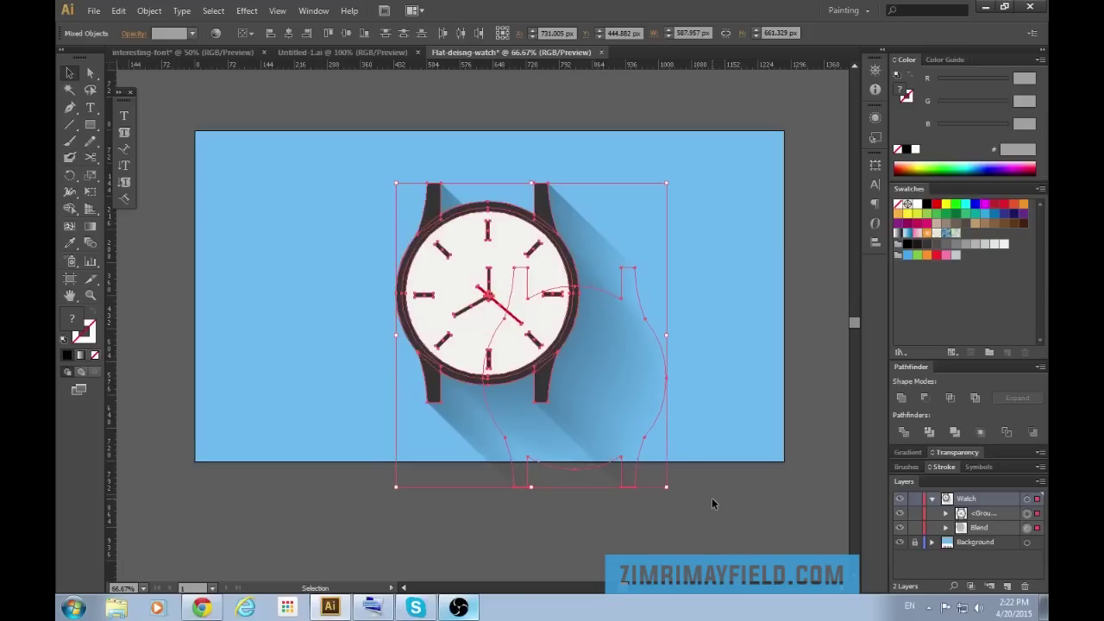
click(735, 511)
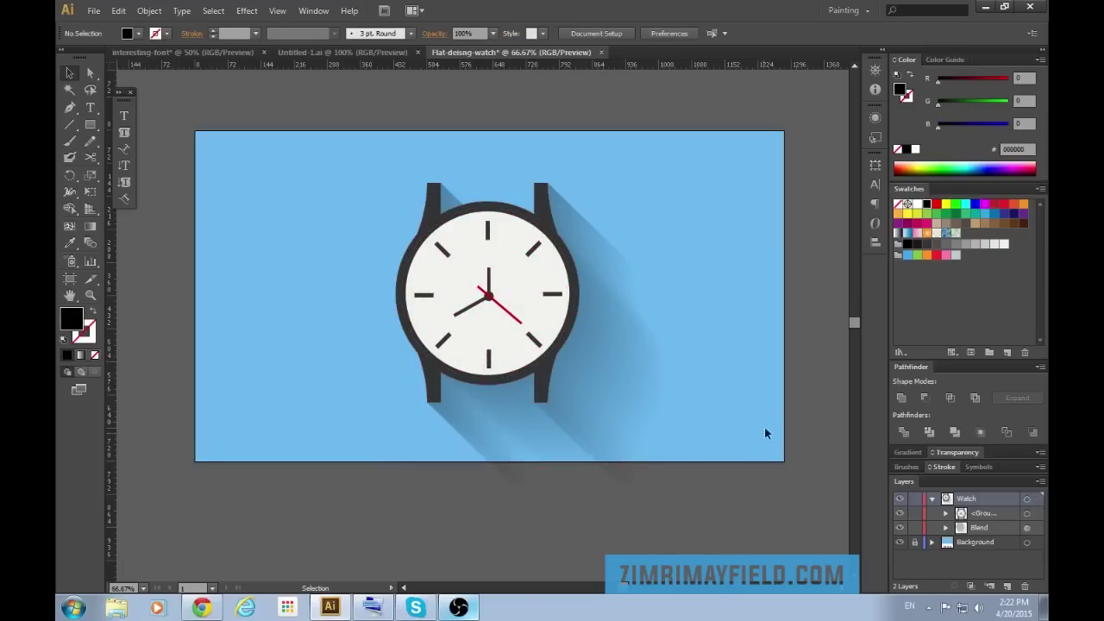
Draw an artboard-sized rectangle and clip the shadow blend to it with Ctrl+7.
key(m)
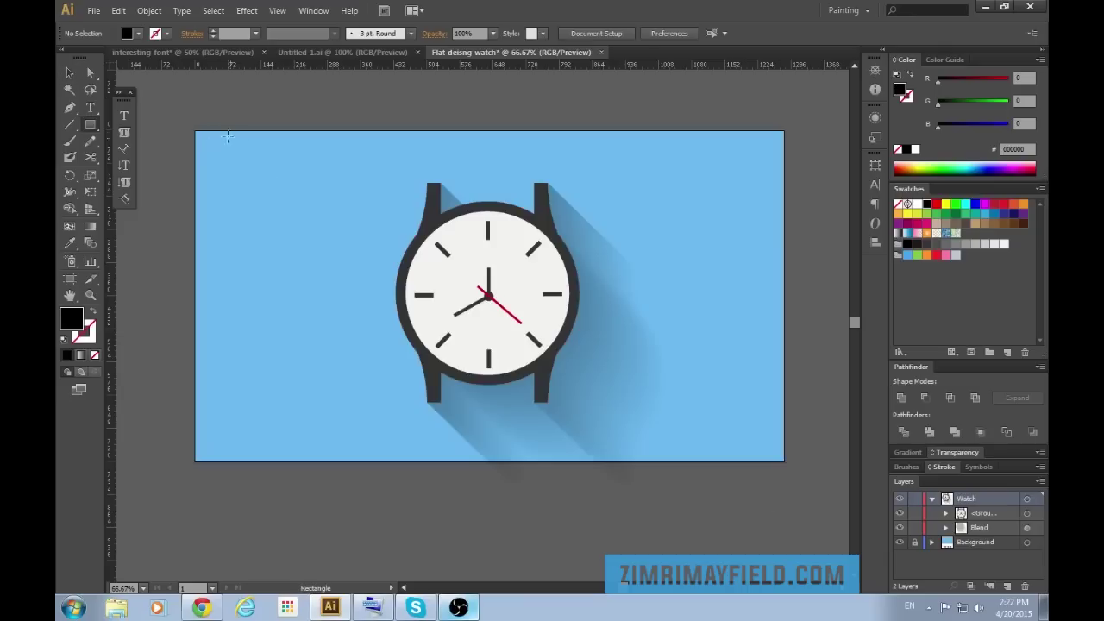
drag(199, 138, 781, 460)
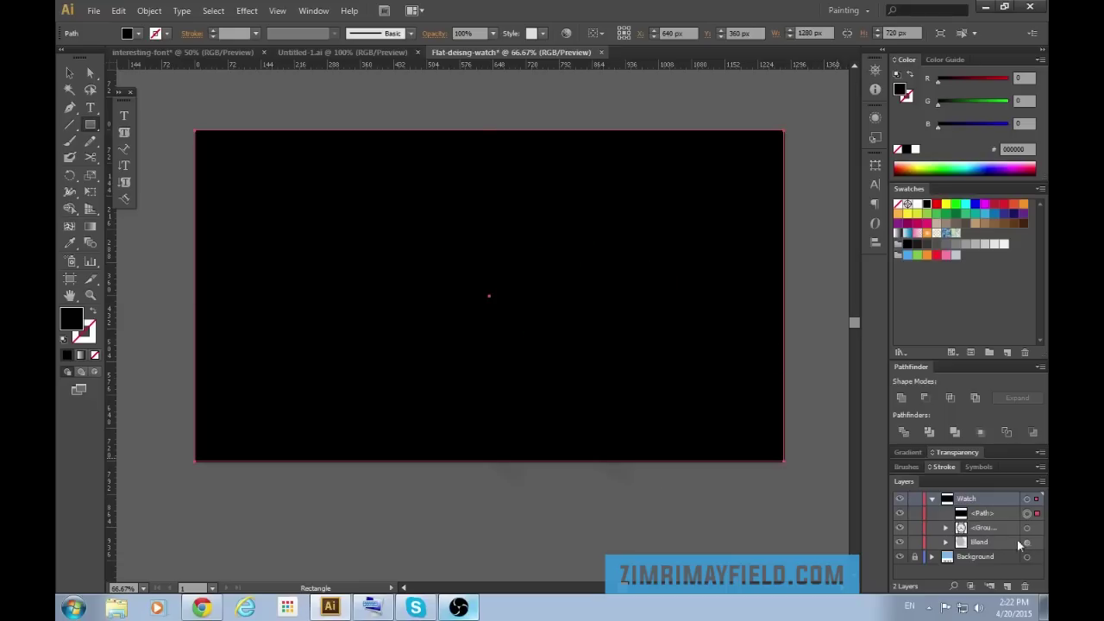
key(v)
click(1039, 541)
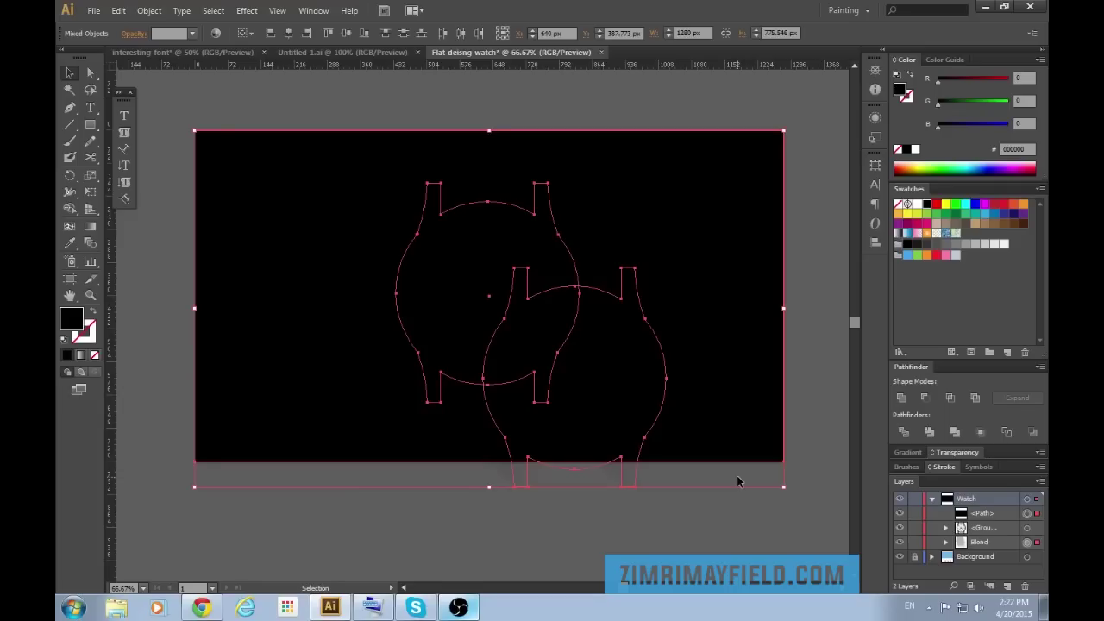
key(a)
key(ctrl+7)
key(v)
key(ctrl+y)
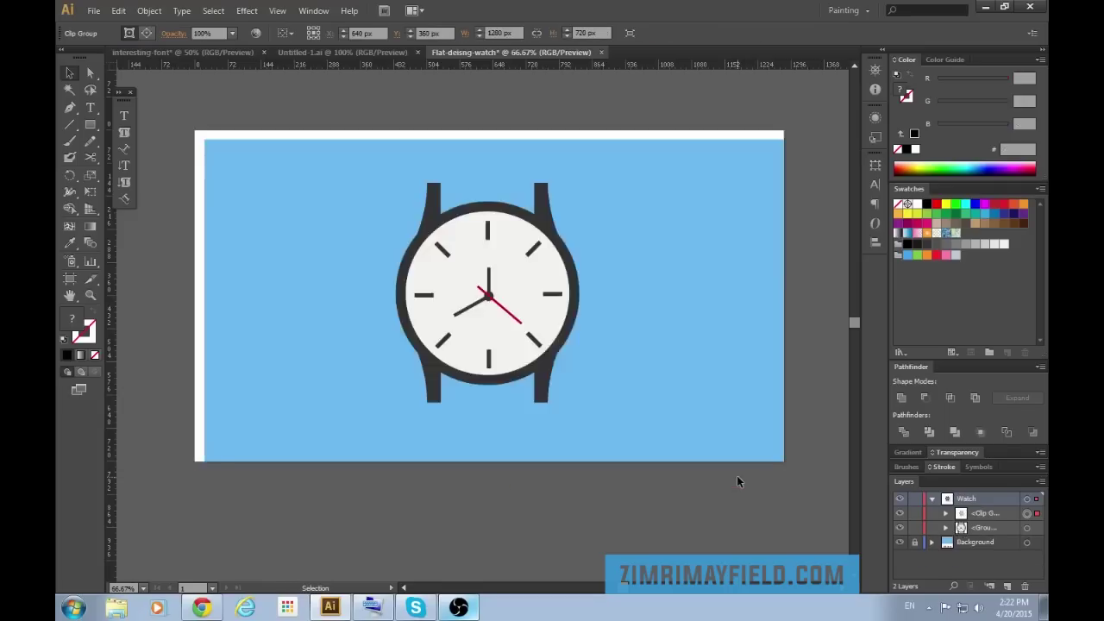
click(813, 357)
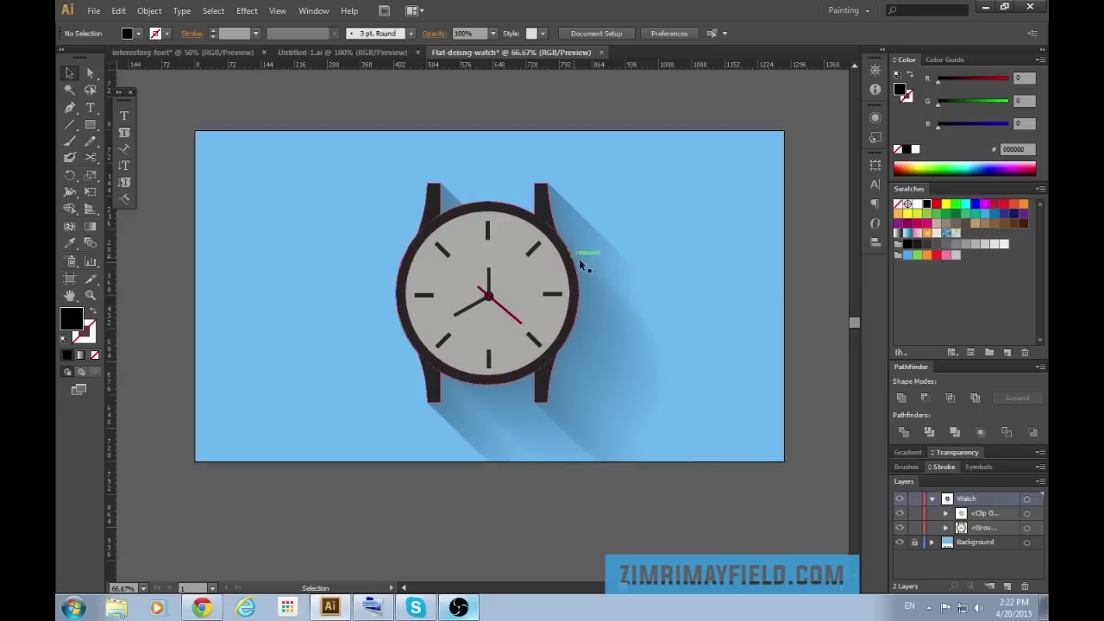
Drag the watch <Group> sublayer into the <Clip Group> in the Layers panel.
click(977, 527)
drag(977, 528, 976, 512)
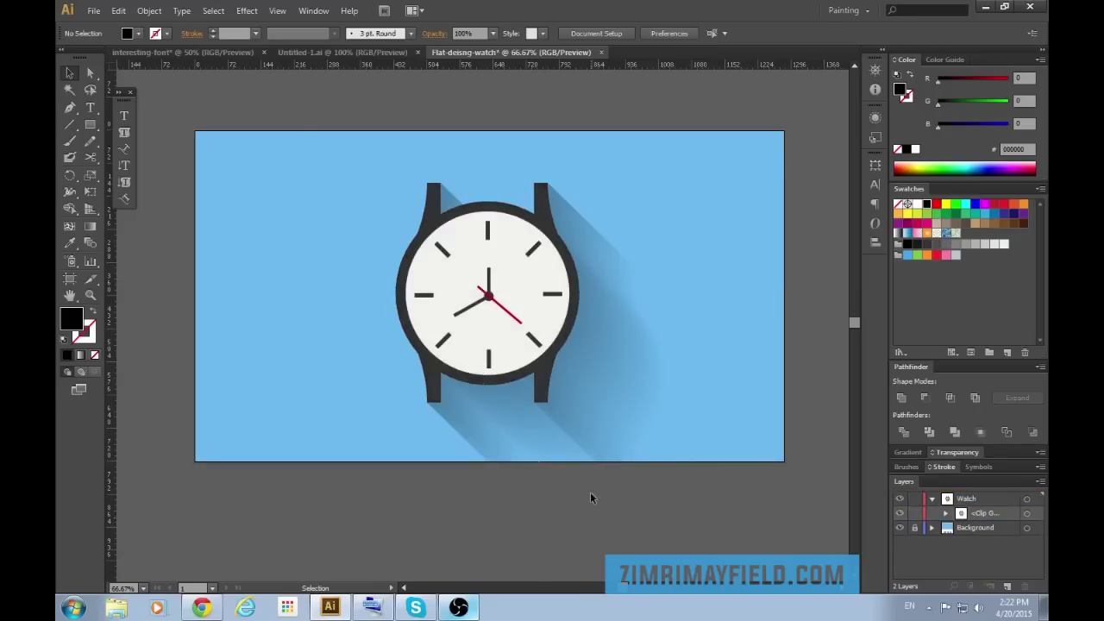